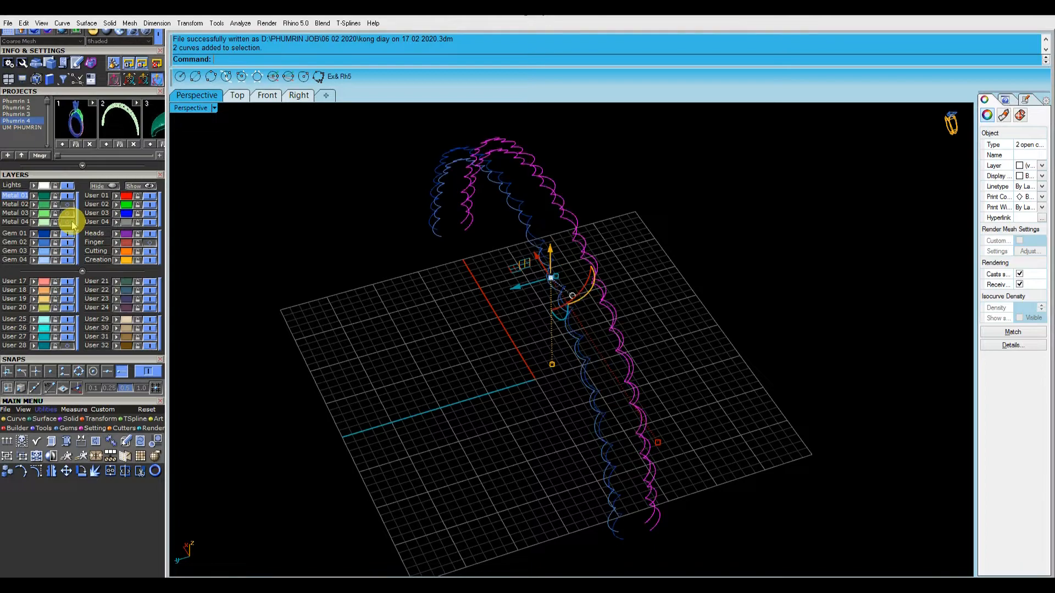
# - Turn on the metal layer holding the ring band so the band surrounds the two scalloped curves
pyautogui.click(68, 218)
pyautogui.moveTo(632, 297)
pyautogui.mouseDown(button='right')
pyautogui.moveTo(690, 290)
pyautogui.moveTo(699, 259)
pyautogui.moveTo(627, 278)
pyautogui.moveTo(618, 291)
pyautogui.mouseUp(button='right')
pyautogui.scroll(-4, 618, 291)
pyautogui.moveTo(436, 172); pyautogui.dragTo(683, 381)
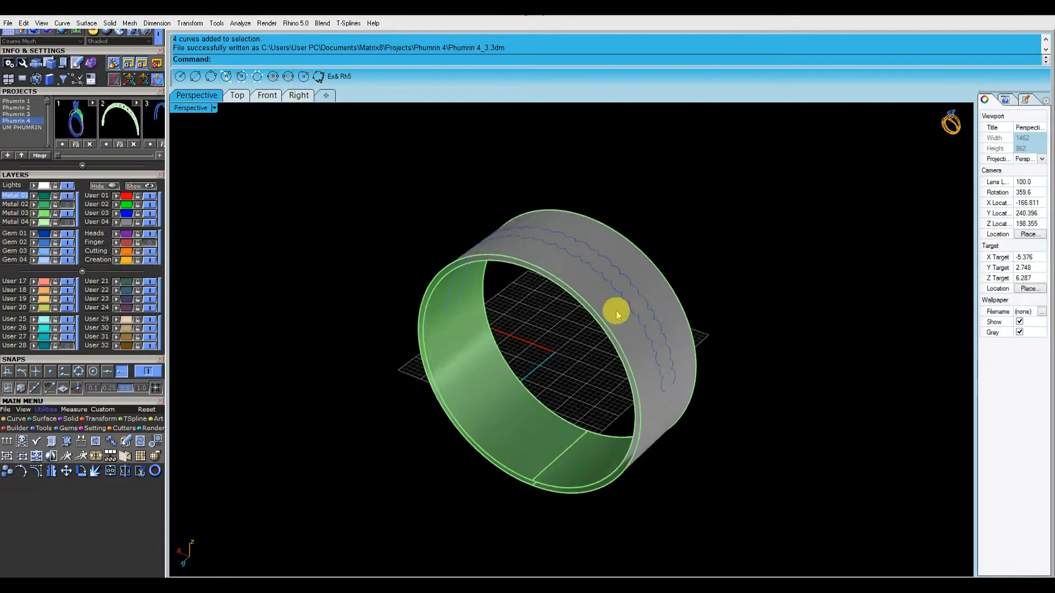
# - Offset one scalloped curve by 0.8 on the band's outer surface
pyautogui.scroll(3, 605, 308)
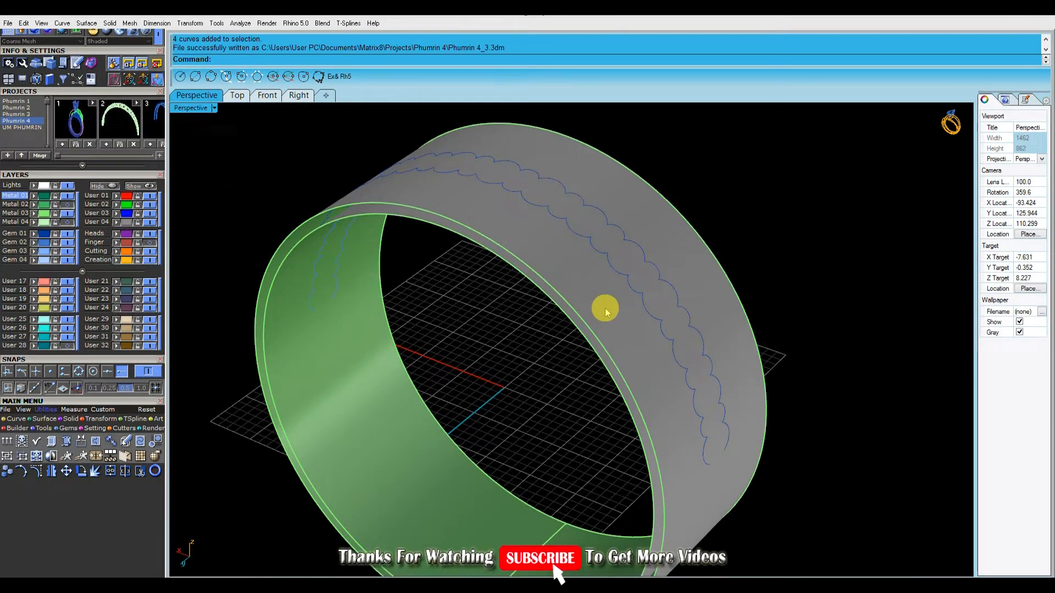
pyautogui.moveTo(608, 312); pyautogui.dragTo(748, 276, button='right')
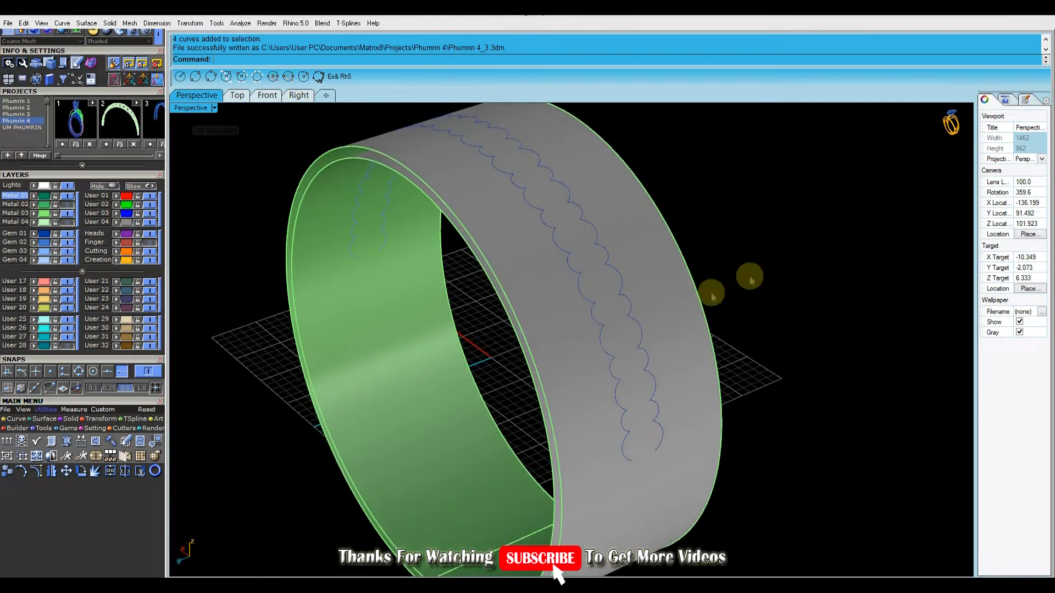
pyautogui.scroll(3, 600, 341)
pyautogui.click(602, 346)
pyautogui.scroll(-4, 602, 346)
pyautogui.scroll(3, 598, 345)
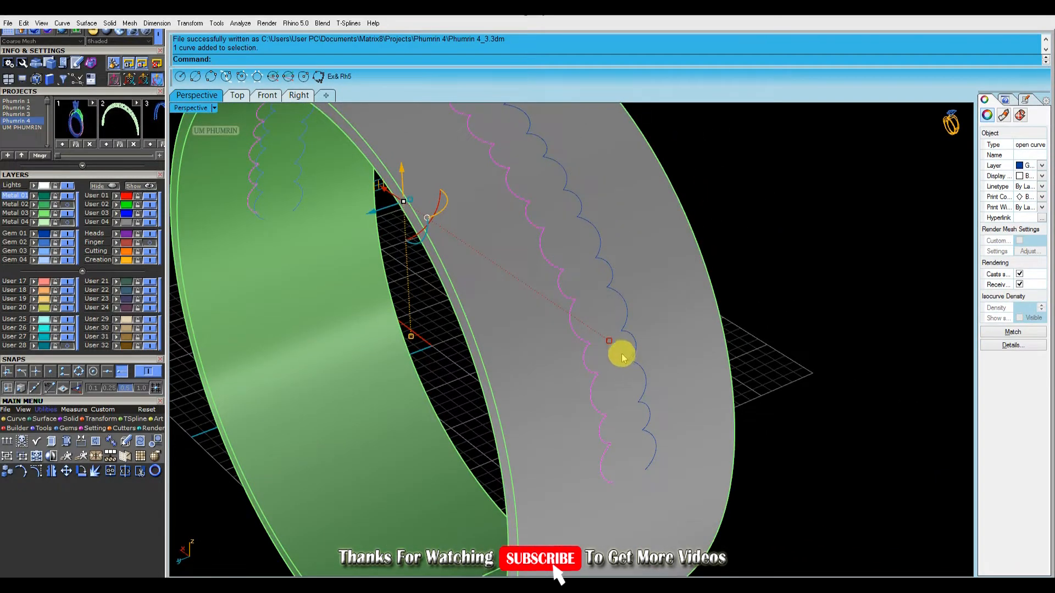
pyautogui.press('Return')
pyautogui.click(581, 368)
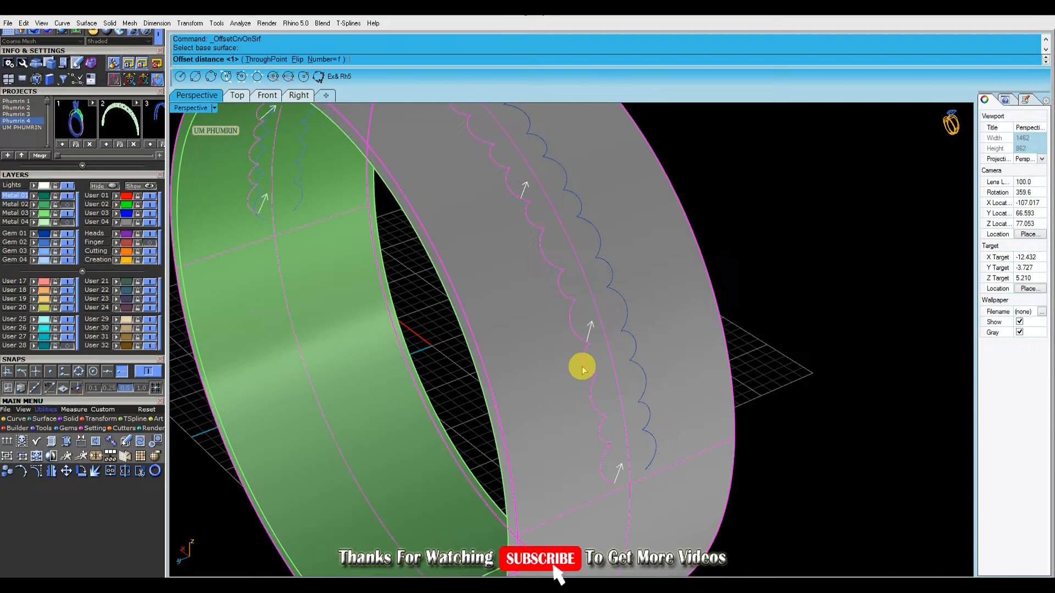
pyautogui.hotkey('ctrl', 'z')
pyautogui.moveTo(577, 366); pyautogui.dragTo(541, 385, button='right')
pyautogui.click(522, 380)
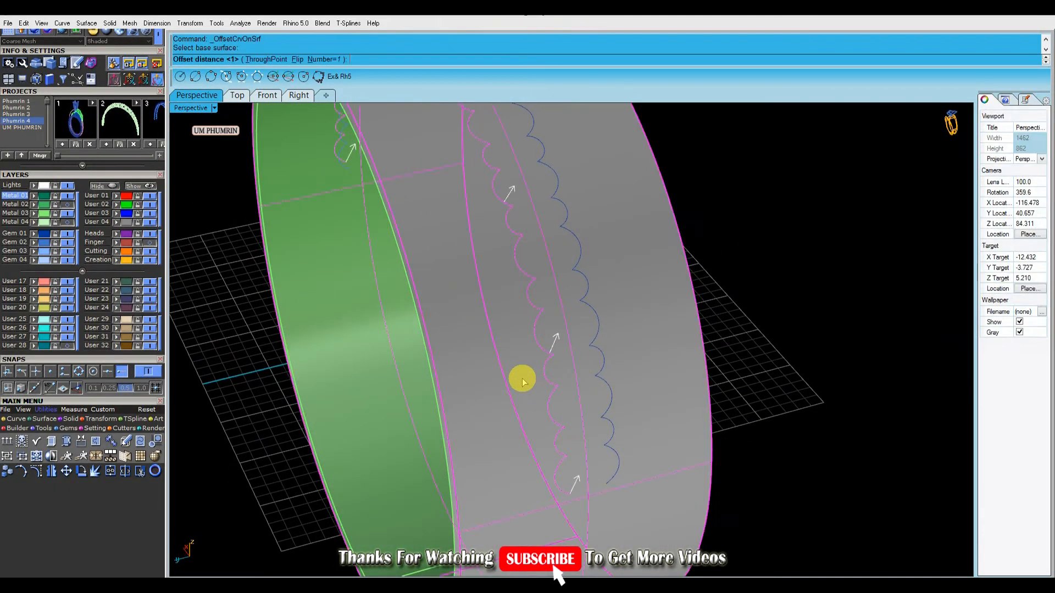
pyautogui.write('.8')
pyautogui.press('Return')
# - Try the same 0.8 surface offset on the second scalloped curve, and undo the 0.8 offsets
pyautogui.moveTo(574, 370); pyautogui.dragTo(574, 353, button='right')
pyautogui.click(575, 353)
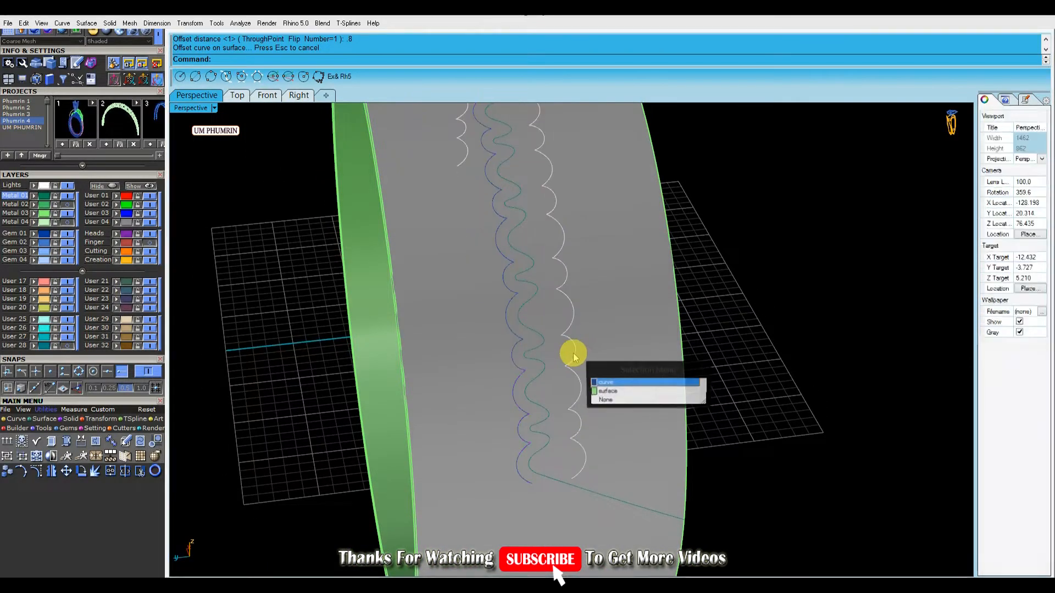
pyautogui.click(575, 353)
pyautogui.rightClick(577, 353)
pyautogui.click(619, 352)
pyautogui.rightClick(619, 352)
pyautogui.moveTo(619, 349); pyautogui.dragTo(717, 371, button='right')
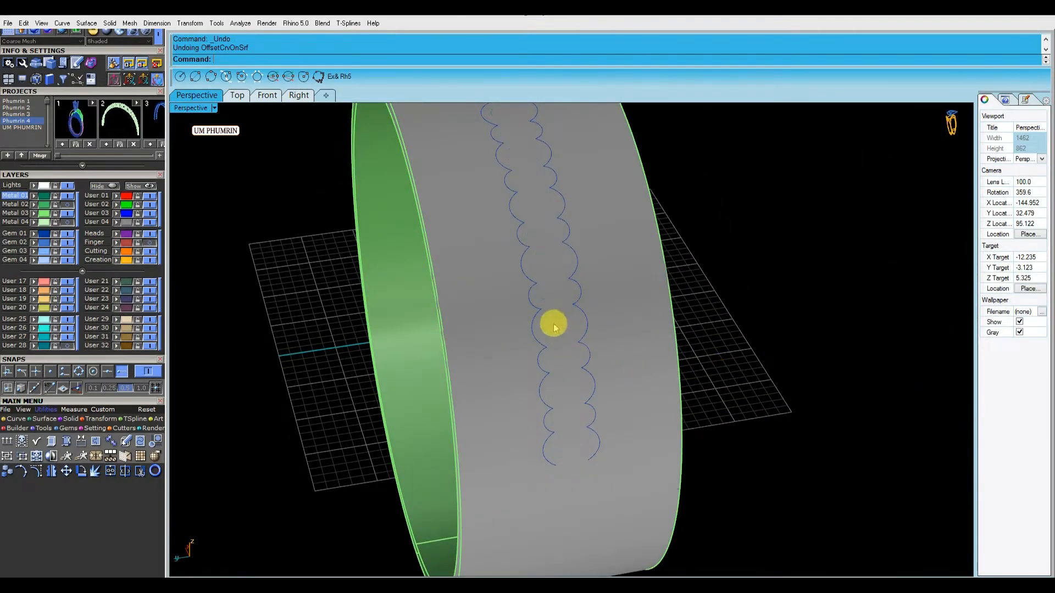
# - Offset the first scalloped curve inward on the band's outer surface by 0.7
pyautogui.click(536, 339)
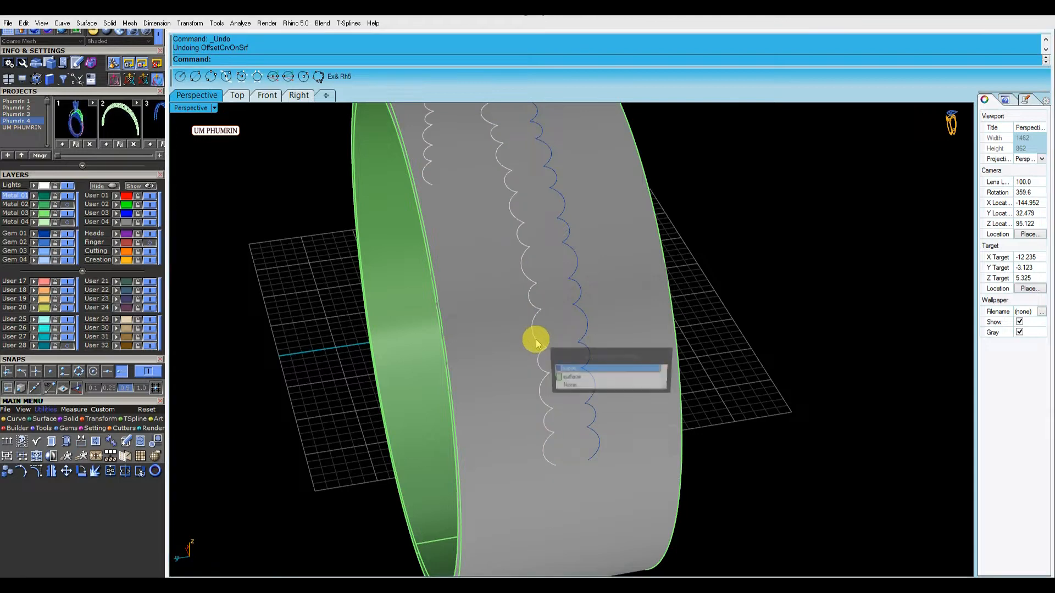
pyautogui.click(536, 339)
pyautogui.rightClick(542, 336)
pyautogui.click(555, 330)
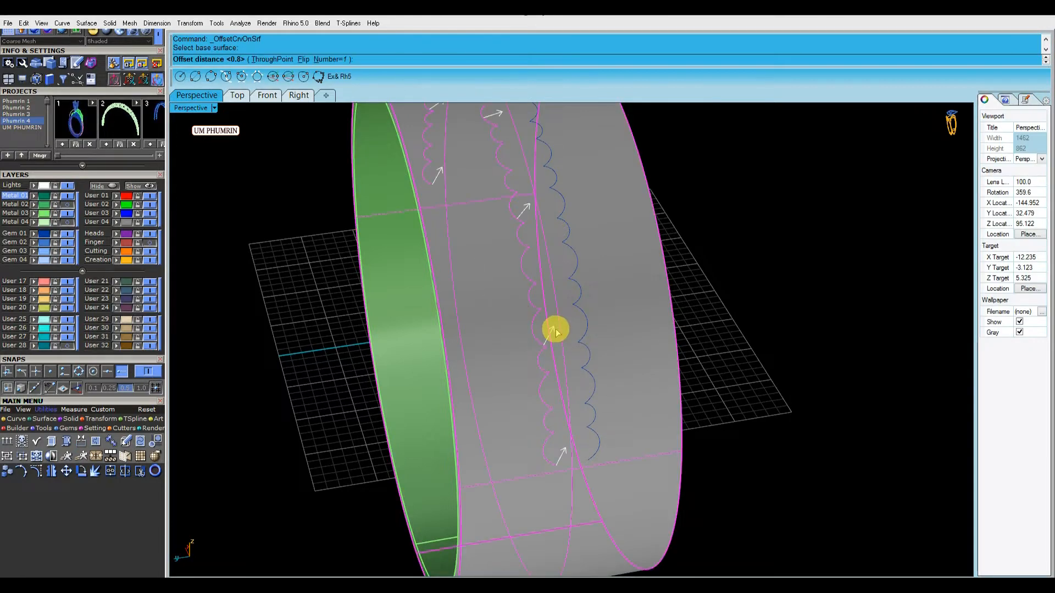
pyautogui.write('.7')
pyautogui.press('Return')
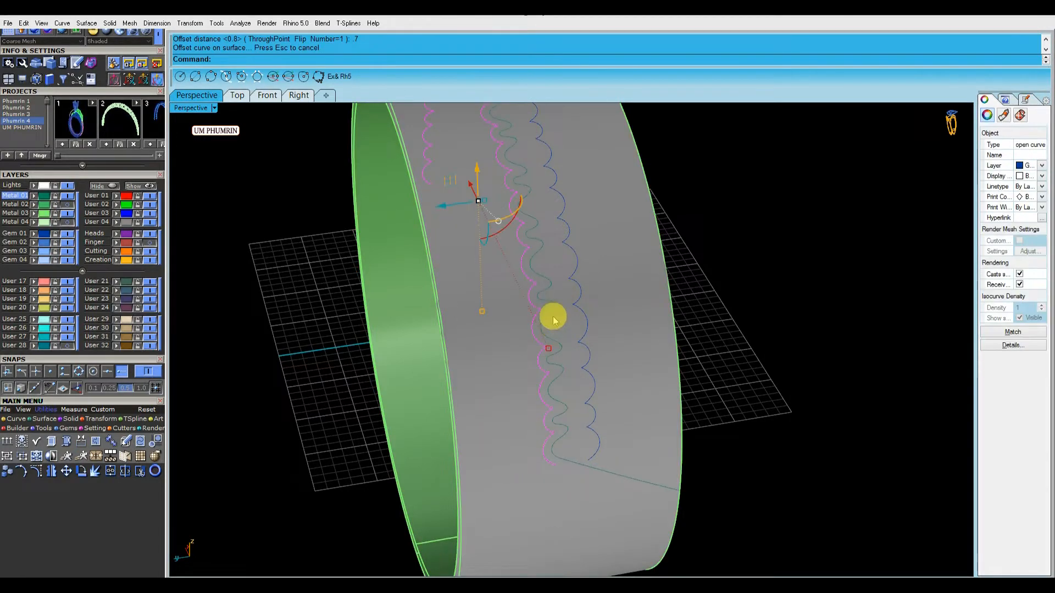
# - Offset the second scalloped curve toward the first on the outer surface, keeping the 0.7 distance
pyautogui.click(580, 309)
pyautogui.click(578, 311)
pyautogui.rightClick(576, 311)
pyautogui.click(568, 317)
pyautogui.rightClick(575, 313)
pyautogui.scroll(-3, 600, 308)
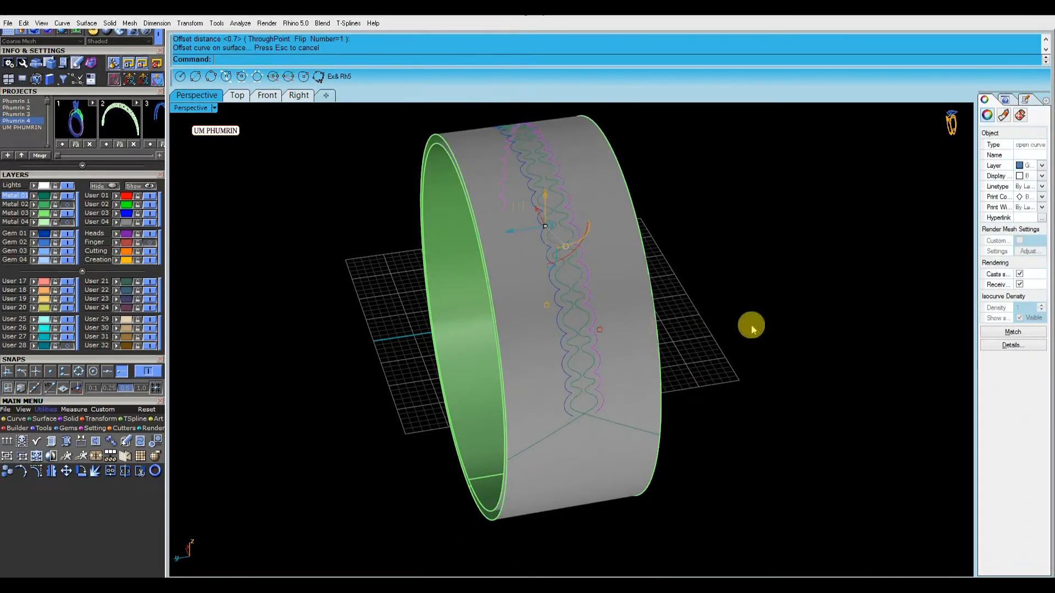
# - Examine the two offset curves along the band for spacing, overlap and the way their ends run out
pyautogui.click(753, 329)
pyautogui.moveTo(753, 329); pyautogui.dragTo(680, 352, button='right')
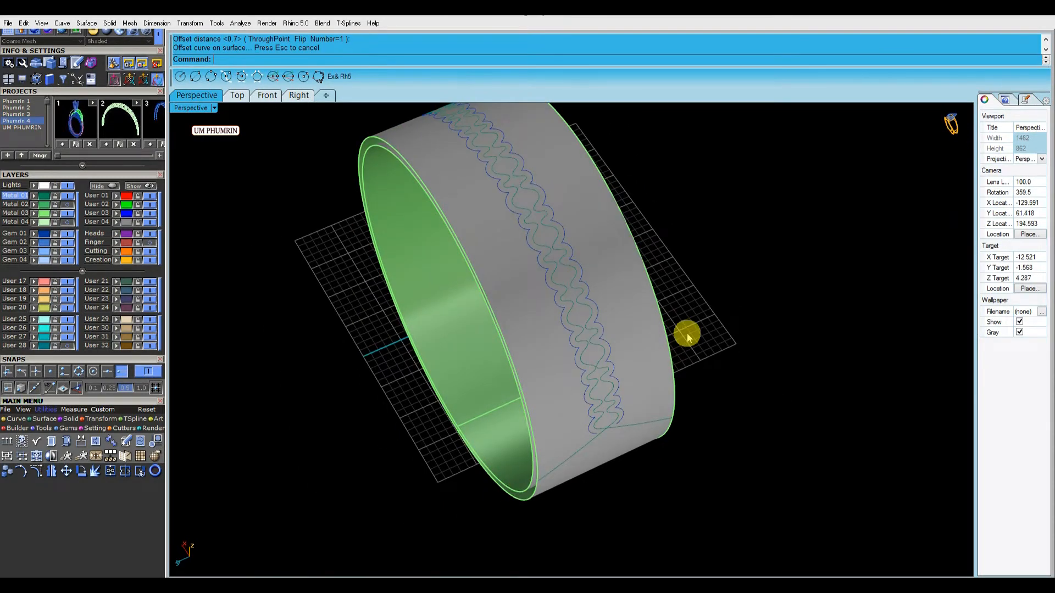
pyautogui.moveTo(686, 332); pyautogui.dragTo(718, 306, button='right')
pyautogui.scroll(8, 638, 379)
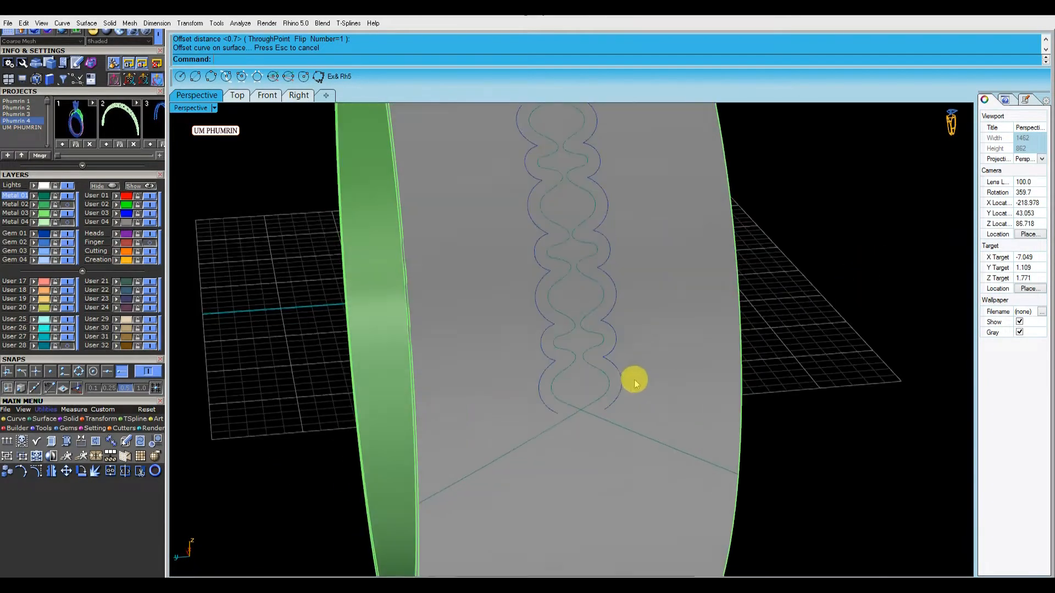
pyautogui.scroll(-8, 722, 401)
pyautogui.moveTo(723, 401); pyautogui.dragTo(751, 401, button='right')
pyautogui.scroll(8, 563, 300)
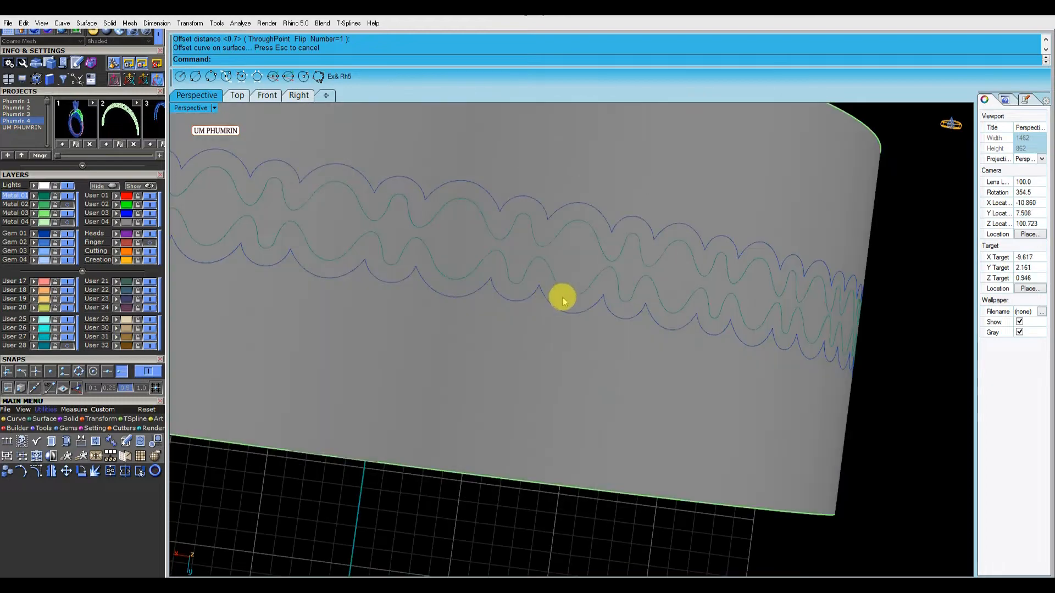
pyautogui.scroll(-6, 597, 301)
pyautogui.moveTo(636, 318); pyautogui.dragTo(675, 273, button='right')
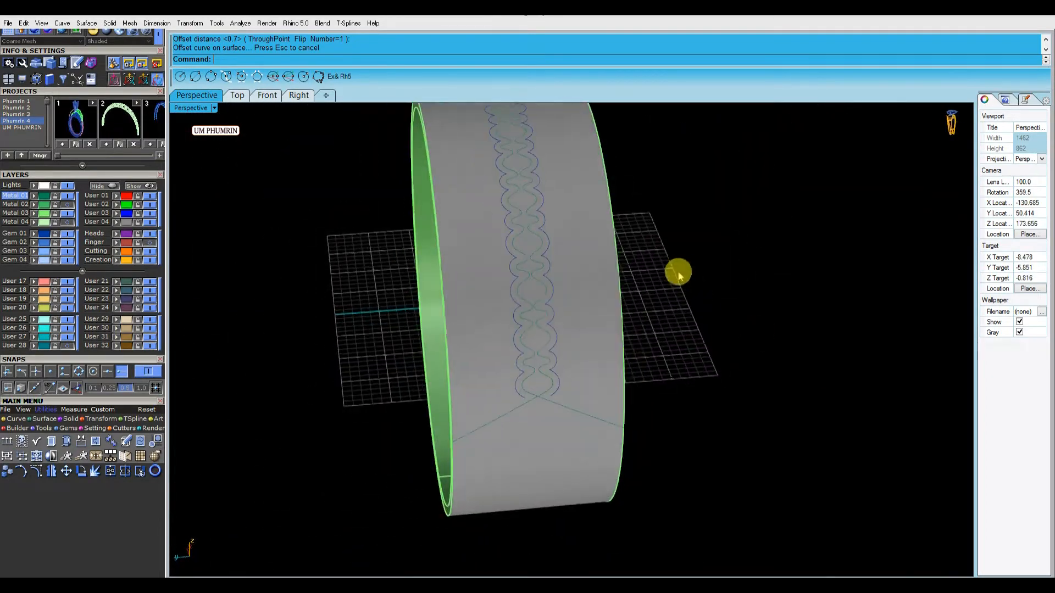
pyautogui.scroll(5, 540, 392)
pyautogui.scroll(4, 538, 391)
pyautogui.click(542, 384)
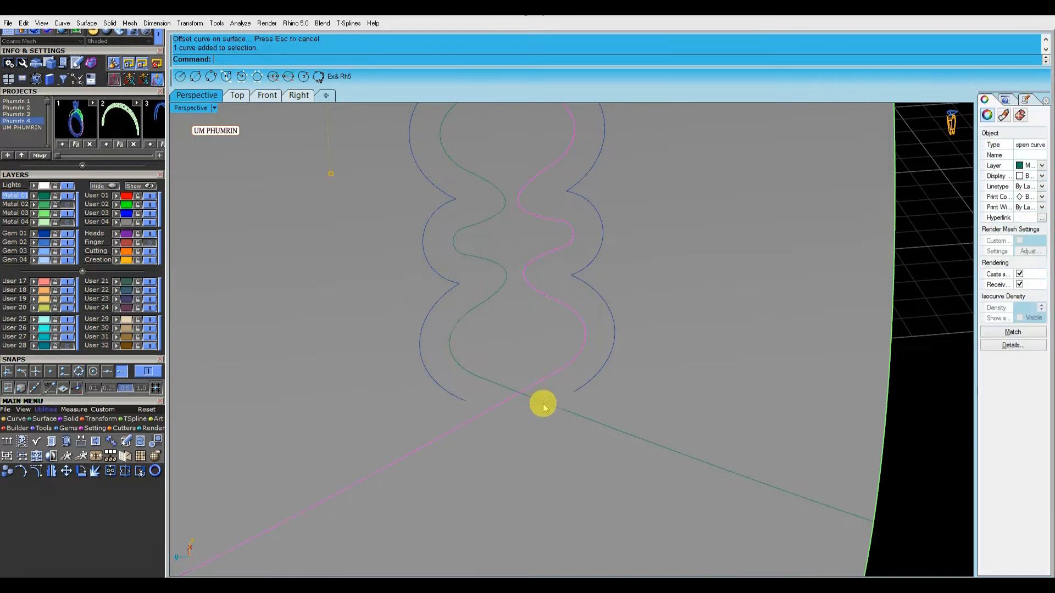
pyautogui.scroll(-5, 556, 374)
pyautogui.moveTo(566, 401); pyautogui.dragTo(652, 354, button='right')
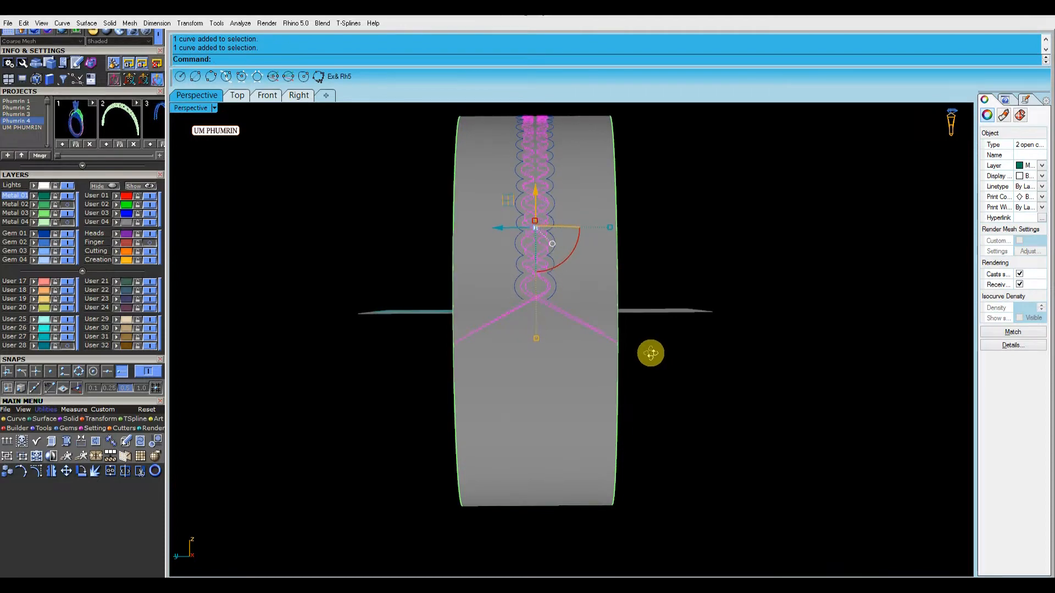
pyautogui.moveTo(651, 354)
pyautogui.mouseDown(button='right')
pyautogui.moveTo(741, 363)
pyautogui.moveTo(727, 370)
pyautogui.moveTo(760, 391)
pyautogui.moveTo(719, 423)
pyautogui.moveTo(645, 367)
pyautogui.mouseUp(button='right')
pyautogui.press('Escape')
pyautogui.scroll(5, 655, 331)
pyautogui.scroll(5, 598, 316)
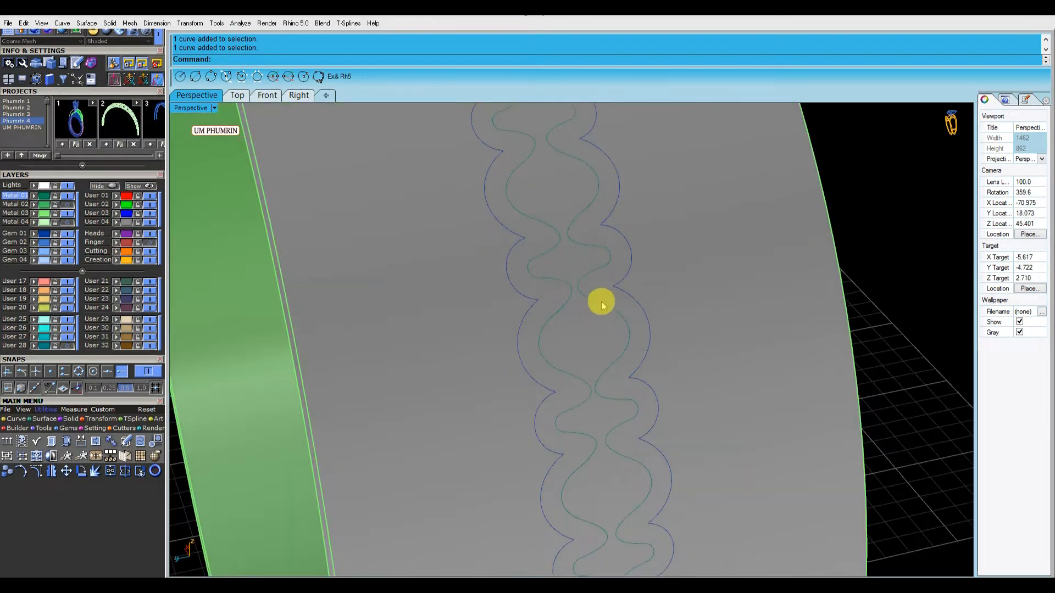
pyautogui.click(602, 304)
pyautogui.keyDown('shift'); pyautogui.click(561, 315); pyautogui.keyUp('shift')
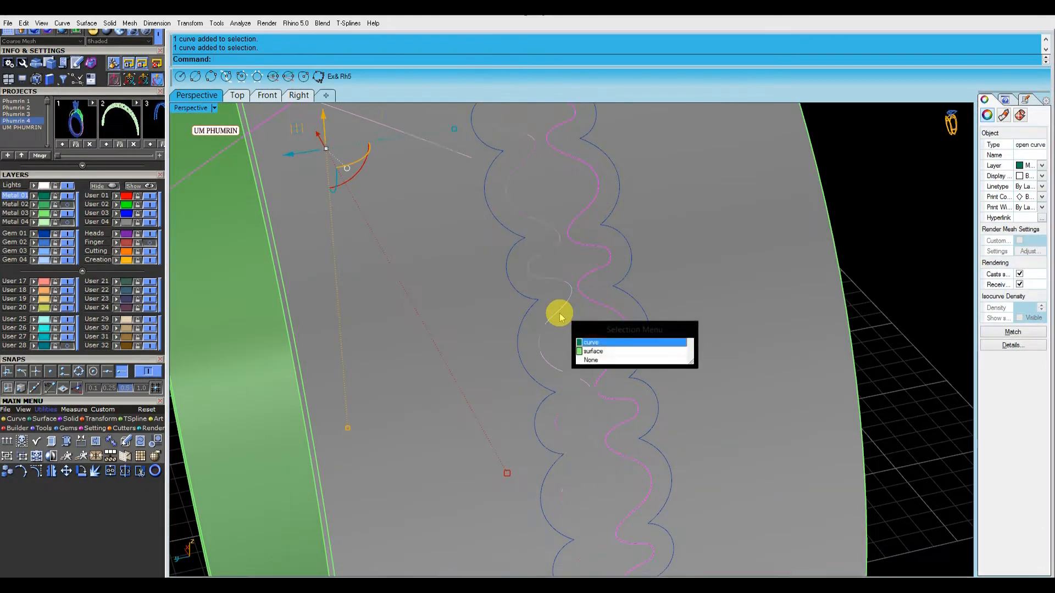
pyautogui.click(586, 345)
pyautogui.scroll(-6, 589, 364)
pyautogui.click(637, 376)
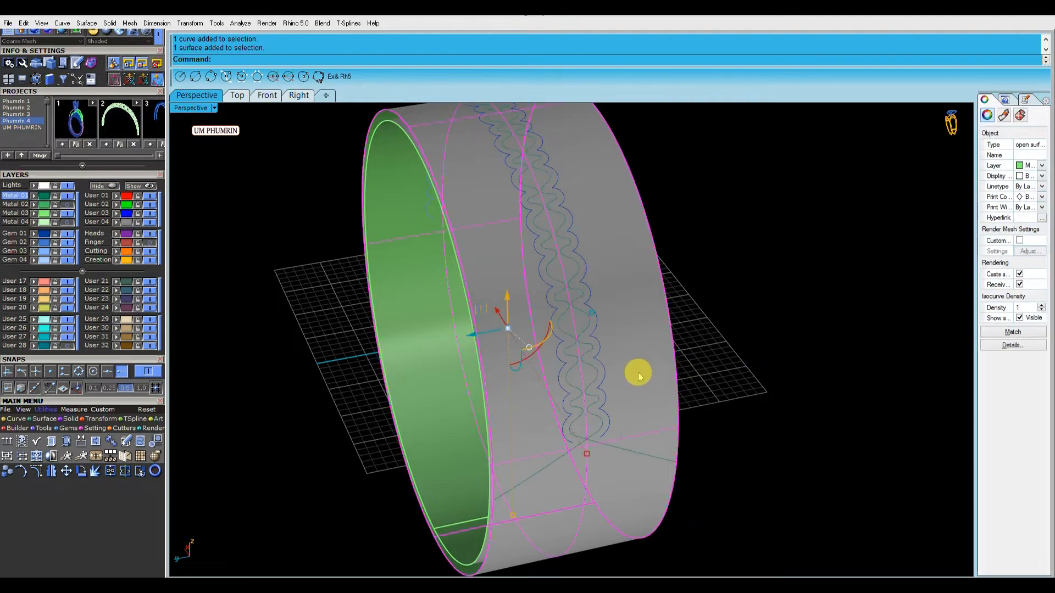
# - Select all curves and surfaces and turn off the visibility of their isocurves
pyautogui.moveTo(638, 376); pyautogui.dragTo(745, 364, button='right')
pyautogui.hotkey('ctrl', 'a')
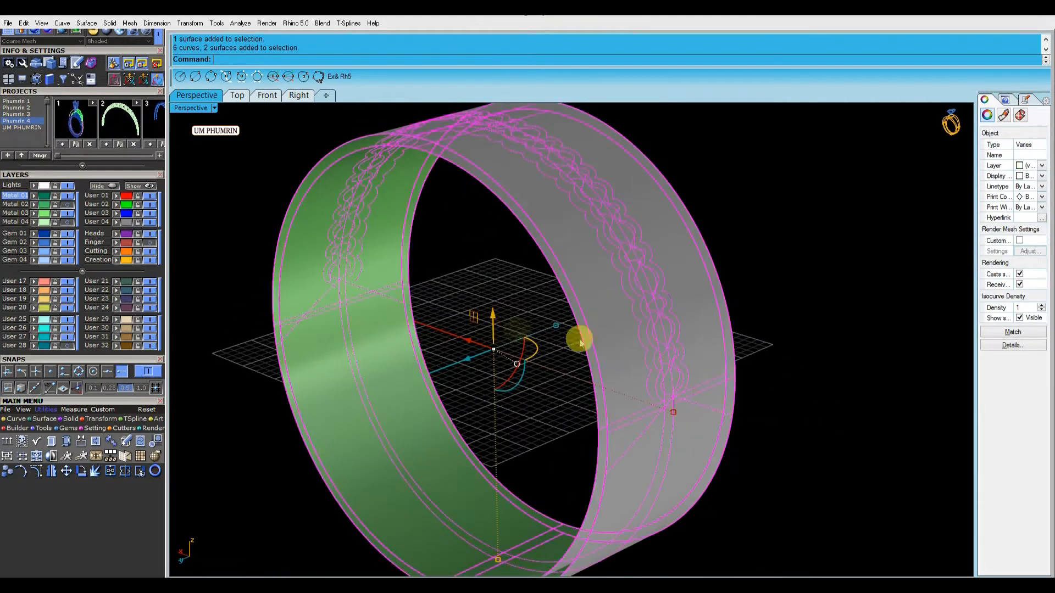
pyautogui.click(1020, 318)
pyautogui.click(776, 334)
# - Remove the two offset curves and the inner band surface from display, keeping the scalloped curves and the outer surface
pyautogui.moveTo(777, 334)
pyautogui.mouseDown(button='right')
pyautogui.moveTo(789, 310)
pyautogui.moveTo(750, 335)
pyautogui.moveTo(643, 357)
pyautogui.moveTo(794, 348)
pyautogui.moveTo(777, 346)
pyautogui.mouseUp(button='right')
pyautogui.moveTo(778, 351); pyautogui.dragTo(691, 277)
pyautogui.moveTo(607, 287); pyautogui.dragTo(661, 355, button='right')
pyautogui.click(107, 188)
pyautogui.click(630, 324)
pyautogui.press('Escape')
# - Offset one scalloped curve on the remaining band surface with a distance of 0.7
pyautogui.click(628, 348)
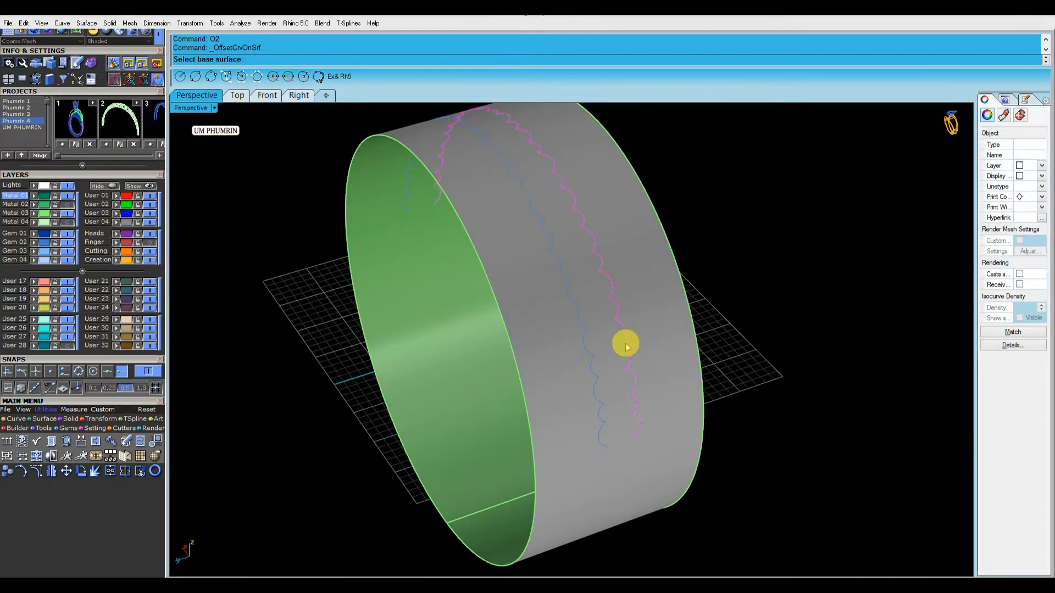
pyautogui.click(639, 343)
pyautogui.press('Return')
pyautogui.press('Return')
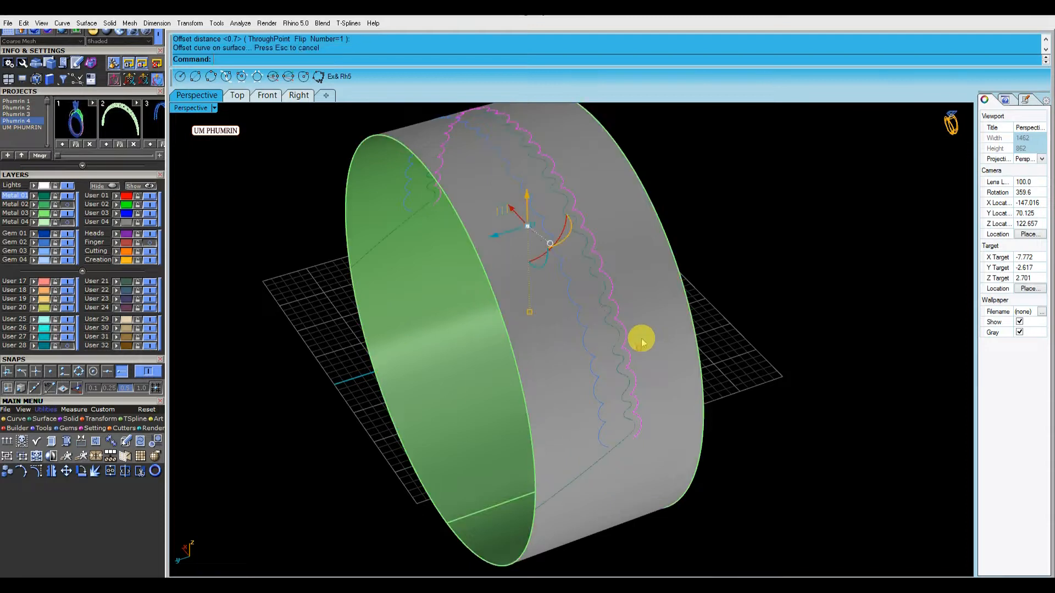
# - Offset the other scalloped curve on the band surface with OffsetCrvOnSrf at a distance of 0.7
pyautogui.click(596, 377)
pyautogui.write('O2')
pyautogui.press('Return')
pyautogui.click(577, 383)
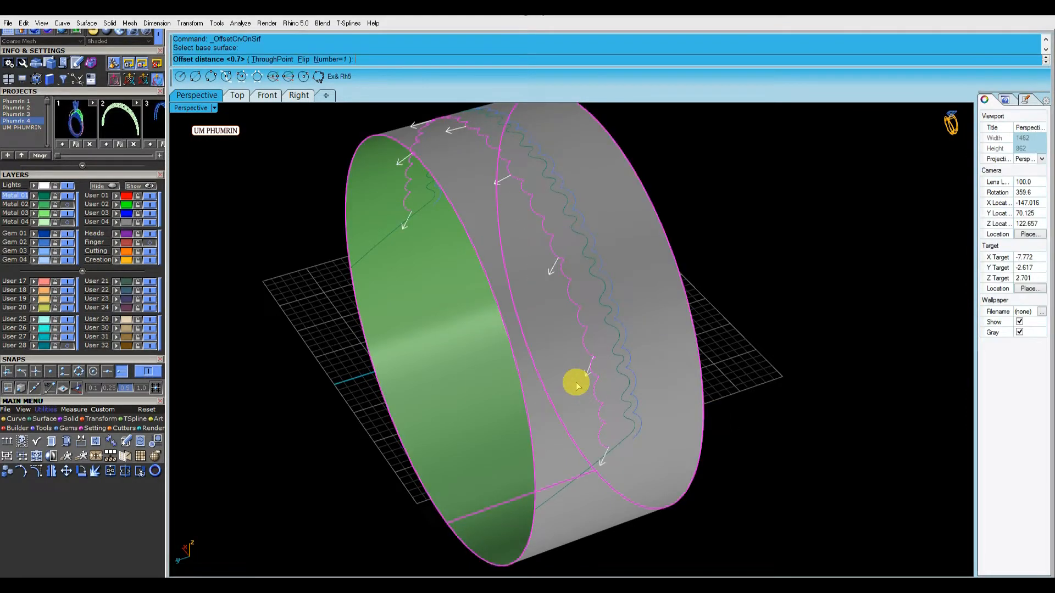
pyautogui.press('Return')
pyautogui.press('Return')
# - Draw a line from the end of one scalloped curve to its adjacent offset curve
pyautogui.moveTo(650, 442)
pyautogui.mouseDown(button='right')
pyautogui.moveTo(743, 369)
pyautogui.moveTo(747, 430)
pyautogui.moveTo(715, 419)
pyautogui.moveTo(706, 440)
pyautogui.moveTo(701, 396)
pyautogui.moveTo(802, 360)
pyautogui.moveTo(654, 423)
pyautogui.mouseUp(button='right')
pyautogui.click(685, 400)
pyautogui.click(802, 360)
pyautogui.scroll(5, 616, 428)
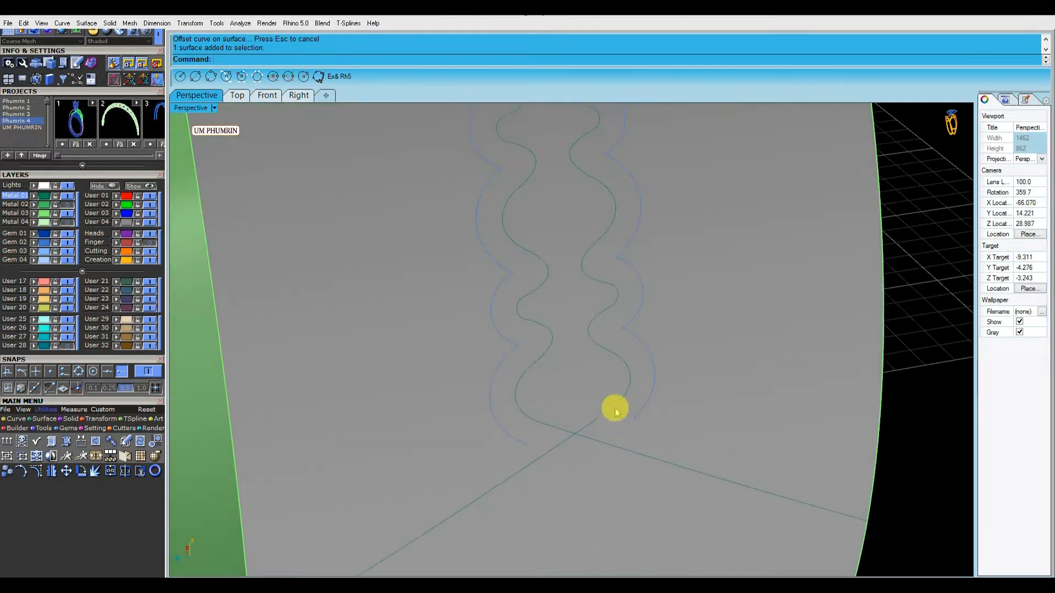
pyautogui.scroll(-6, 615, 424)
pyautogui.moveTo(612, 400)
pyautogui.mouseDown(button='right')
pyautogui.moveTo(635, 434)
pyautogui.moveTo(817, 422)
pyautogui.moveTo(872, 384)
pyautogui.moveTo(904, 377)
pyautogui.moveTo(715, 402)
pyautogui.moveTo(645, 425)
pyautogui.mouseUp(button='right')
pyautogui.scroll(5, 643, 407)
pyautogui.moveTo(608, 386); pyautogui.dragTo(585, 384, button='right')
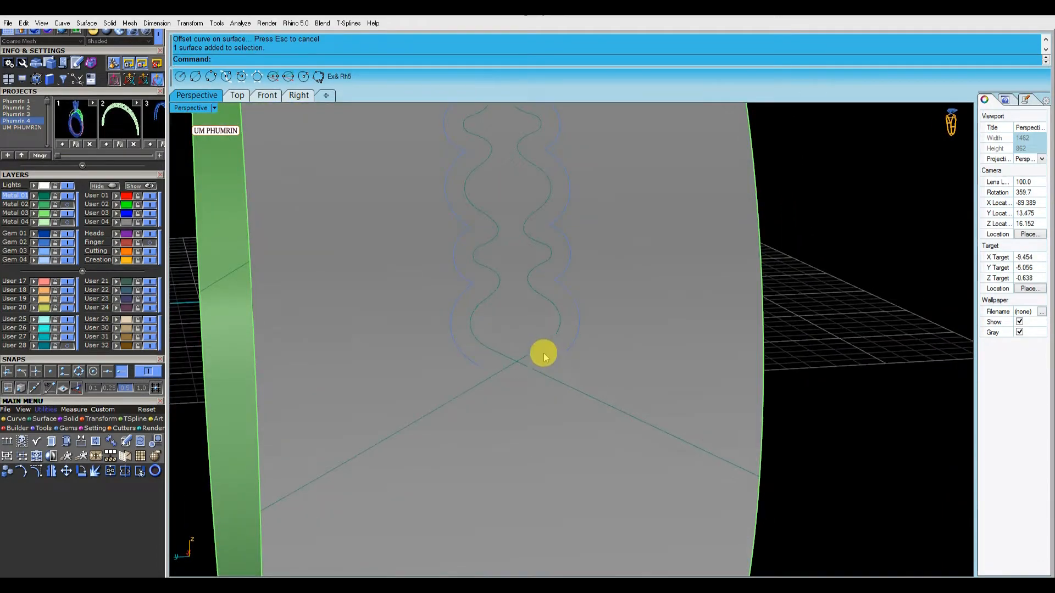
pyautogui.scroll(5, 542, 354)
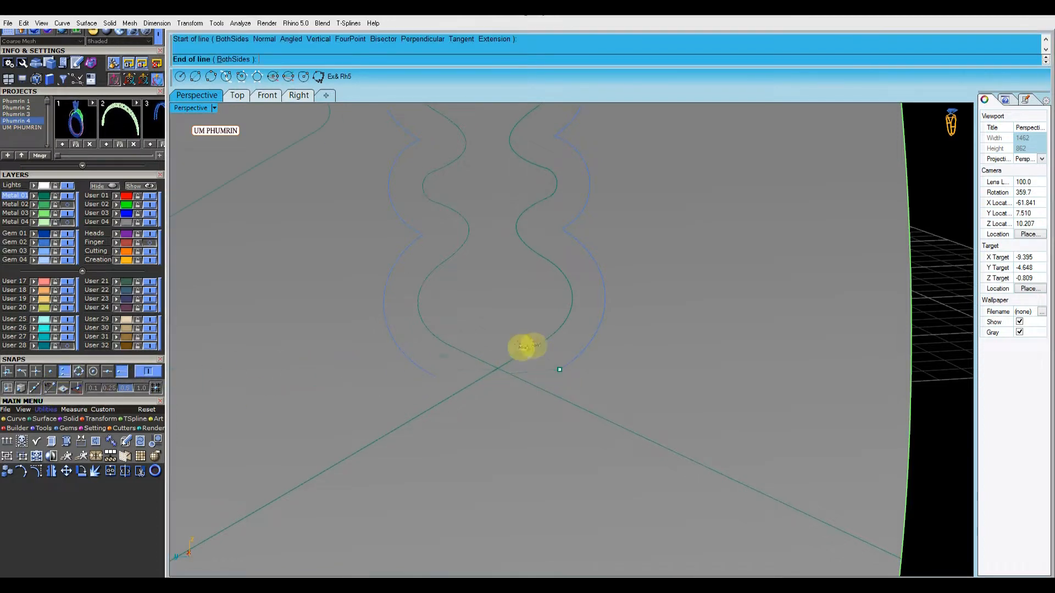
pyautogui.scroll(3, 535, 349)
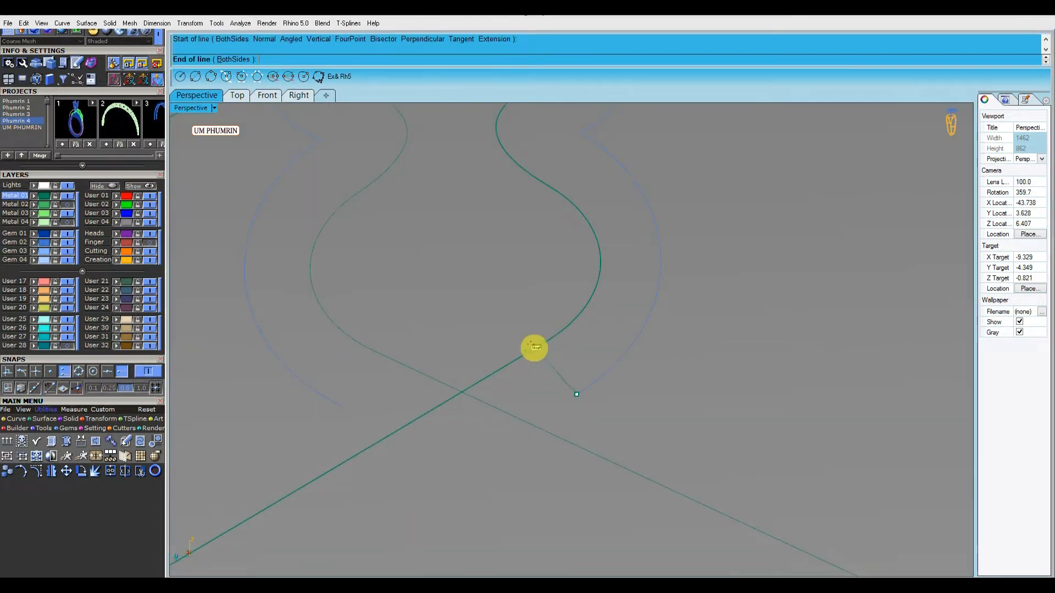
# - Draw a matching line from the end of the opposite scalloped curve to its own offset curve
pyautogui.write('l')
pyautogui.press('Return')
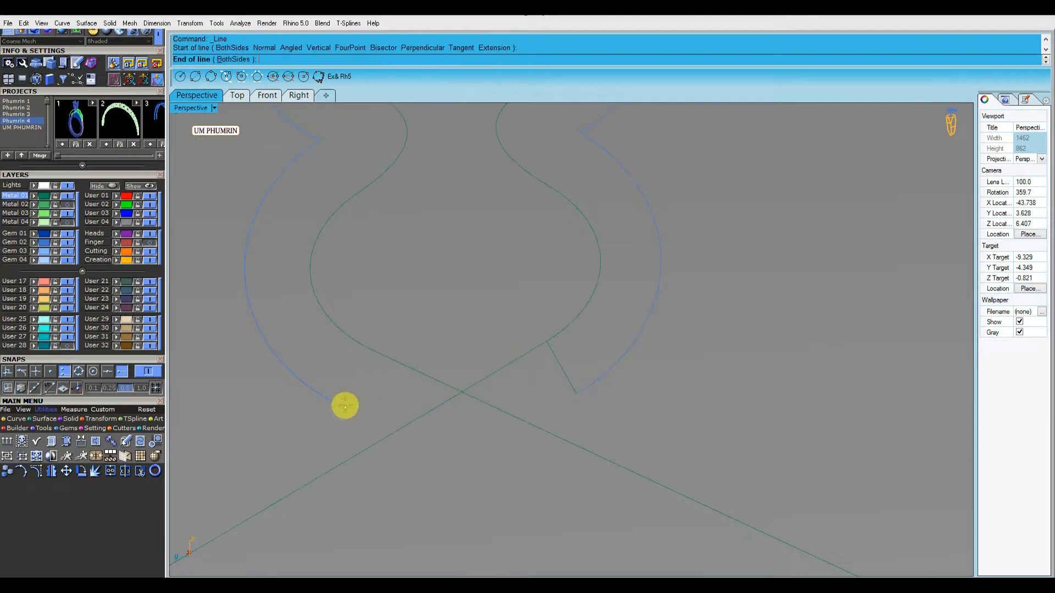
pyautogui.click(375, 352)
# - Split that offset curve at the connecting line's endpoint and delete the straight tail beyond it
pyautogui.click(406, 365)
pyautogui.click(406, 364)
pyautogui.write('ss')
pyautogui.press('Return')
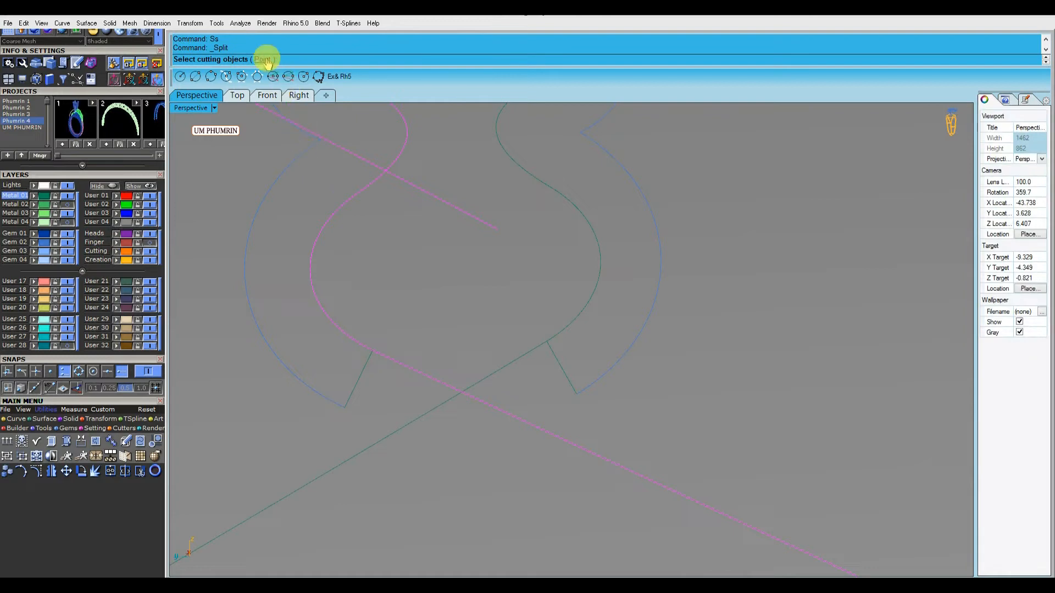
pyautogui.click(388, 359)
pyautogui.click(389, 359)
pyautogui.press('Delete')
# - Split the remaining offset curve where its connecting line meets it and delete the excess tail
pyautogui.click(496, 371)
pyautogui.click(497, 371)
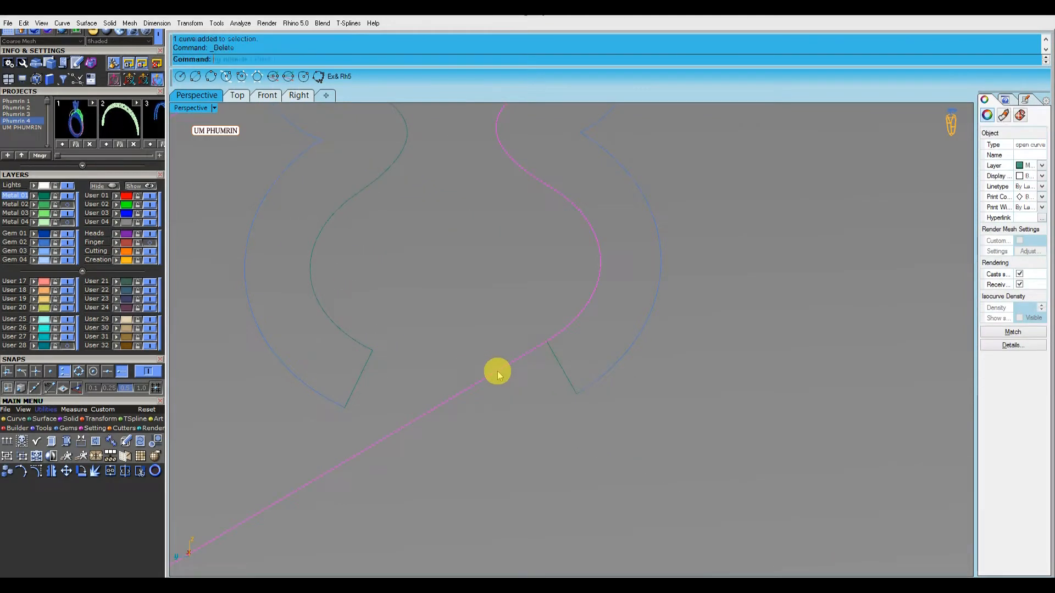
pyautogui.write('ss')
pyautogui.press('Return')
pyautogui.click(533, 349)
pyautogui.click(533, 349)
pyautogui.press('Delete')
# - Draw a line joining one scalloped curve to its offset curve at the opposite end of the band's border
pyautogui.scroll(-12, 543, 366)
pyautogui.moveTo(542, 393); pyautogui.dragTo(670, 351, button='right')
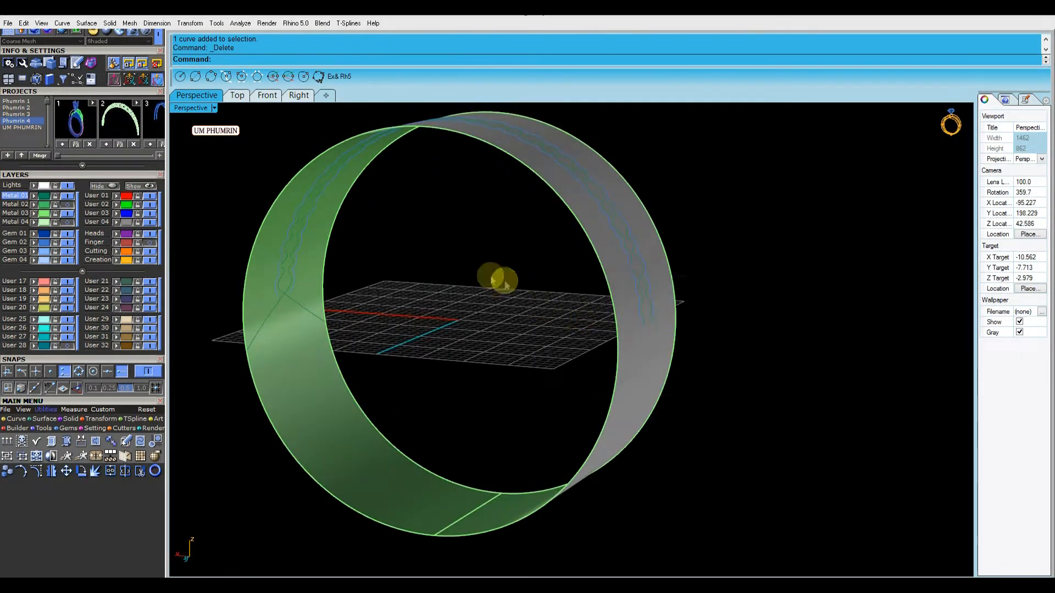
pyautogui.moveTo(763, 394); pyautogui.dragTo(637, 318)
pyautogui.moveTo(567, 339); pyautogui.dragTo(695, 308, button='right')
pyautogui.press('Escape')
pyautogui.scroll(5, 544, 374)
pyautogui.moveTo(554, 371)
pyautogui.mouseDown(button='right')
pyautogui.moveTo(636, 372)
pyautogui.moveTo(564, 358)
pyautogui.mouseUp(button='right')
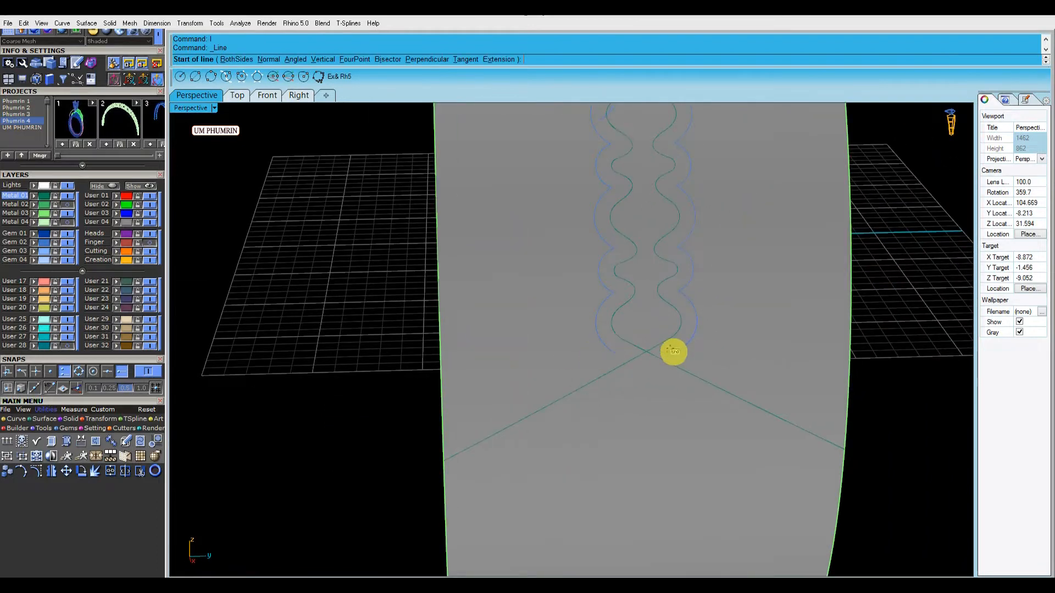
pyautogui.click(669, 346)
# - Split the curve at that line's endpoint and delete its straight tail running to the band's edge
pyautogui.write('Ss')
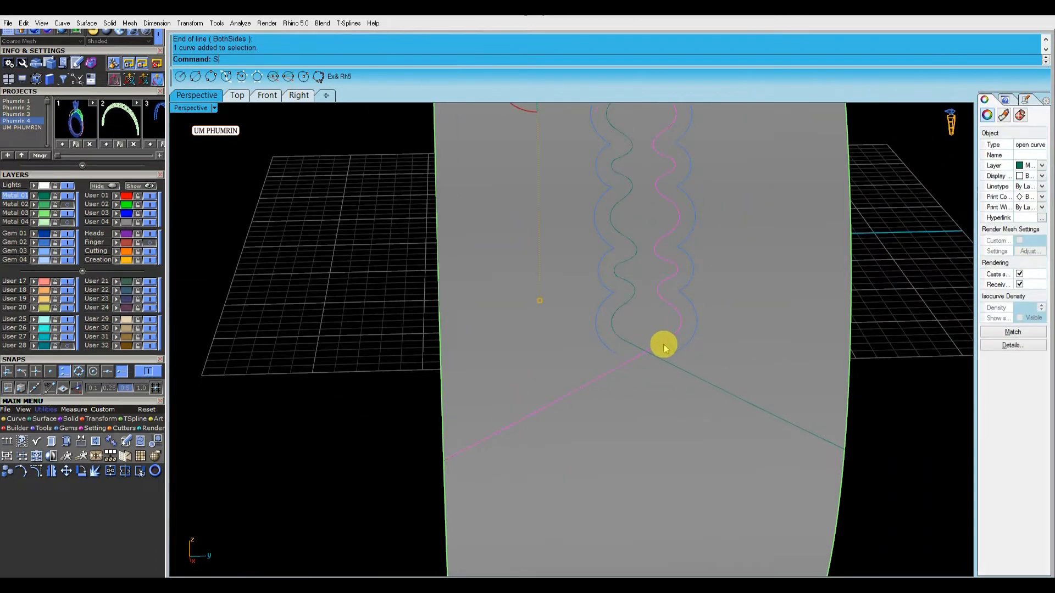
pyautogui.press('Return')
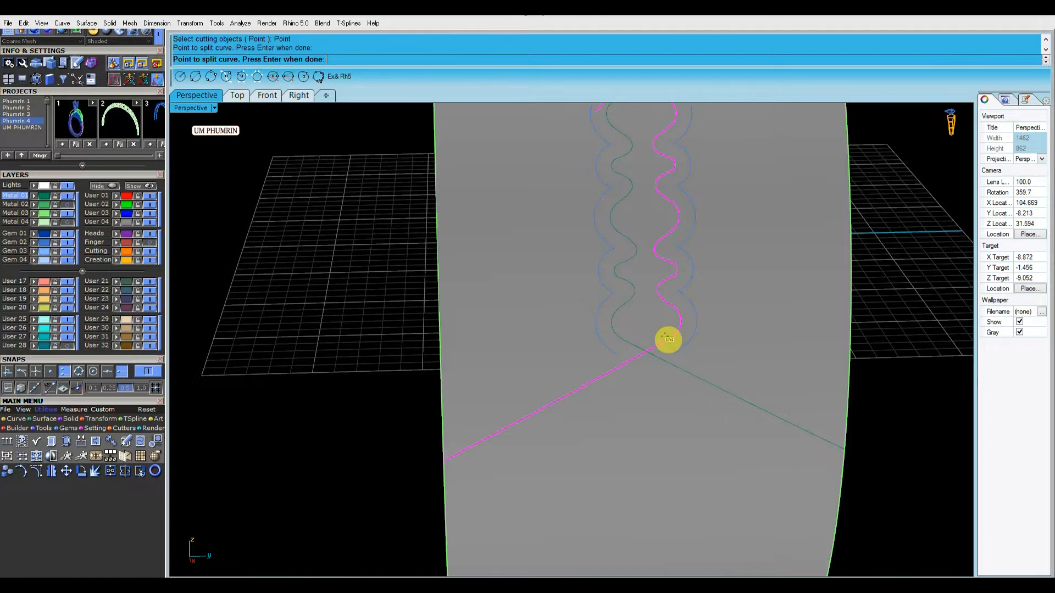
pyautogui.press('Return')
pyautogui.click(663, 344)
pyautogui.press('Return')
pyautogui.press('Delete')
# - Draw a closing line between the other scalloped curve and its offset at the same end
pyautogui.click(650, 353)
pyautogui.click(339, 342)
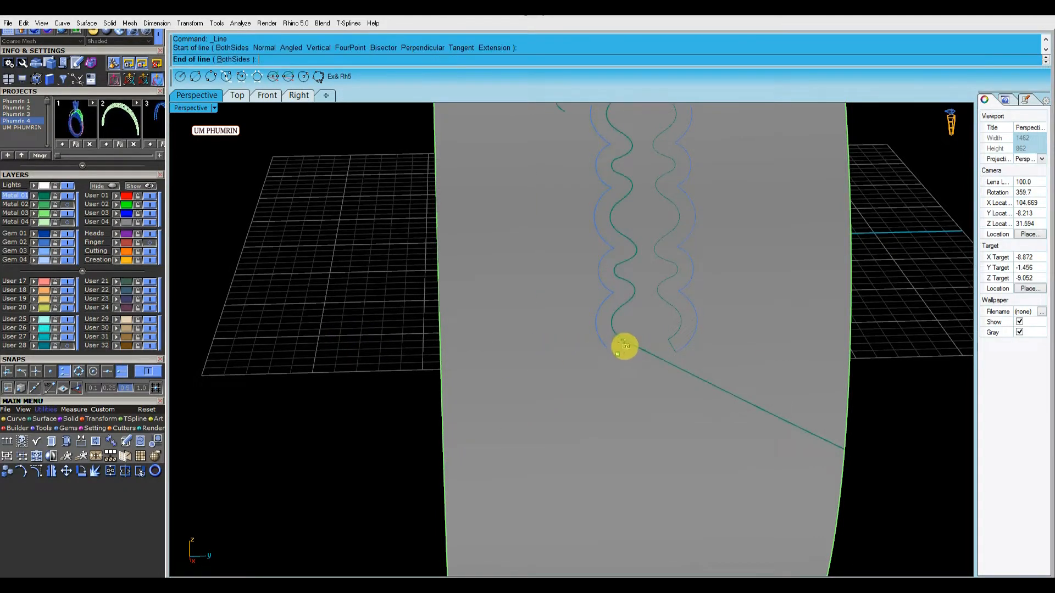
pyautogui.click(624, 346)
# - Split the second scalloped curve at its closing line and delete the remaining straight tail
pyautogui.click(634, 350)
pyautogui.write('Ss')
pyautogui.press('Return')
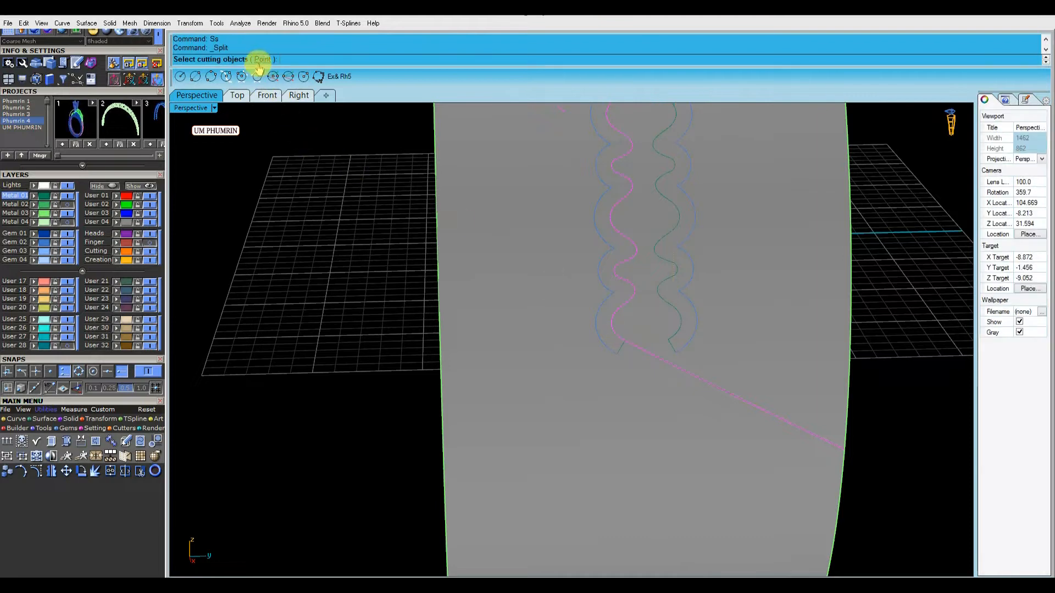
pyautogui.scroll(2, 609, 345)
pyautogui.press('Return')
pyautogui.click(652, 336)
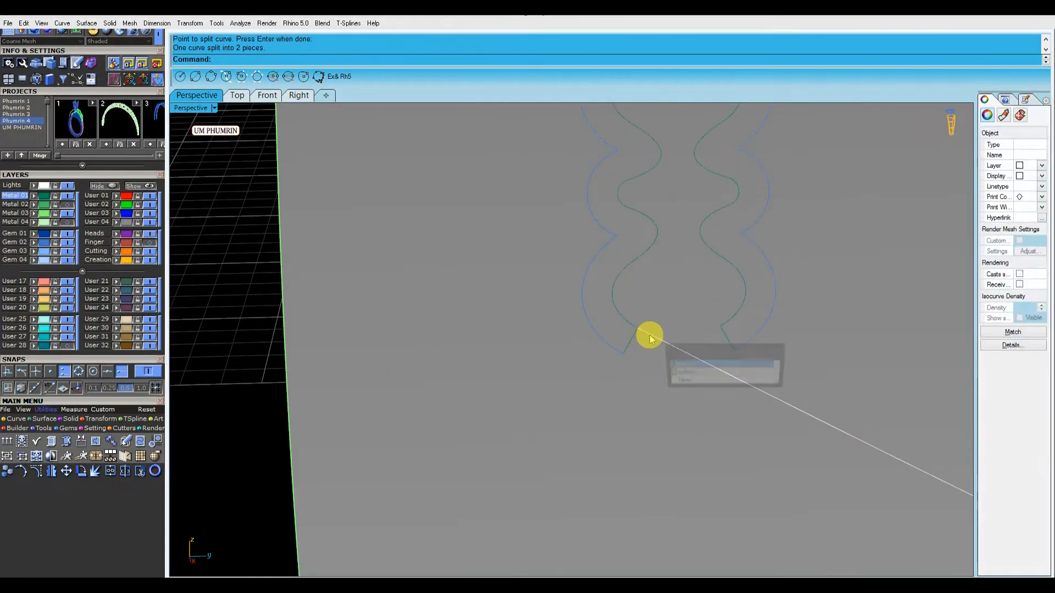
pyautogui.press('Delete')
# - Join all the border curves and their connecting lines into closed outlines
pyautogui.scroll(-12, 656, 390)
pyautogui.moveTo(657, 396); pyautogui.dragTo(561, 374, button='right')
pyautogui.moveTo(328, 174); pyautogui.dragTo(531, 264)
pyautogui.moveTo(391, 204); pyautogui.dragTo(756, 370)
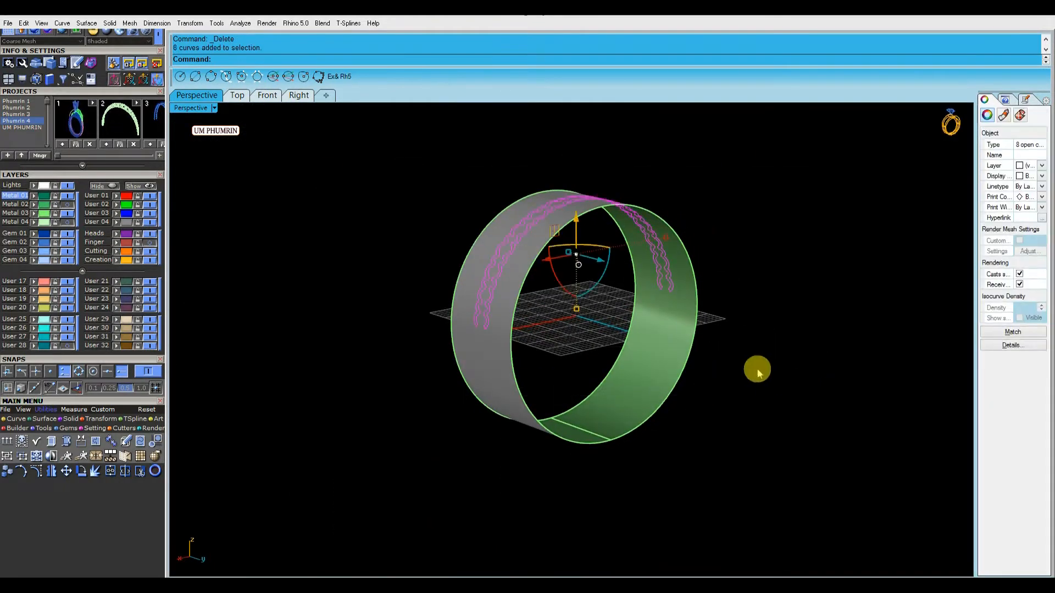
pyautogui.keyDown('shift'); pyautogui.moveTo(756, 370); pyautogui.dragTo(776, 391, button='right'); pyautogui.keyUp('shift')
pyautogui.press('Return')
# - Split the band surface with the two closed outlines and delete the surrounding band, keeping the scalloped strips
pyautogui.moveTo(659, 376); pyautogui.dragTo(675, 406, button='right')
pyautogui.scroll(5, 713, 383)
pyautogui.click(710, 380)
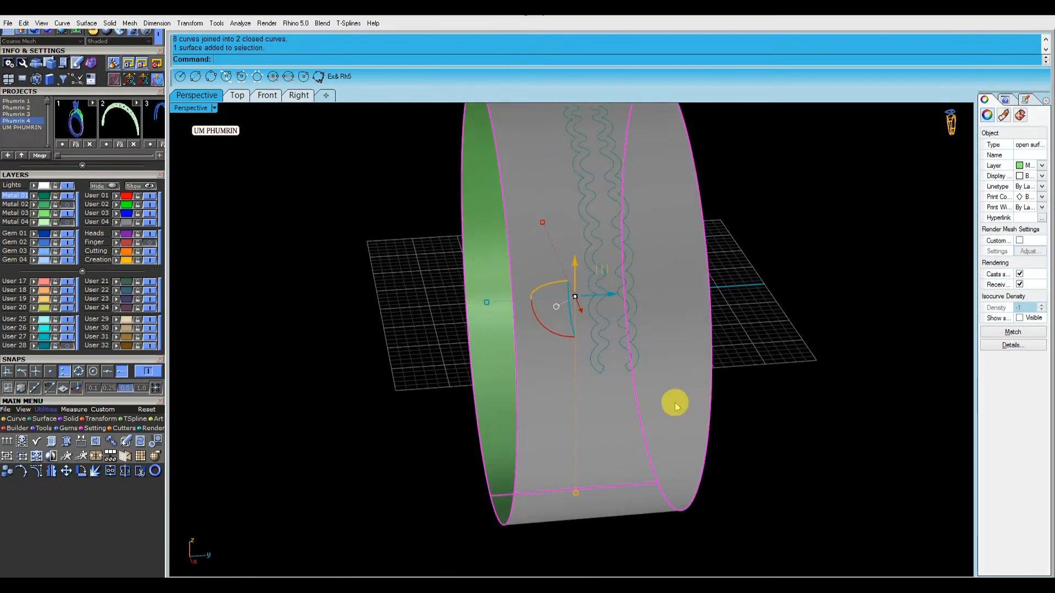
pyautogui.click(599, 363)
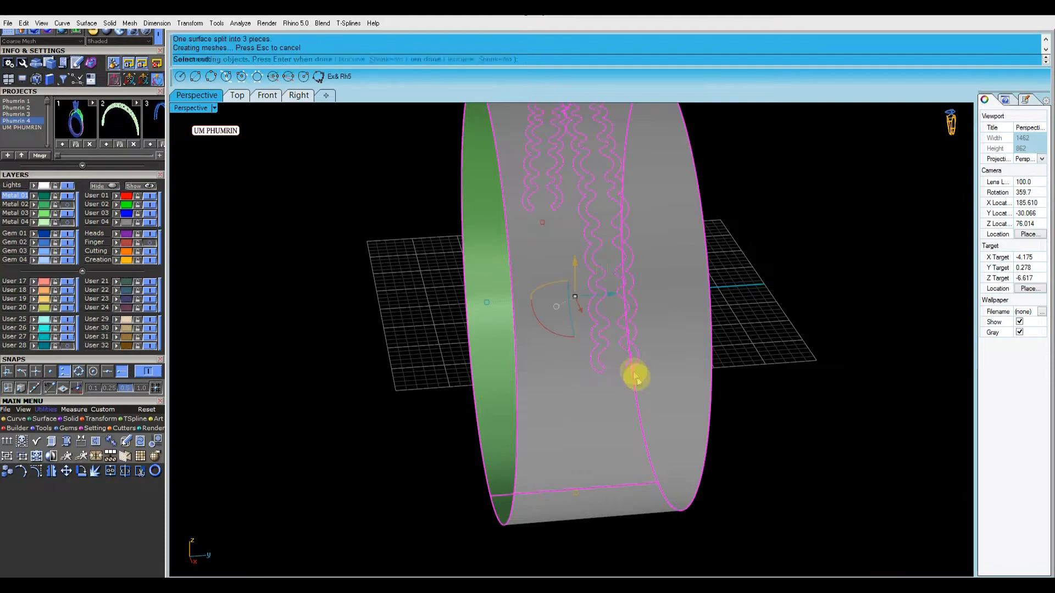
pyautogui.click(675, 412)
pyautogui.press('Delete')
pyautogui.moveTo(675, 412)
pyautogui.mouseDown(button='right')
pyautogui.moveTo(772, 417)
pyautogui.moveTo(736, 479)
pyautogui.mouseUp(button='right')
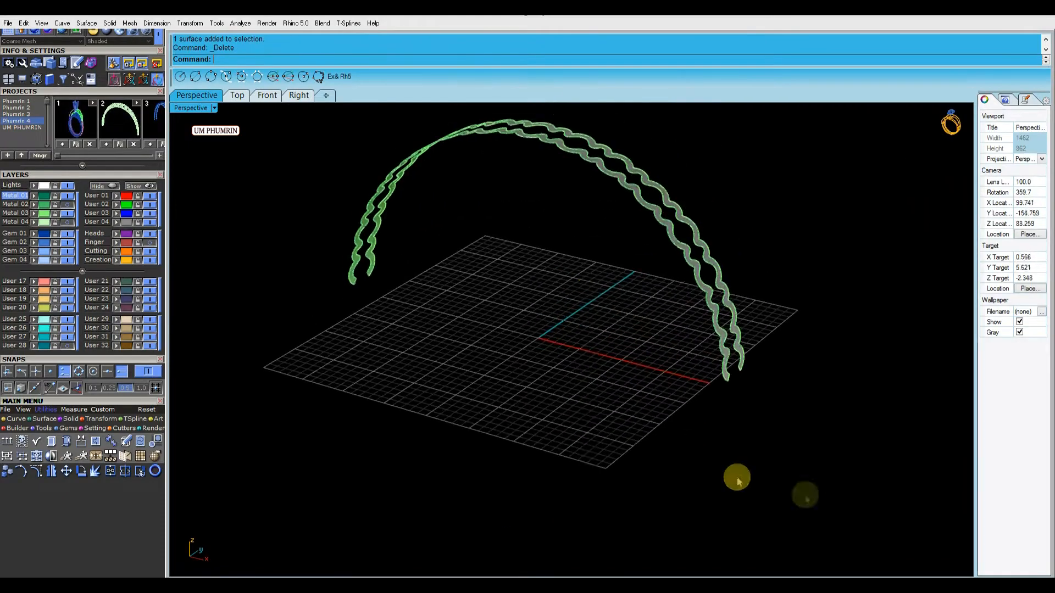
# - Select the two closed outline curves without their strip surfaces, and clear the selection
pyautogui.moveTo(737, 478); pyautogui.dragTo(593, 287)
pyautogui.moveTo(706, 313); pyautogui.dragTo(652, 346, button='right')
pyautogui.scroll(10, 624, 341)
pyautogui.keyDown('ctrl'); pyautogui.click(623, 343); pyautogui.keyUp('ctrl')
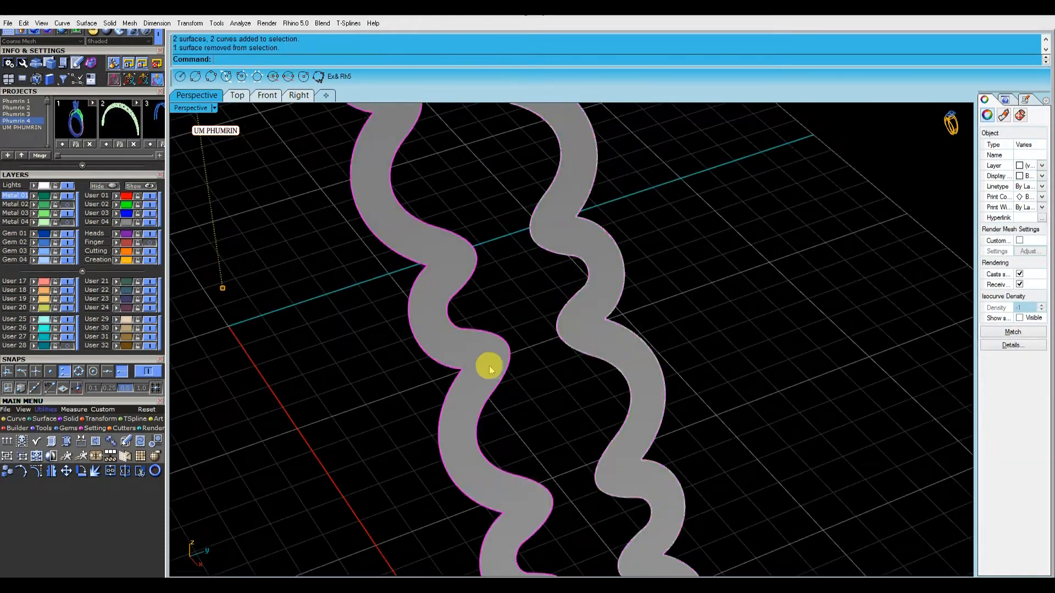
pyautogui.keyDown('ctrl'); pyautogui.click(488, 369); pyautogui.keyUp('ctrl')
pyautogui.scroll(-8, 537, 339)
pyautogui.moveTo(554, 339)
pyautogui.mouseDown(button='right')
pyautogui.moveTo(640, 361)
pyautogui.moveTo(317, 204)
pyautogui.mouseUp(button='right')
pyautogui.scroll(-3, 643, 363)
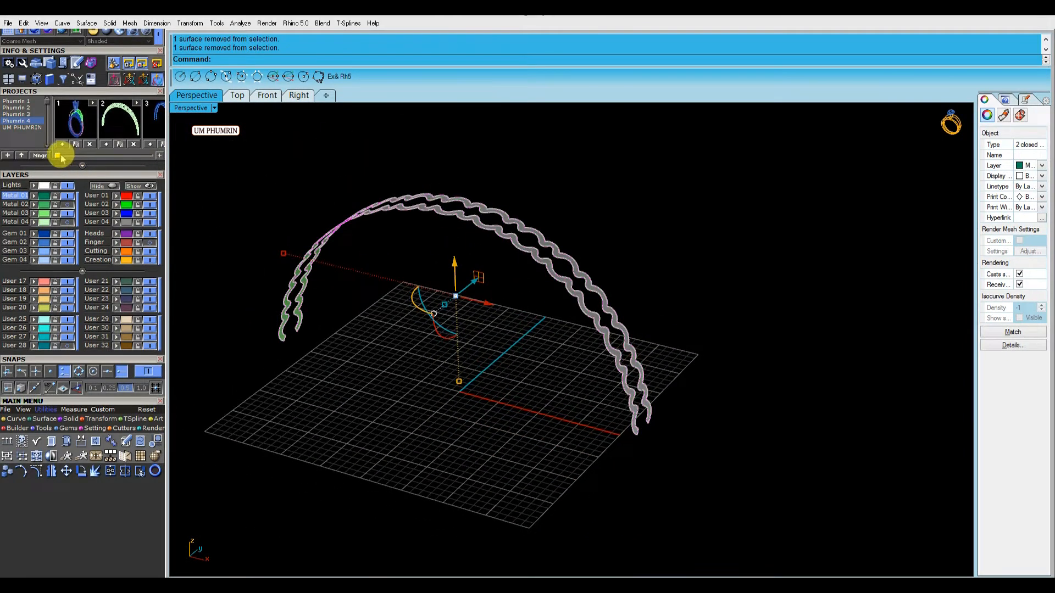
pyautogui.click(591, 166)
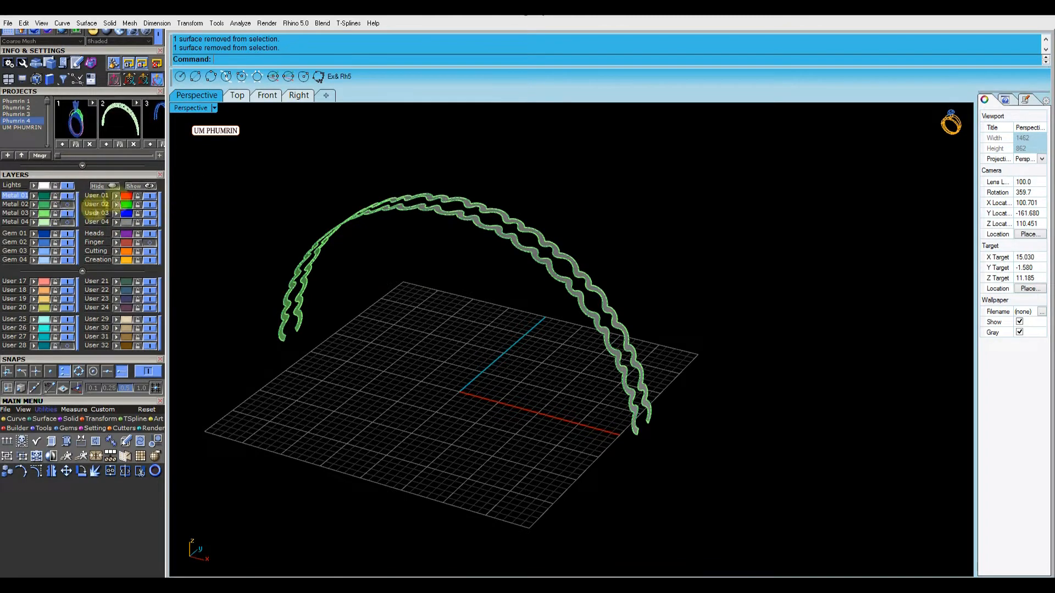
# - Show the hidden band and curves, and hide the two finished scalloped strips with their outlines
pyautogui.click(144, 186)
pyautogui.moveTo(477, 245); pyautogui.dragTo(549, 248, button='right')
pyautogui.scroll(4, 497, 264)
pyautogui.moveTo(496, 271); pyautogui.dragTo(525, 274, button='right')
pyautogui.moveTo(490, 233); pyautogui.dragTo(487, 228)
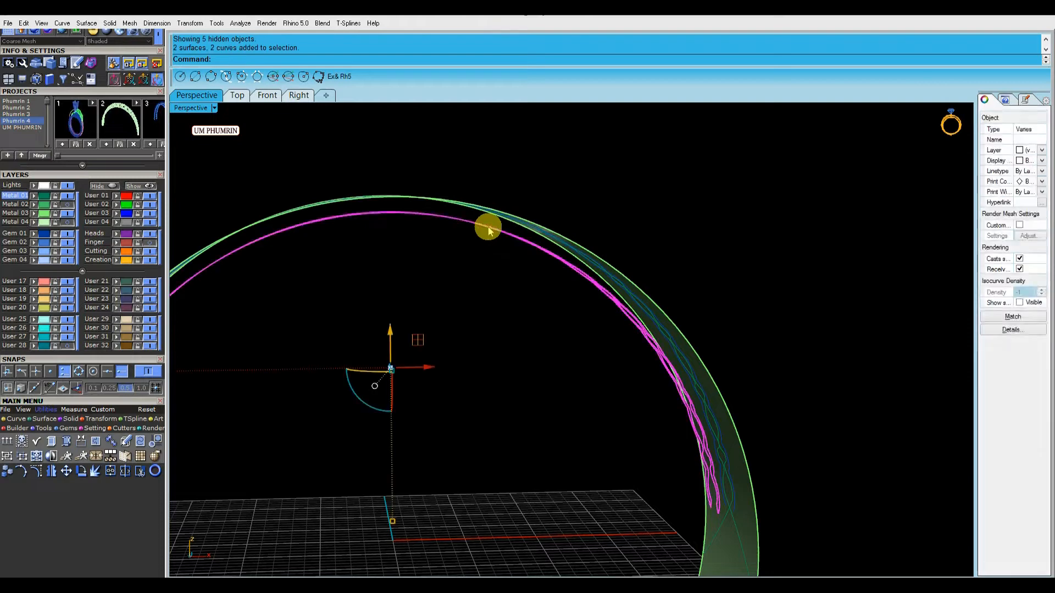
pyautogui.click(109, 186)
# - Draw a line from one inner wavy curve to its outer scalloped curve at the end of the second band's border
pyautogui.moveTo(659, 335); pyautogui.dragTo(496, 342, button='right')
pyautogui.scroll(8, 599, 374)
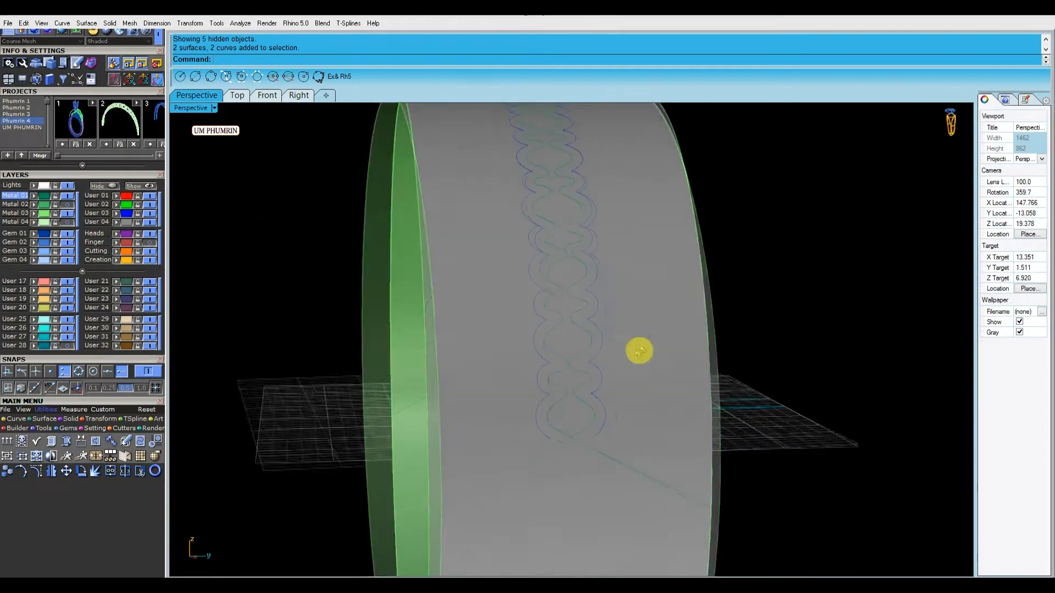
pyautogui.rightClick(603, 382)
pyautogui.click(594, 397)
pyautogui.click(584, 381)
# - Split that wavy curve at the connecting line's endpoint and delete the straight tail beyond it
pyautogui.click(571, 388)
pyautogui.rightClick(572, 389)
pyautogui.write('ss')
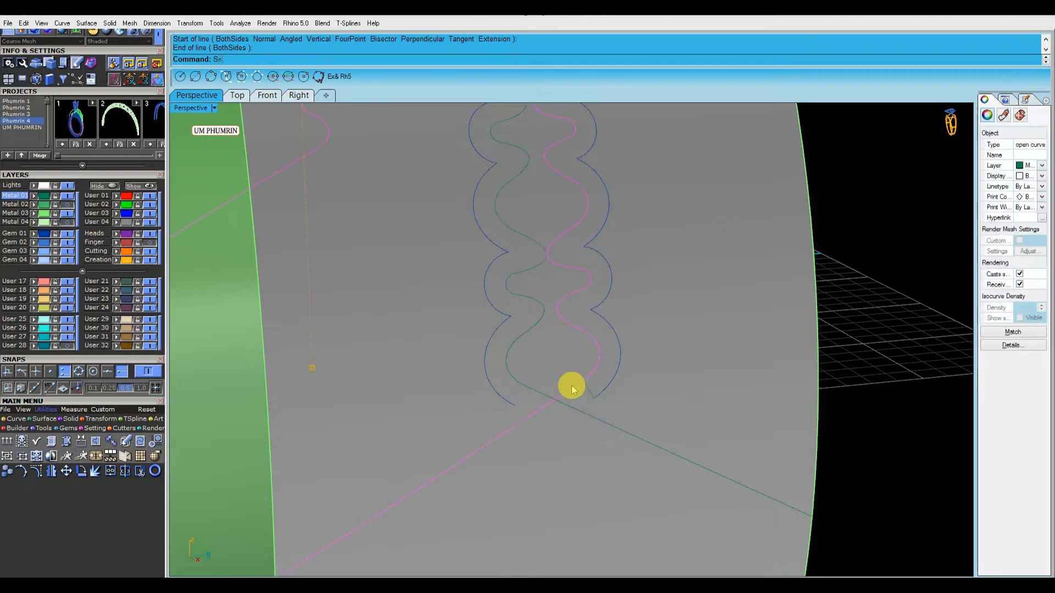
pyautogui.press('Return')
pyautogui.moveTo(620, 380); pyautogui.dragTo(544, 375, button='right')
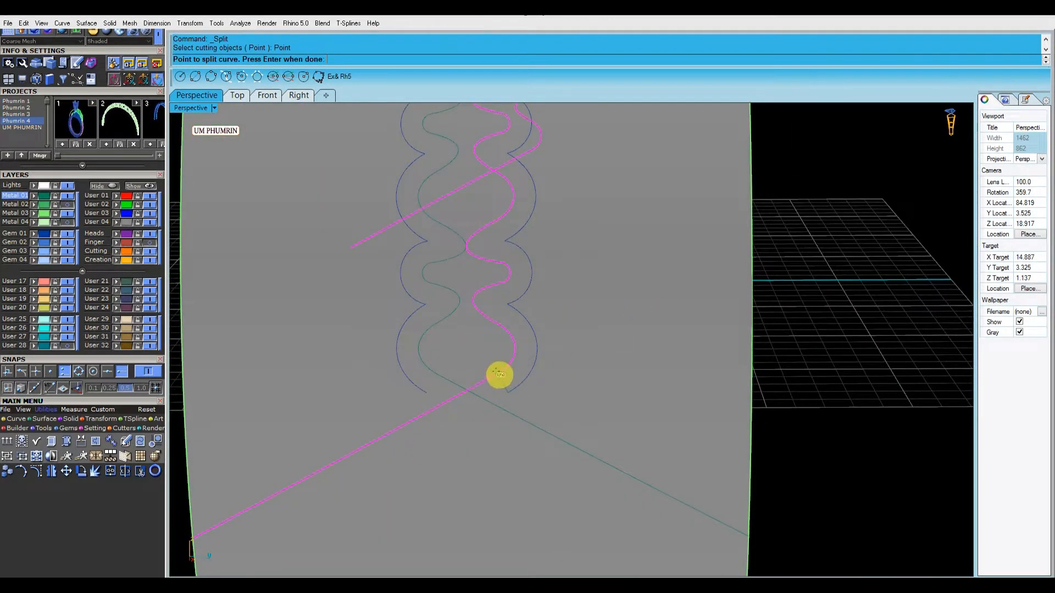
pyautogui.press('Return')
pyautogui.press('Delete')
# - Draw a matching line between the other wavy curve and its outer scalloped curve at the same end
pyautogui.moveTo(514, 373)
pyautogui.mouseDown(button='right')
pyautogui.moveTo(551, 382)
pyautogui.moveTo(501, 375)
pyautogui.mouseUp(button='right')
pyautogui.click(484, 375)
pyautogui.click(491, 362)
# - Split the other wavy curve at its connecting line and delete the tail crossing the band
pyautogui.click(501, 365)
pyautogui.rightClick(499, 364)
pyautogui.write('ss')
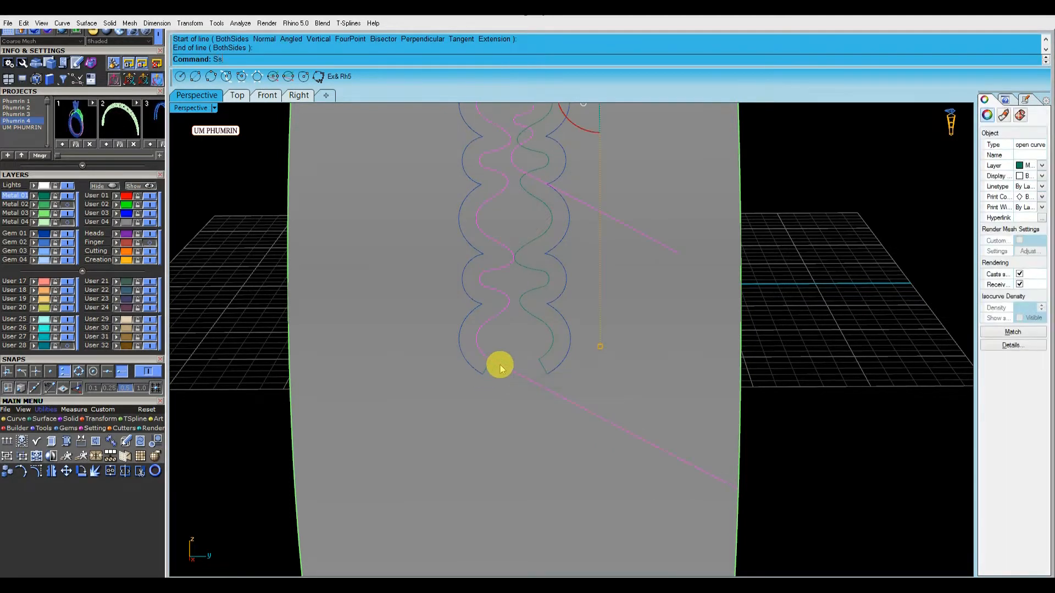
pyautogui.press('Return')
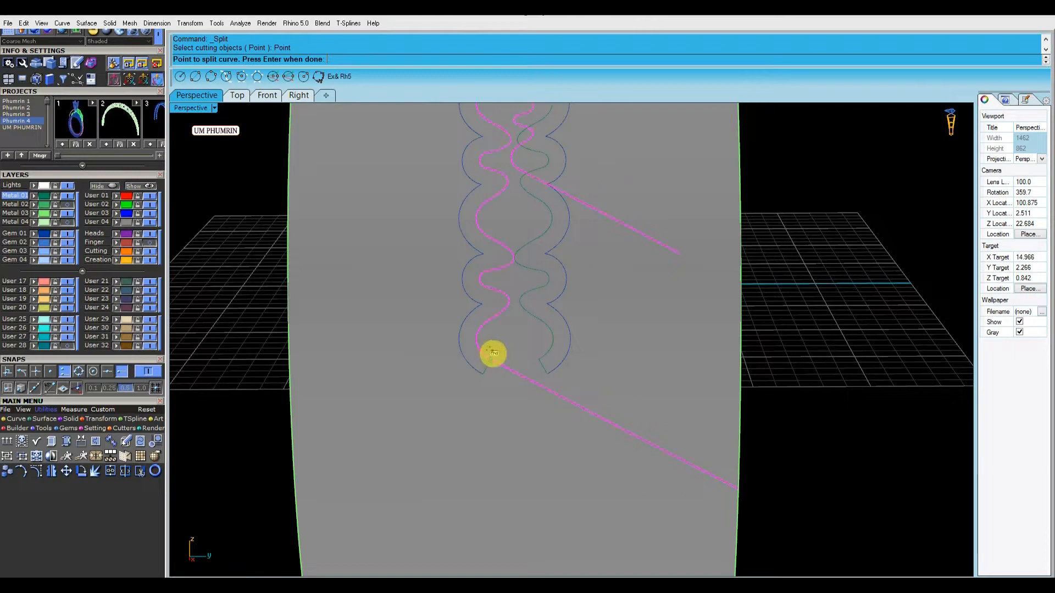
pyautogui.click(510, 371)
pyautogui.click(553, 402)
pyautogui.press('Delete')
# - Measure the distance between the crests of the wavy curve and its outer scalloped curve in the Top view
pyautogui.moveTo(548, 353)
pyautogui.mouseDown(button='right')
pyautogui.moveTo(594, 350)
pyautogui.moveTo(566, 349)
pyautogui.moveTo(810, 428)
pyautogui.moveTo(708, 391)
pyautogui.moveTo(642, 391)
pyautogui.moveTo(668, 379)
pyautogui.moveTo(391, 178)
pyautogui.mouseUp(button='right')
pyautogui.scroll(5, 551, 353)
pyautogui.scroll(-5, 551, 353)
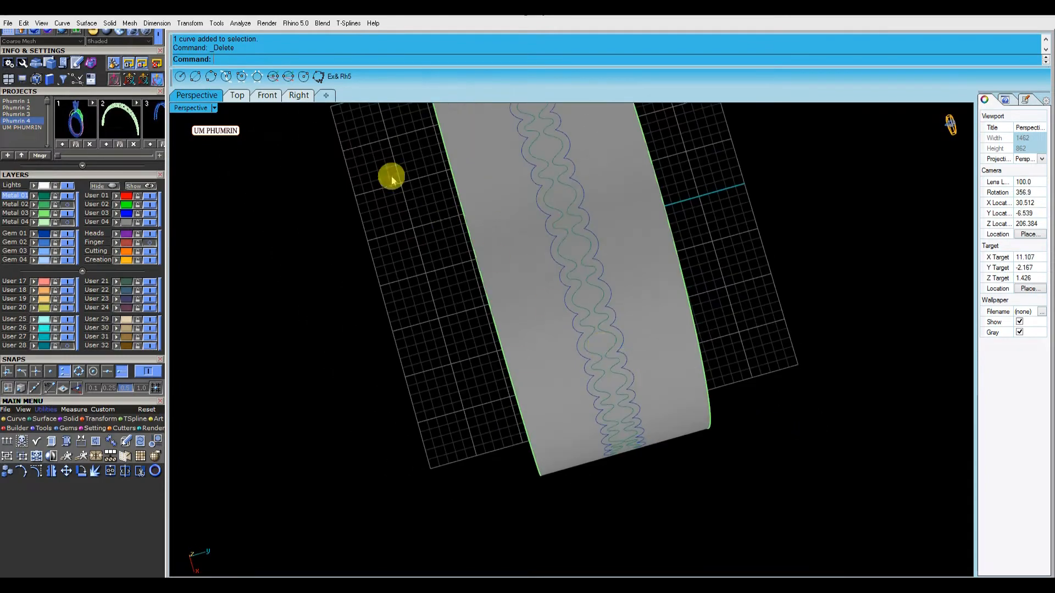
pyautogui.click(237, 96)
pyautogui.write('d')
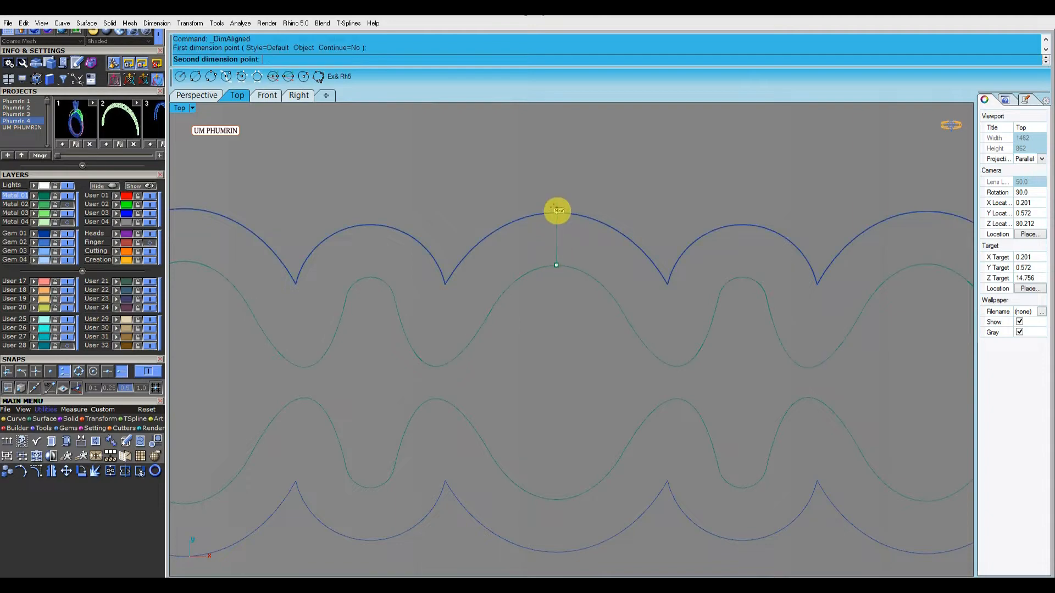
pyautogui.click(556, 210)
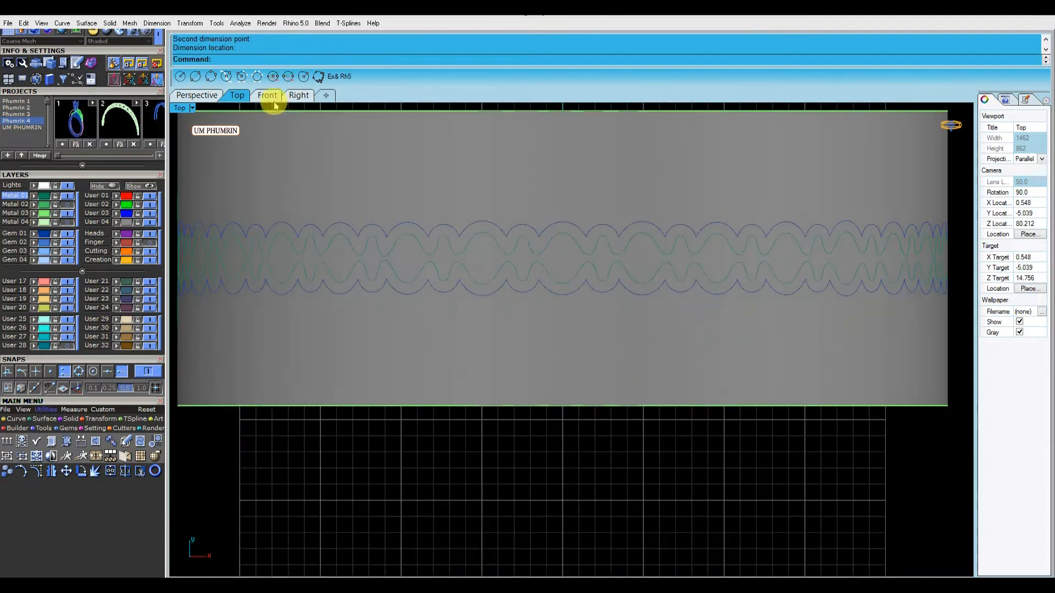
# - Connect one wavy curve to its outer scalloped curve with a line at the far end of the second border
pyautogui.click(197, 95)
pyautogui.moveTo(566, 277)
pyautogui.mouseDown(button='right')
pyautogui.moveTo(543, 184)
pyautogui.moveTo(601, 295)
pyautogui.moveTo(579, 291)
pyautogui.moveTo(593, 311)
pyautogui.moveTo(564, 302)
pyautogui.mouseUp(button='right')
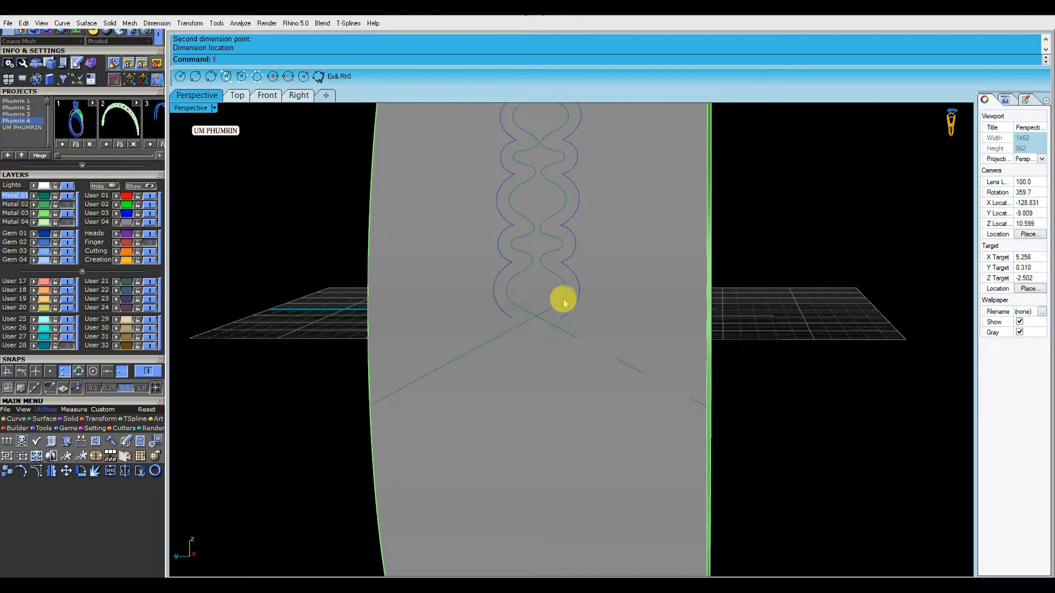
pyautogui.scroll(1, 564, 302)
pyautogui.press('Return')
pyautogui.click(558, 324)
pyautogui.click(558, 307)
# - Split the wavy curve where this far-end line meets it and delete the straight tail
pyautogui.click(558, 306)
pyautogui.write('sp')
pyautogui.press('Return')
pyautogui.click(261, 59)
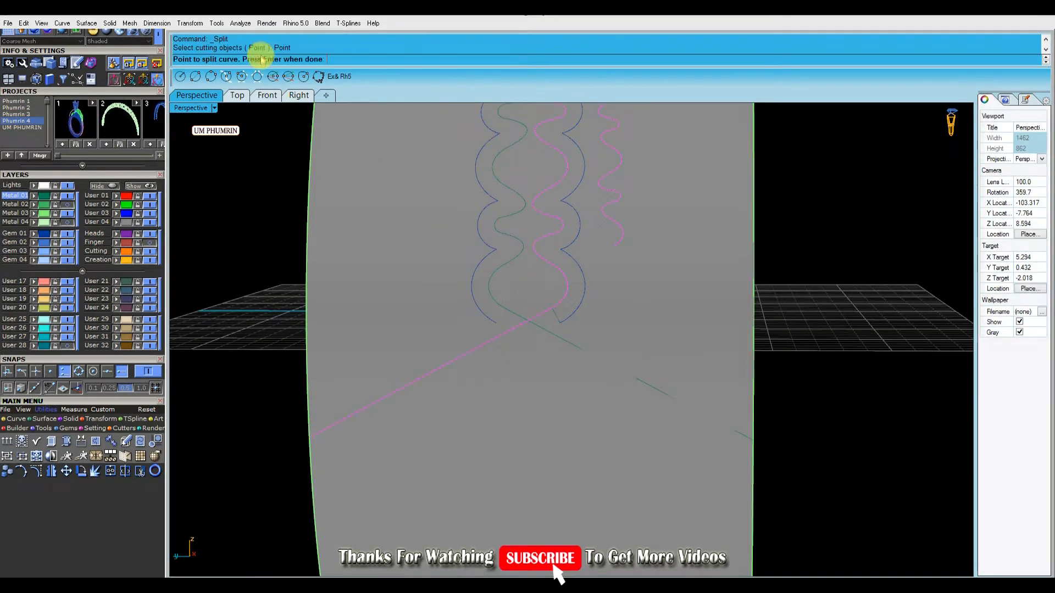
pyautogui.click(550, 315)
pyautogui.press('Delete')
pyautogui.click(545, 317)
pyautogui.click(523, 320)
# - Draw the last connecting line between the remaining wavy curve and its outer scalloped curve
pyautogui.press('Return')
pyautogui.click(504, 321)
pyautogui.click(507, 312)
# - Split the remaining wavy curve at the last connecting line and delete its excess tail
pyautogui.write('ss')
pyautogui.press('Return')
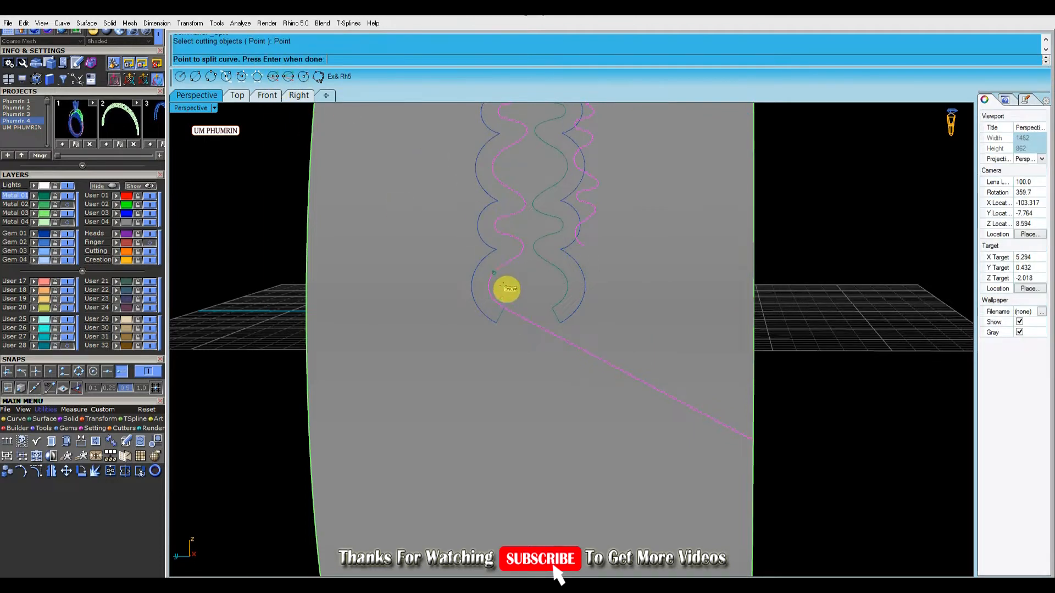
pyautogui.click(507, 304)
pyautogui.press('Return')
pyautogui.click(519, 316)
pyautogui.click(544, 346)
pyautogui.press('Delete')
# - Join the second band's wavy curves, scalloped curves and connecting lines into closed outlines
pyautogui.scroll(-5, 828, 329)
pyautogui.moveTo(829, 330); pyautogui.dragTo(609, 275, button='right')
pyautogui.scroll(2, 632, 309)
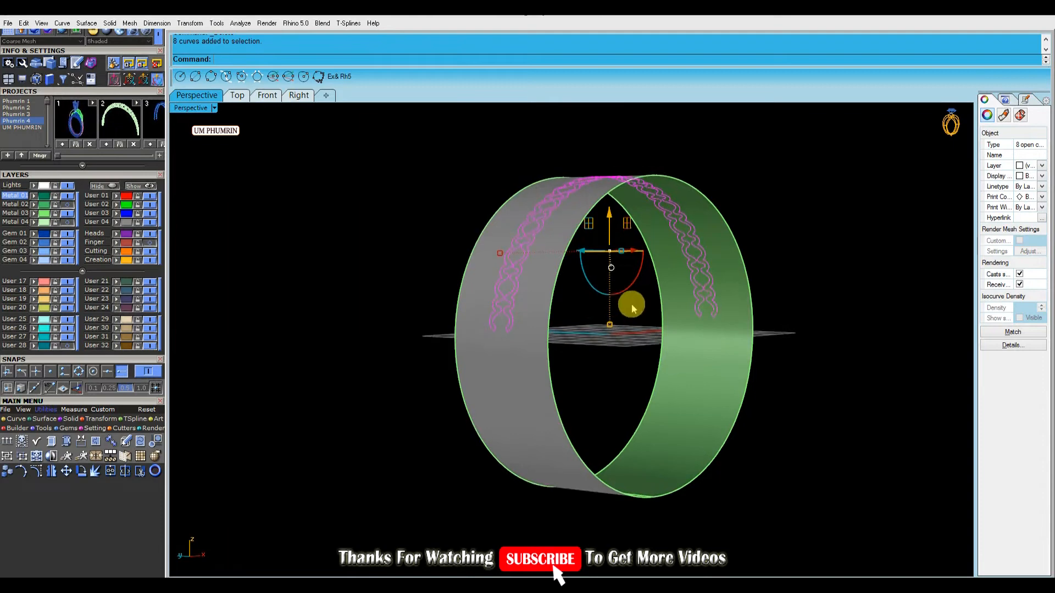
pyautogui.press('Return')
# - Split the second band surface with its closed outlines and delete the surplus band around the interlaced strips
pyautogui.click(530, 322)
pyautogui.moveTo(529, 323); pyautogui.dragTo(556, 314, button='right')
pyautogui.write('Split')
pyautogui.press('Return')
pyautogui.click(556, 314)
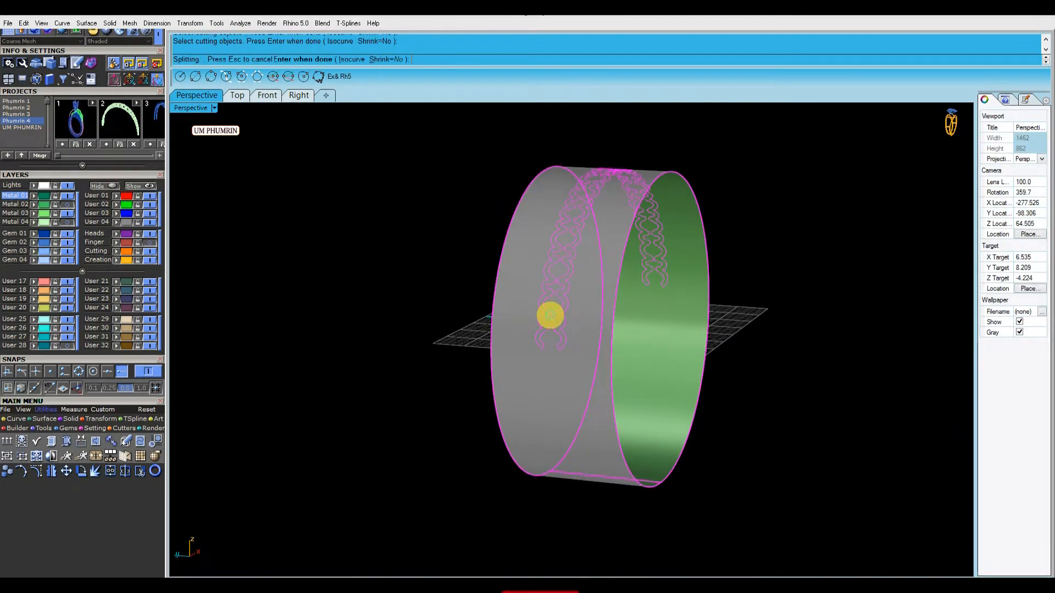
pyautogui.press('Return')
pyautogui.scroll(1, 552, 329)
pyautogui.scroll(2, 552, 357)
pyautogui.press('Delete')
pyautogui.scroll(-5, 633, 393)
pyautogui.moveTo(633, 394); pyautogui.dragTo(701, 423, button='right')
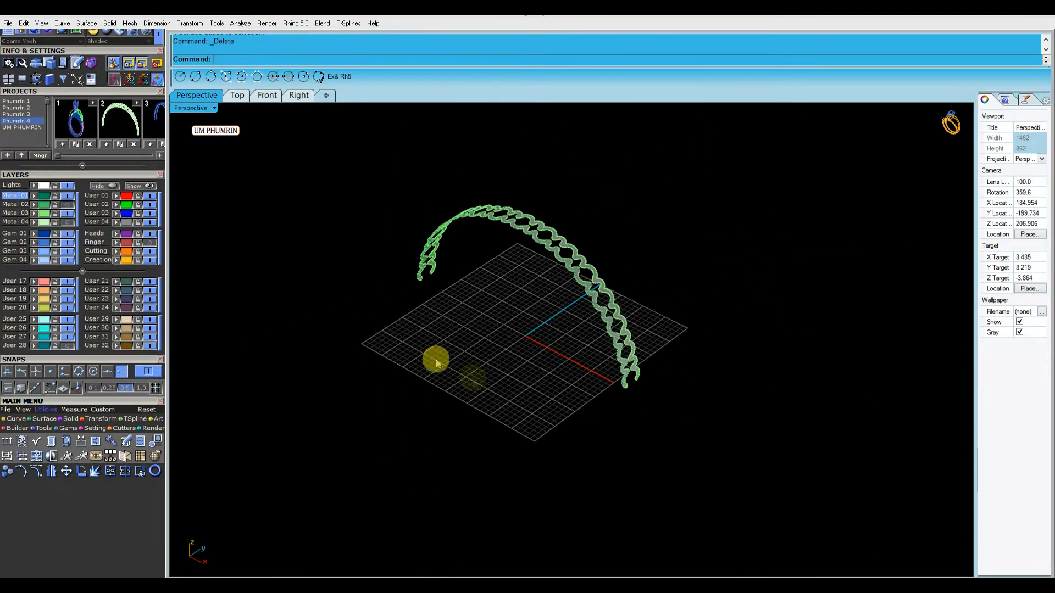
# - Show the hidden strips, select all strips with their outlines, and insert the model from the first project slot
pyautogui.click(144, 186)
pyautogui.moveTo(558, 242); pyautogui.dragTo(624, 299, button='right')
pyautogui.moveTo(823, 467); pyautogui.dragTo(275, 157)
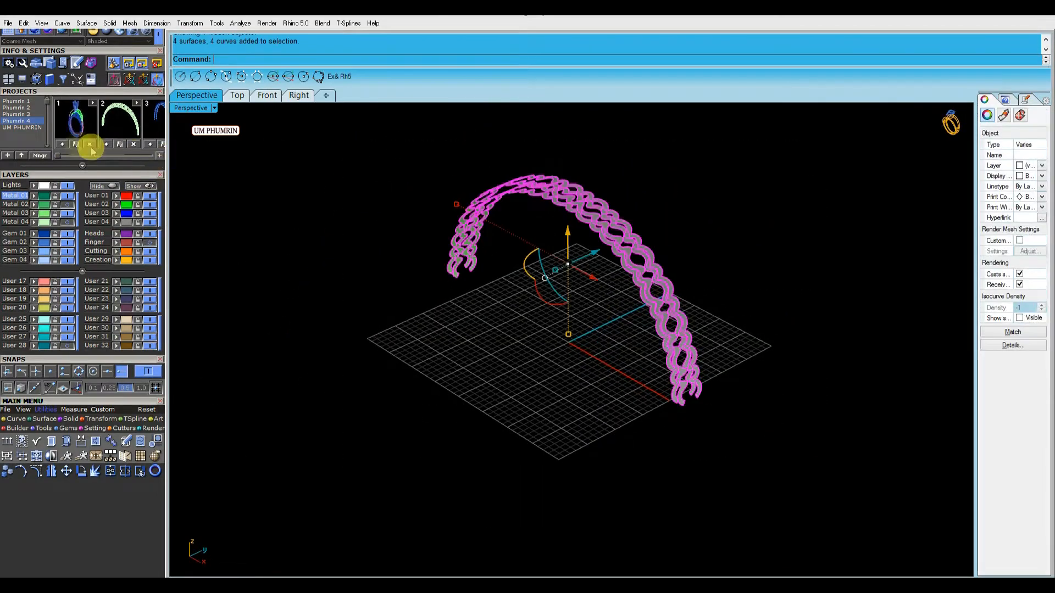
pyautogui.click(62, 144)
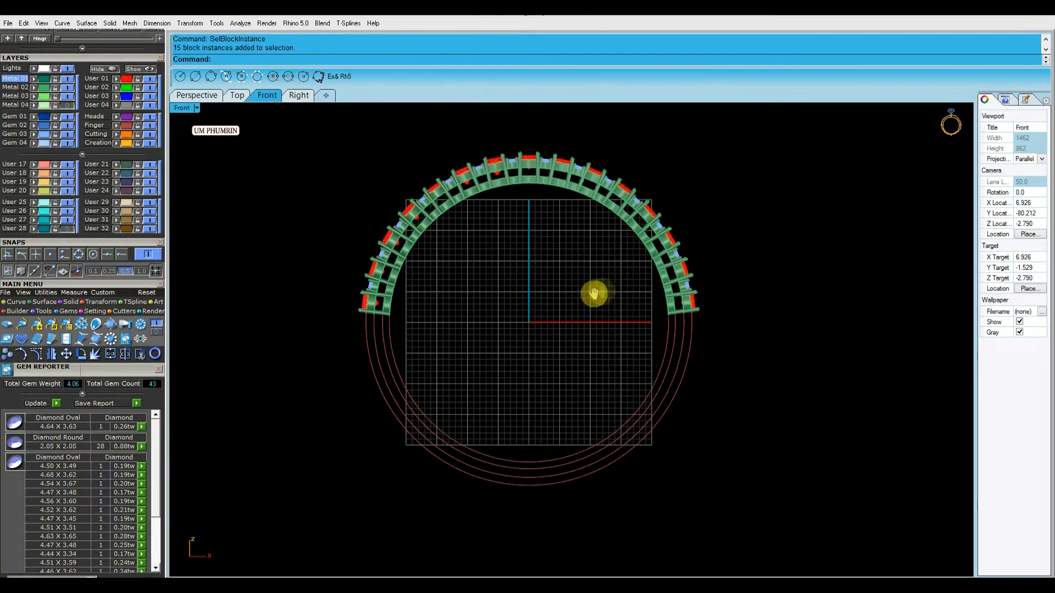
# - Assign the three outer guide circles to the Cutting layer and turn that layer off
pyautogui.moveTo(594, 293); pyautogui.dragTo(608, 291, button='right')
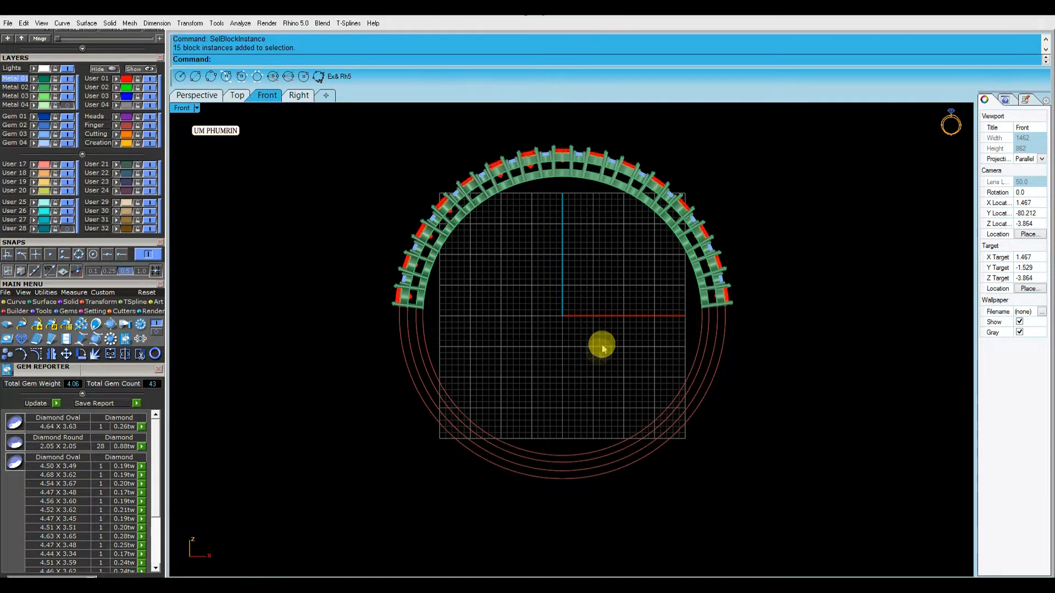
pyautogui.moveTo(612, 513); pyautogui.dragTo(576, 458)
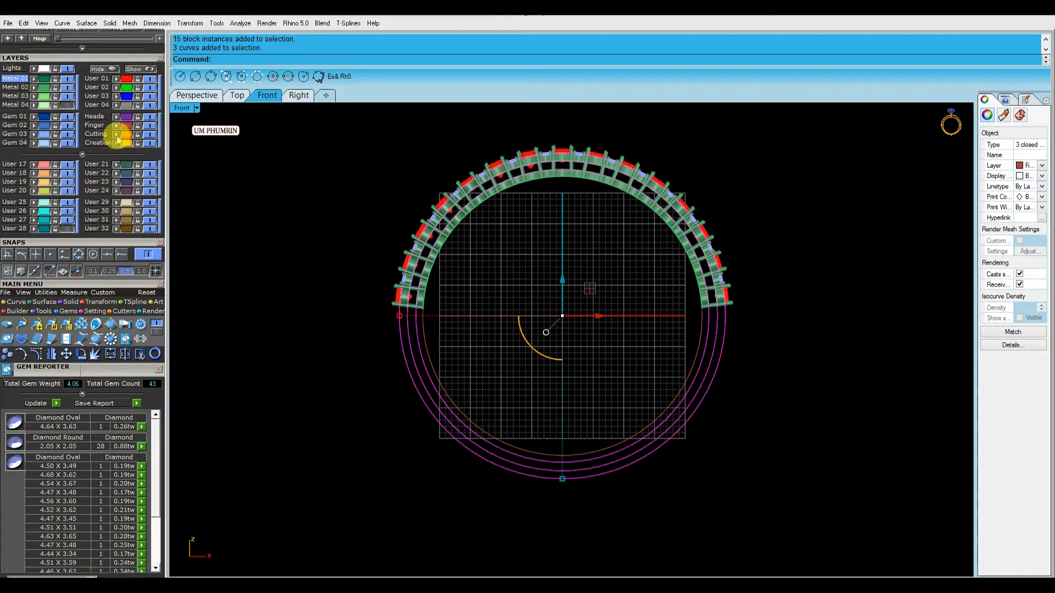
pyautogui.click(149, 133)
pyautogui.scroll(3, 579, 410)
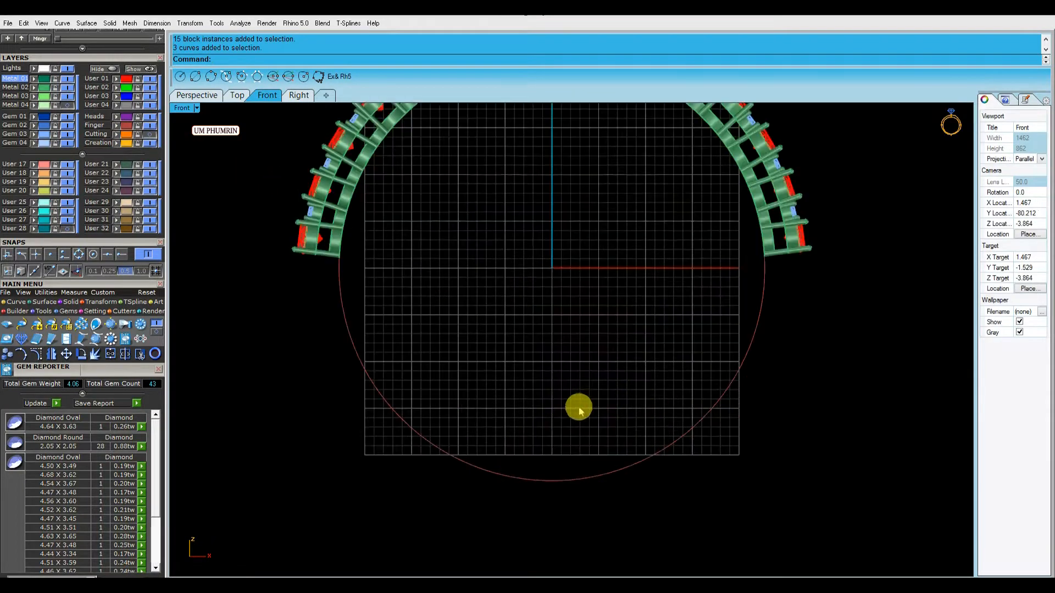
pyautogui.moveTo(579, 409); pyautogui.dragTo(584, 377, button='right')
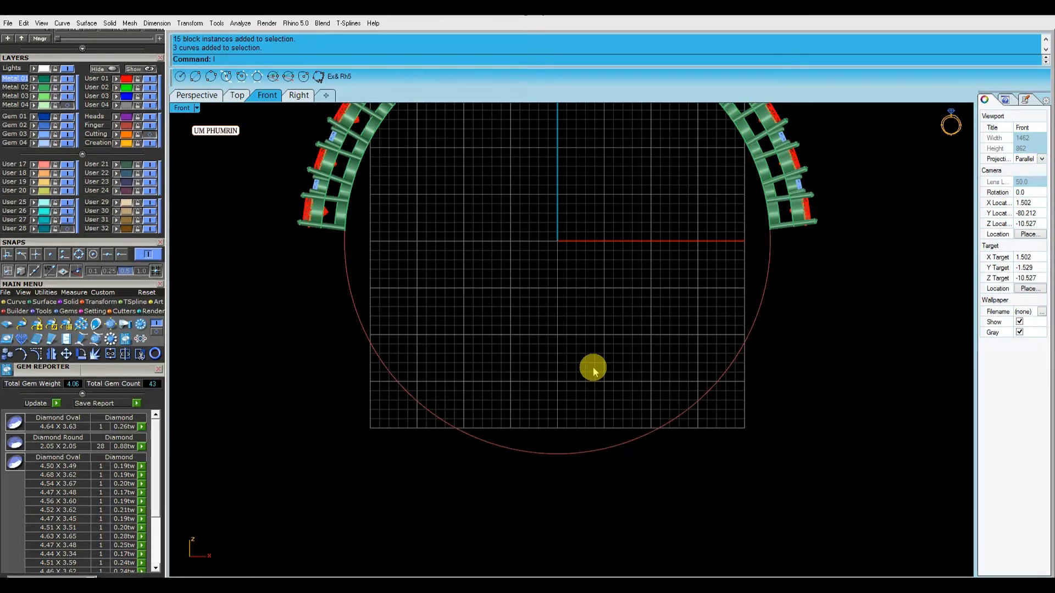
pyautogui.press('Return')
pyautogui.click(158, 368)
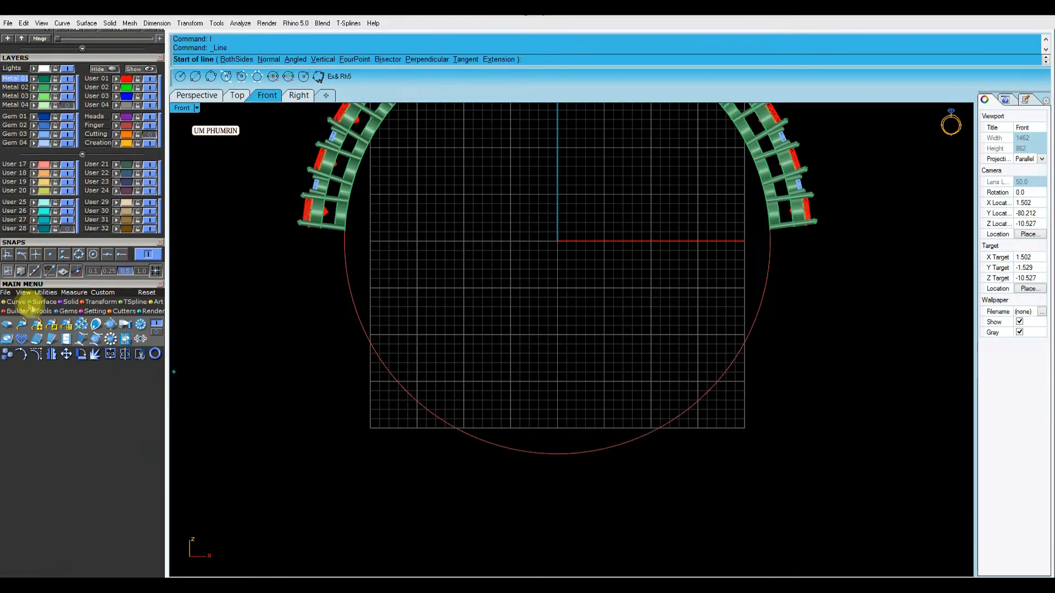
pyautogui.click(557, 454)
pyautogui.moveTo(559, 464); pyautogui.dragTo(552, 396, button='right')
pyautogui.write('2')
pyautogui.press('Return')
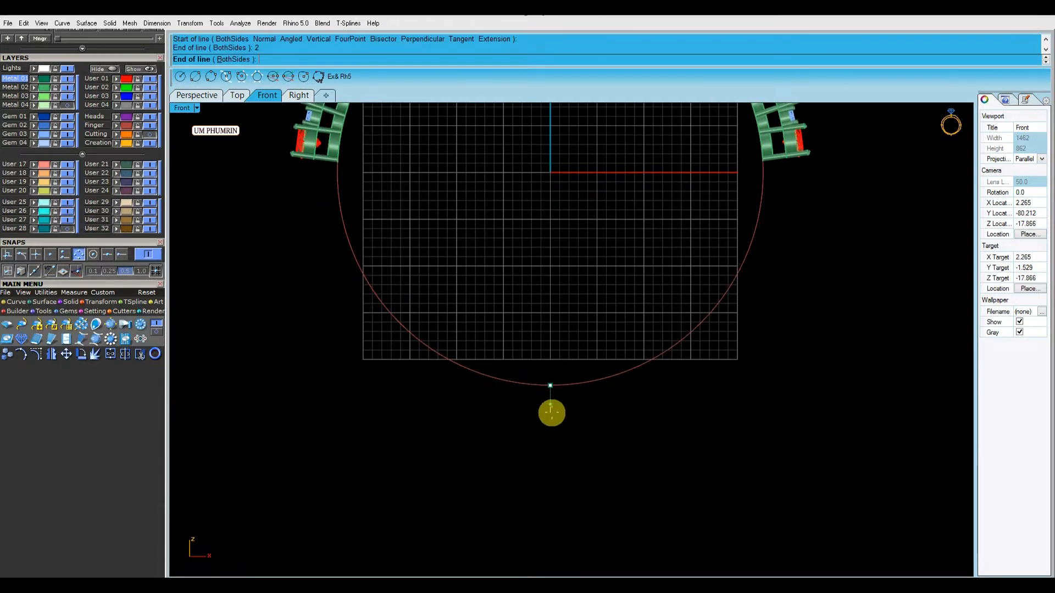
pyautogui.click(554, 409)
pyautogui.moveTo(574, 419); pyautogui.dragTo(533, 396)
pyautogui.press('Delete')
# - Draw a 1.8 mm line straight down from the lowest quadrant point of the inner ring circle
pyautogui.rightClick(553, 408)
pyautogui.click(552, 404)
pyautogui.write('1.8')
pyautogui.press('Return')
pyautogui.click(553, 413)
pyautogui.moveTo(606, 409); pyautogui.dragTo(588, 430, button='right')
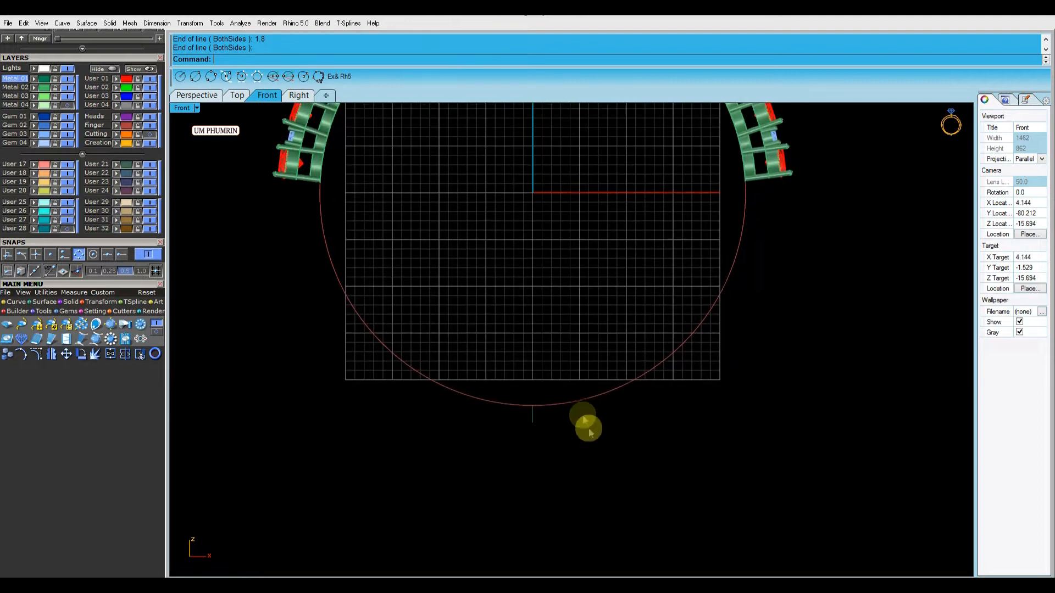
pyautogui.moveTo(623, 360); pyautogui.dragTo(580, 418)
pyautogui.click(601, 345)
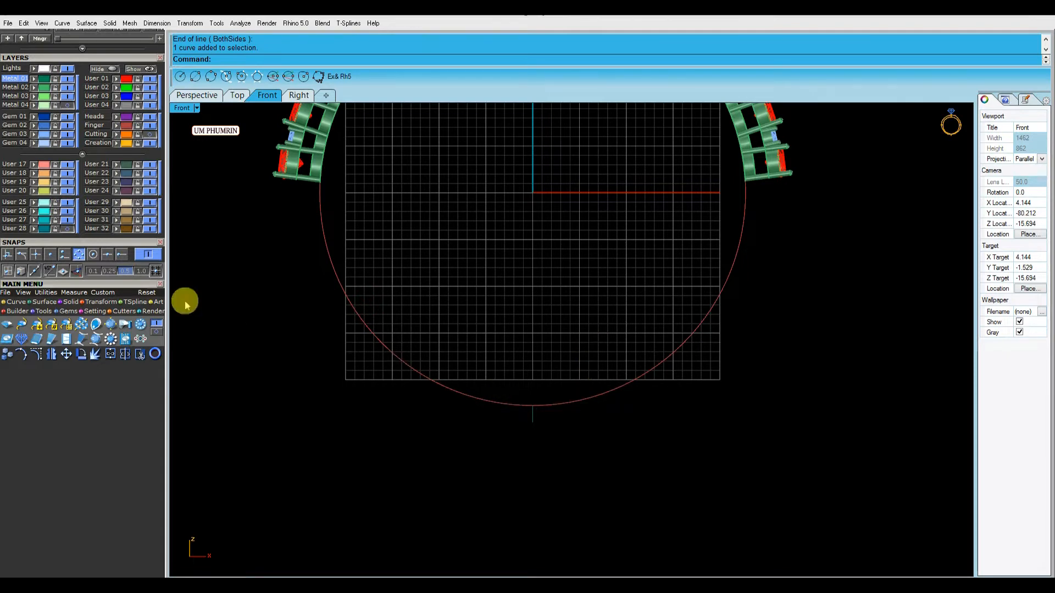
# - Draw an arc from the short line's lower end to the right end of the gem strip, with a horizontal start direction
pyautogui.click(17, 302)
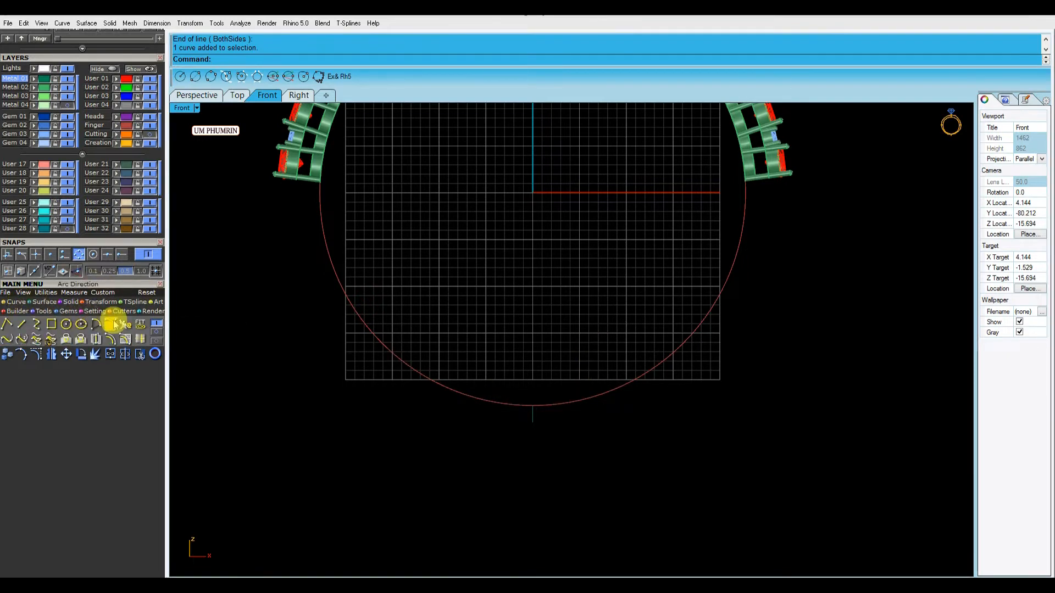
pyautogui.click(113, 321)
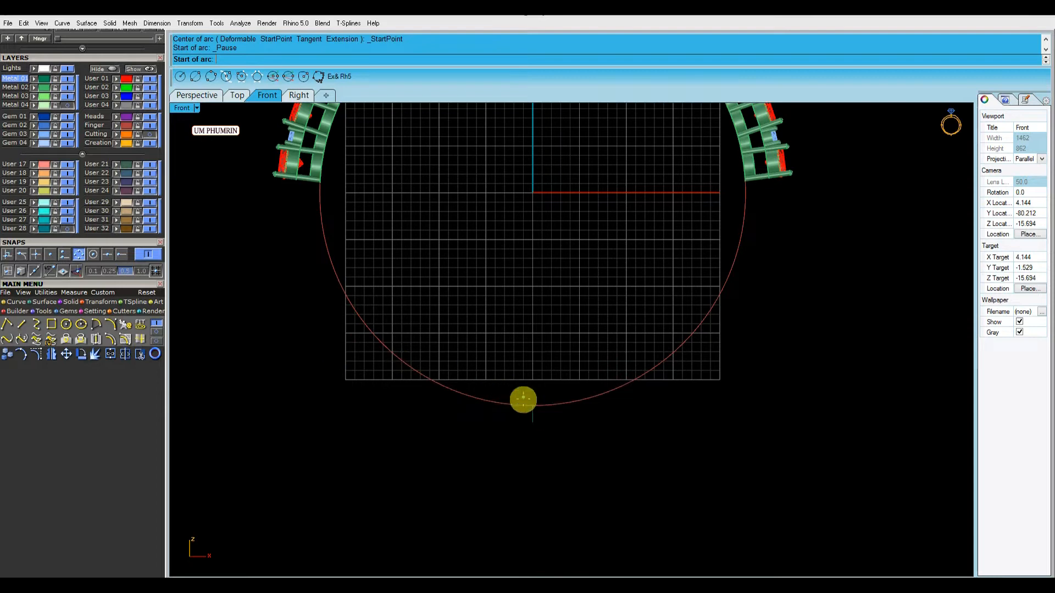
pyautogui.click(122, 254)
pyautogui.click(529, 421)
pyautogui.scroll(2, 777, 184)
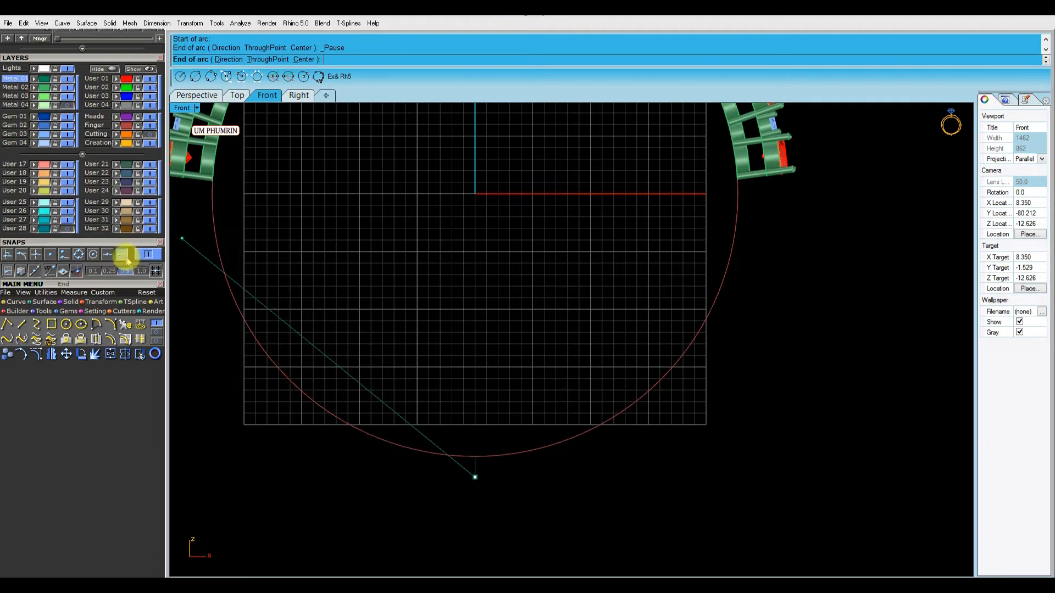
pyautogui.click(781, 172)
pyautogui.click(849, 434)
# - Rebuild the new outer arc as a degree 3 curve, deleting the input curve
pyautogui.scroll(-3, 785, 384)
pyautogui.moveTo(753, 350); pyautogui.dragTo(753, 350)
pyautogui.scroll(3, 753, 350)
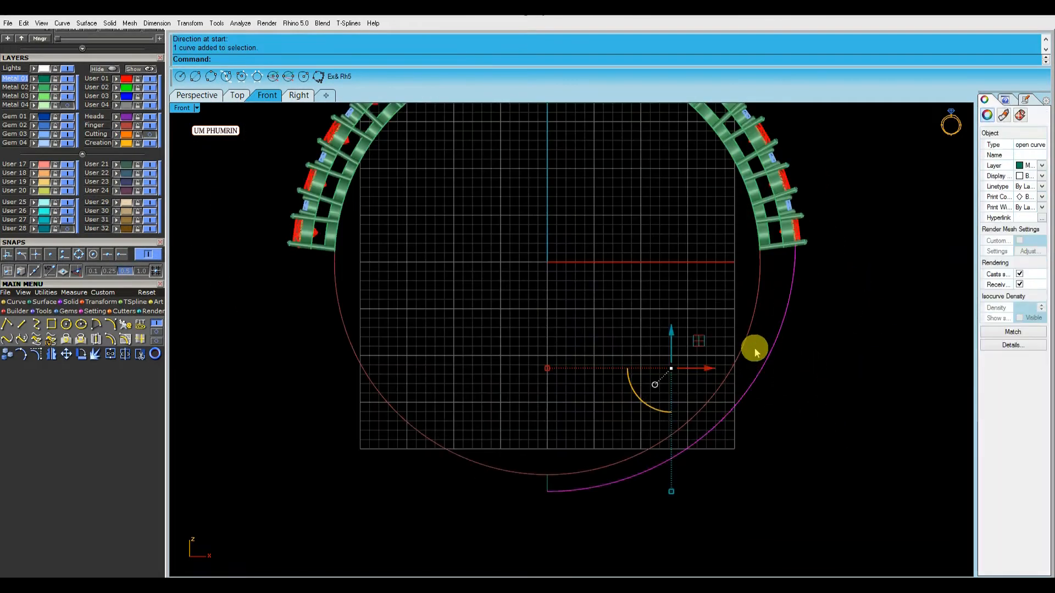
pyautogui.write('rb')
pyautogui.press('Return')
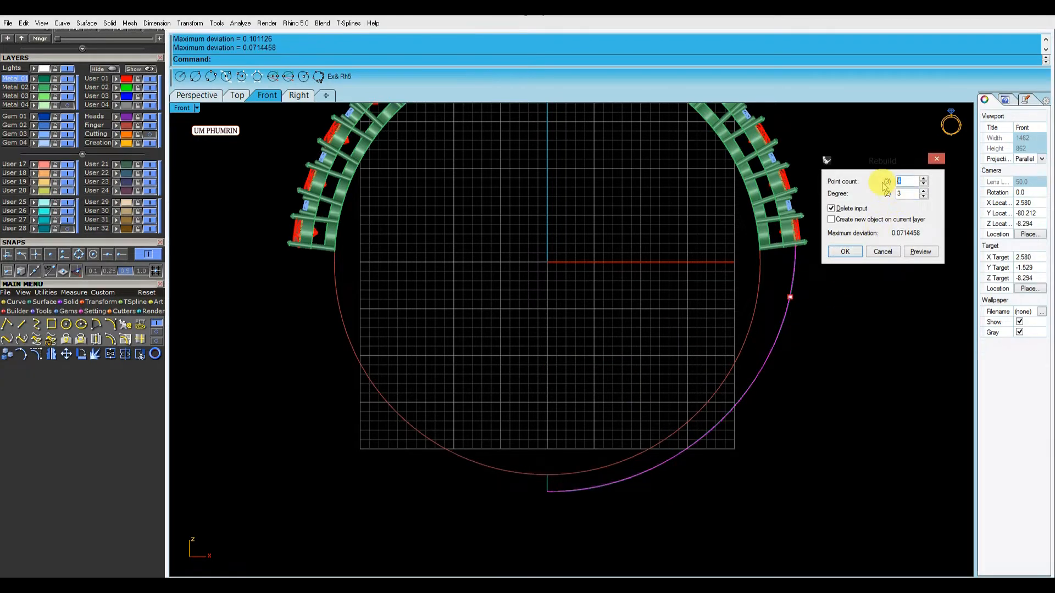
pyautogui.click(845, 252)
# - Mirror the rebuilt arc across the Y axis to form the opposite half of the shank outline
pyautogui.scroll(-3, 842, 275)
pyautogui.write('mi')
pyautogui.press('Return')
pyautogui.write('y')
pyautogui.press('Return')
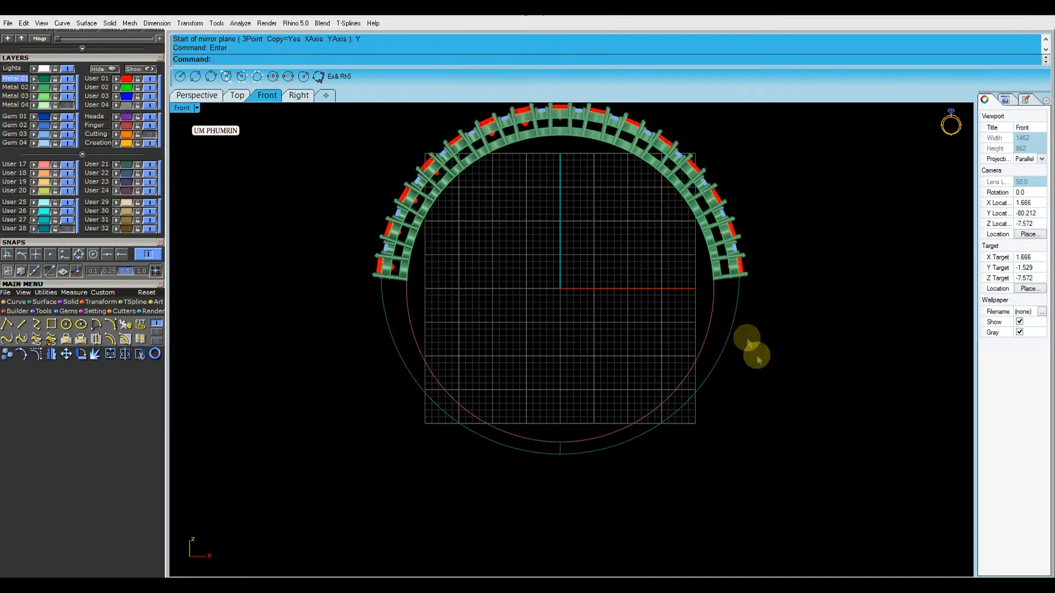
# - Show the right arc's control points and reposition the one just below the gem strip
pyautogui.click(728, 325)
pyautogui.scroll(3, 725, 325)
pyautogui.scroll(3, 735, 305)
pyautogui.scroll(-3, 732, 291)
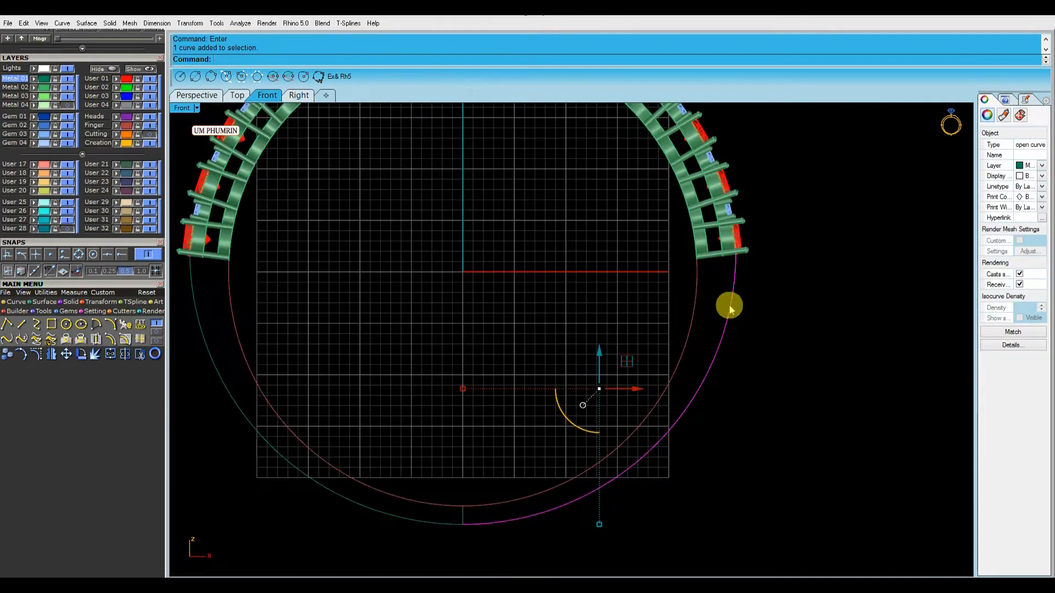
pyautogui.click(39, 356)
pyautogui.scroll(4, 725, 282)
pyautogui.click(739, 251)
pyautogui.moveTo(761, 250); pyautogui.dragTo(723, 216)
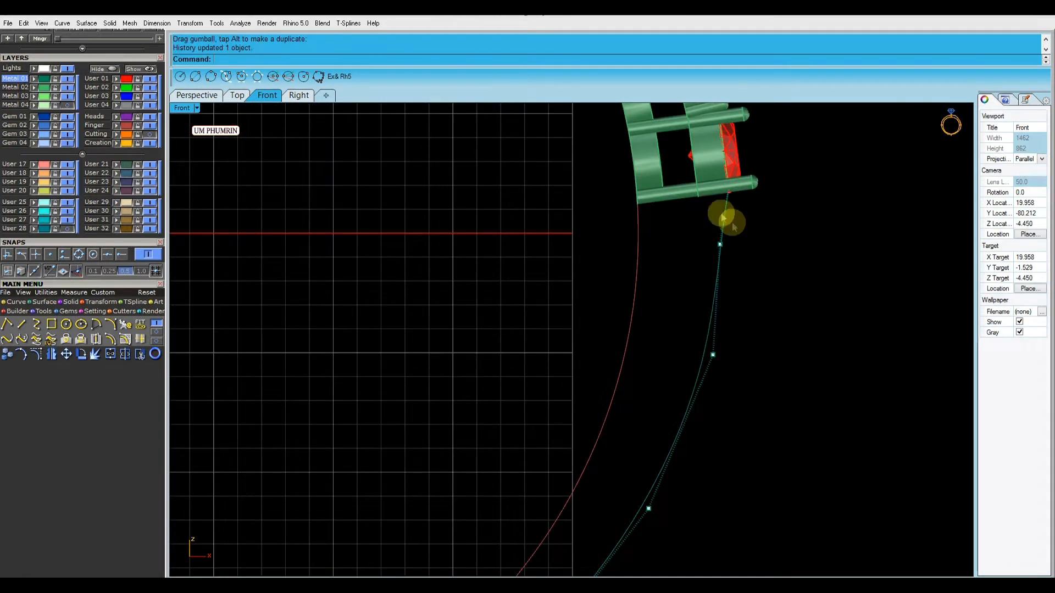
# - Move the right arc's second control point below the gem strip slightly inward
pyautogui.scroll(2, 747, 194)
pyautogui.scroll(-3, 777, 282)
pyautogui.moveTo(667, 306); pyautogui.dragTo(776, 363)
pyautogui.moveTo(768, 314); pyautogui.dragTo(762, 315)
pyautogui.click(782, 331)
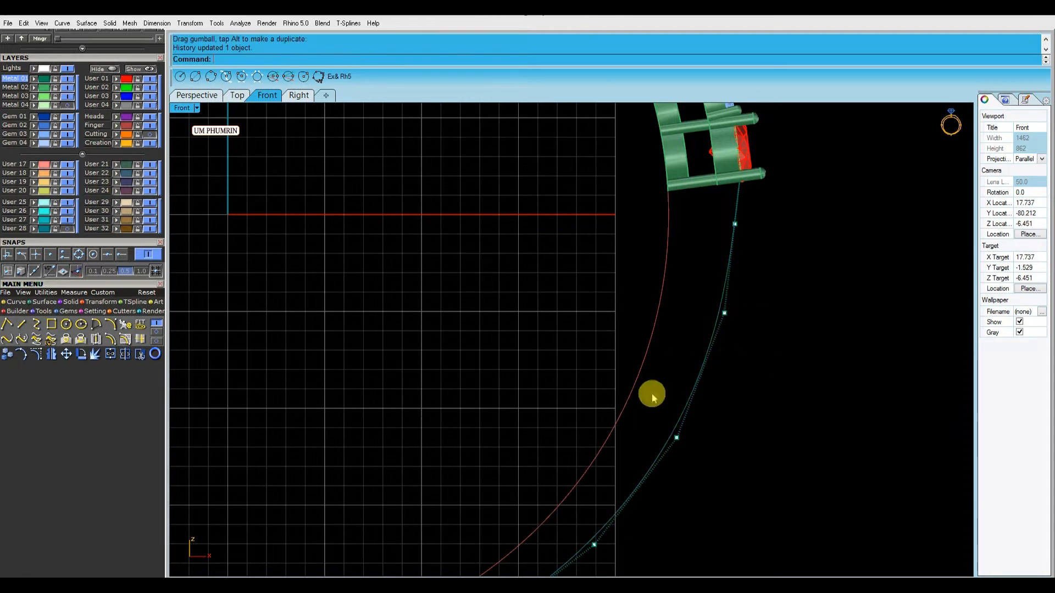
# - Nudge the third and fourth control points below the gem strip inward, toward the inner circle
pyautogui.moveTo(654, 393); pyautogui.dragTo(735, 455)
pyautogui.moveTo(735, 444); pyautogui.dragTo(734, 377, button='right')
pyautogui.press('Left')
pyautogui.press('Left')
pyautogui.press('Left')
pyautogui.scroll(-6, 739, 382)
pyautogui.moveTo(720, 303); pyautogui.dragTo(763, 311)
pyautogui.moveTo(691, 361); pyautogui.dragTo(754, 416)
pyautogui.press('Left')
pyautogui.press('Left')
pyautogui.press('Left')
pyautogui.press('Left')
pyautogui.moveTo(648, 424); pyautogui.dragTo(702, 460)
pyautogui.press('Left')
pyautogui.press('Left')
pyautogui.press('Left')
pyautogui.press('Left')
pyautogui.press('Left')
# - Nudge the fifth, fourth and third control points of the right arc inward, working up from the bottom
pyautogui.click(692, 465)
pyautogui.moveTo(584, 463); pyautogui.dragTo(621, 489)
pyautogui.press('Escape')
pyautogui.click(579, 431)
pyautogui.moveTo(578, 431); pyautogui.dragTo(659, 495)
pyautogui.moveTo(741, 460); pyautogui.dragTo(726, 416, button='right')
pyautogui.press('Left')
pyautogui.press('Left')
pyautogui.press('Left')
pyautogui.moveTo(617, 367); pyautogui.dragTo(698, 412)
pyautogui.press('Left')
pyautogui.moveTo(614, 308); pyautogui.dragTo(749, 370)
pyautogui.press('Left')
pyautogui.moveTo(626, 248); pyautogui.dragTo(770, 293)
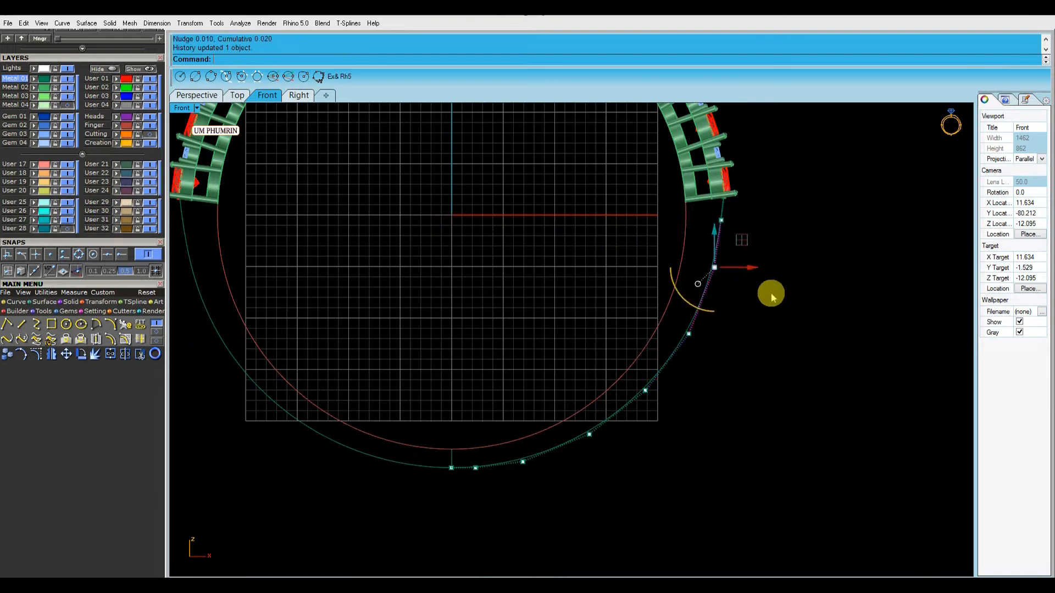
# - Smooth the middle of the right arc by nudging its third, fourth and fifth control points further inward
pyautogui.moveTo(628, 278); pyautogui.dragTo(735, 351)
pyautogui.press('Left')
pyautogui.press('Left')
pyautogui.press('Left')
pyautogui.press('Left')
pyautogui.moveTo(614, 342); pyautogui.dragTo(675, 422)
pyautogui.moveTo(623, 298); pyautogui.dragTo(768, 378)
pyautogui.press('Left')
pyautogui.press('Left')
pyautogui.moveTo(620, 351); pyautogui.dragTo(690, 415)
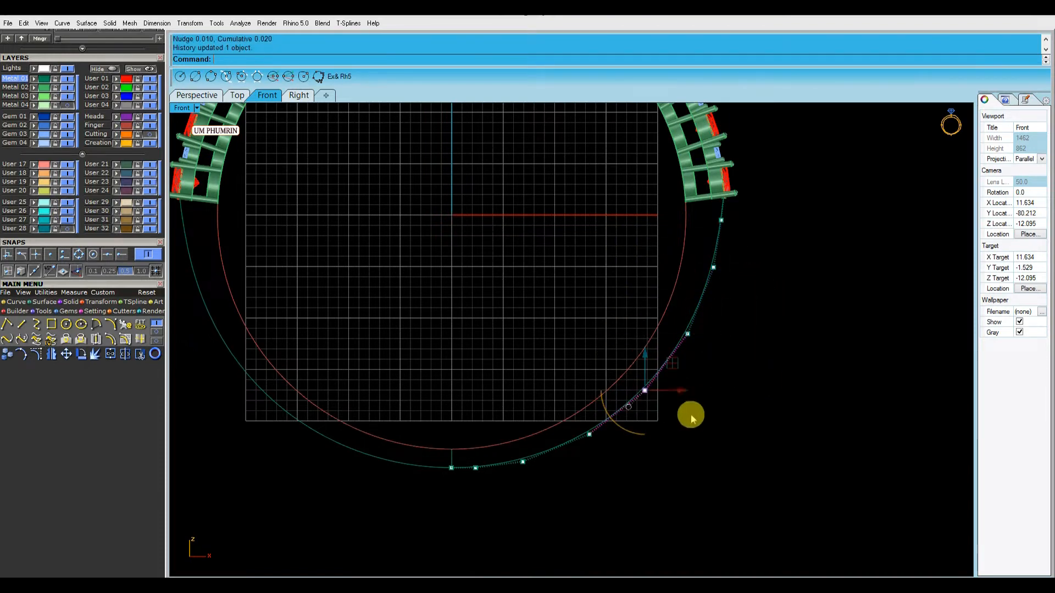
pyautogui.moveTo(562, 380); pyautogui.dragTo(659, 459)
pyautogui.press('Left')
pyautogui.press('Left')
pyautogui.moveTo(578, 351); pyautogui.dragTo(665, 412)
pyautogui.press('Left')
pyautogui.press('Left')
pyautogui.moveTo(641, 325); pyautogui.dragTo(734, 362)
# - Nudge the second control point below the gem strip inward by 0.06 and inspect the curve's junction with the strip
pyautogui.moveTo(672, 254); pyautogui.dragTo(746, 303)
pyautogui.press('Left')
pyautogui.press('Left')
pyautogui.press('Left')
pyautogui.press('Left')
pyautogui.press('Left')
pyautogui.press('Left')
pyautogui.press('Left')
pyautogui.press('Left')
pyautogui.press('Left')
pyautogui.moveTo(739, 261); pyautogui.dragTo(744, 332, button='right')
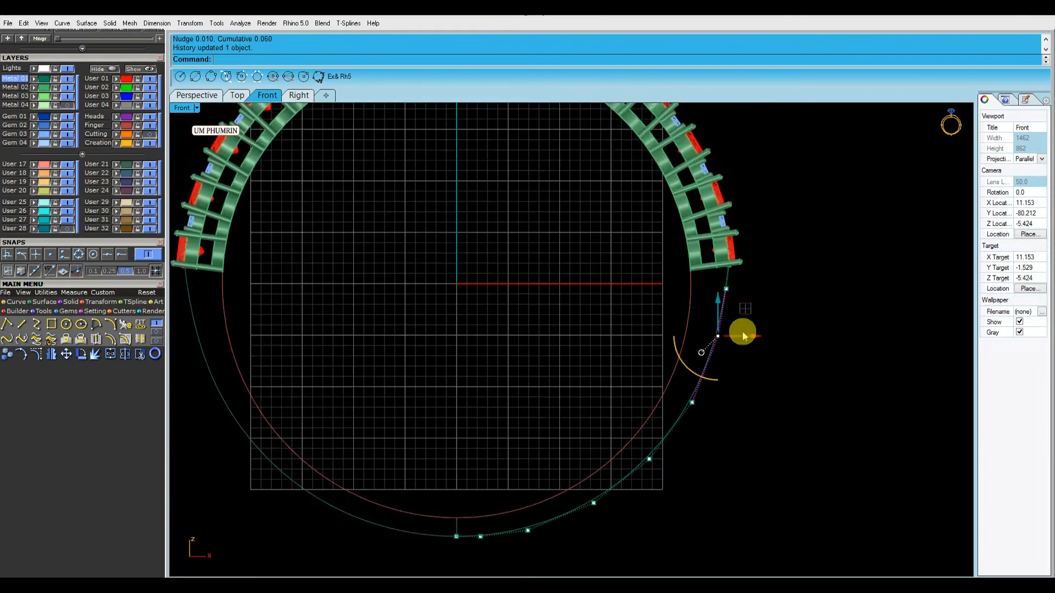
pyautogui.scroll(4, 742, 338)
pyautogui.scroll(6, 739, 275)
pyautogui.moveTo(685, 244); pyautogui.dragTo(731, 271)
pyautogui.click(762, 309)
pyautogui.scroll(-4, 760, 311)
# - Nudge the second control point below the gem strip inward by another 0.18
pyautogui.moveTo(652, 364); pyautogui.dragTo(806, 408)
pyautogui.press('Left')
pyautogui.press('Left')
pyautogui.press('Left')
pyautogui.press('Left')
pyautogui.press('Left')
pyautogui.press('Left')
pyautogui.press('Left')
pyautogui.press('Left')
pyautogui.press('Left')
pyautogui.press('Left')
pyautogui.press('Left')
pyautogui.press('Left')
pyautogui.press('Left')
pyautogui.press('Left')
pyautogui.press('Left')
pyautogui.press('Left')
pyautogui.press('Left')
pyautogui.press('Left')
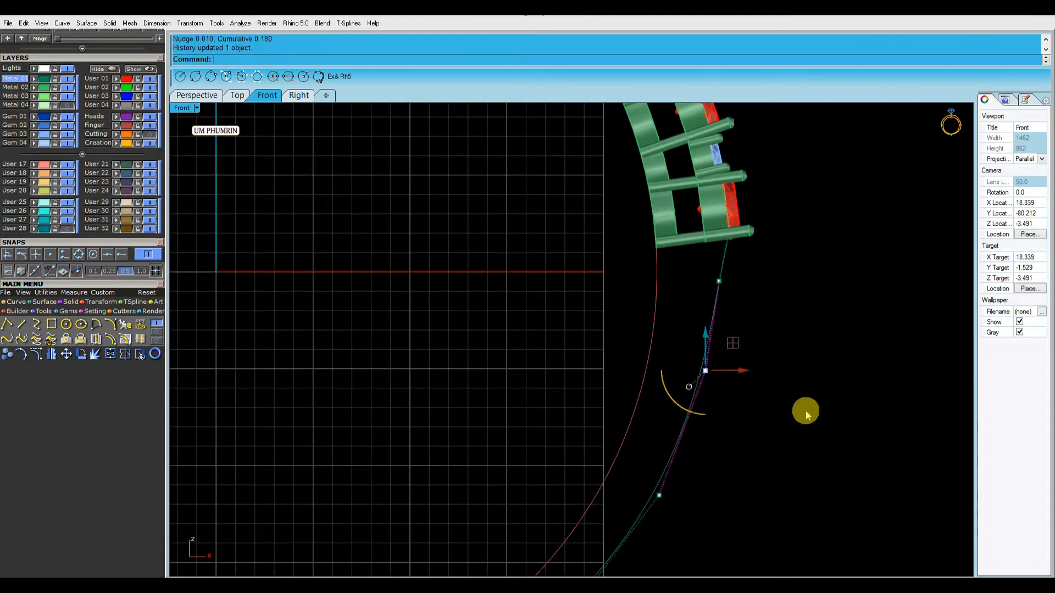
# - Nudge the second control point below the gem strip on the right arc slightly further inward
pyautogui.click(805, 410)
pyautogui.scroll(-6, 792, 363)
pyautogui.scroll(5, 761, 343)
pyautogui.moveTo(730, 302); pyautogui.dragTo(772, 326)
pyautogui.moveTo(628, 361); pyautogui.dragTo(836, 438)
pyautogui.press('Left')
pyautogui.press('Left')
pyautogui.press('Left')
# - Nudge the third control point below the gem strip inward to follow the smoothed arc
pyautogui.moveTo(818, 435); pyautogui.dragTo(804, 329, button='right')
pyautogui.moveTo(668, 379); pyautogui.dragTo(804, 453)
pyautogui.press('Left')
pyautogui.press('Left')
pyautogui.press('Left')
pyautogui.press('Left')
# - Nudge the fourth control point below the gem strip inward, and shift the third one further inward
pyautogui.moveTo(714, 470); pyautogui.dragTo(795, 391, button='right')
pyautogui.moveTo(581, 360); pyautogui.dragTo(795, 484)
pyautogui.press('Left')
pyautogui.press('Left')
pyautogui.press('Left')
pyautogui.moveTo(680, 315); pyautogui.dragTo(889, 416)
pyautogui.press('Left')
pyautogui.press('Left')
pyautogui.press('Left')
pyautogui.press('Left')
# - Nudge the second control point below the gem strip inward again and clear the point selection
pyautogui.moveTo(879, 415); pyautogui.dragTo(850, 510, button='right')
pyautogui.moveTo(668, 279); pyautogui.dragTo(891, 374)
pyautogui.press('Left')
pyautogui.press('Left')
pyautogui.press('Left')
pyautogui.press('Left')
pyautogui.click(876, 376)
# - Rebuild the right shank arc to even out its control points
pyautogui.scroll(-8, 875, 376)
pyautogui.moveTo(875, 383); pyautogui.dragTo(843, 341, button='right')
pyautogui.moveTo(789, 331); pyautogui.dragTo(789, 329)
pyautogui.press('Return')
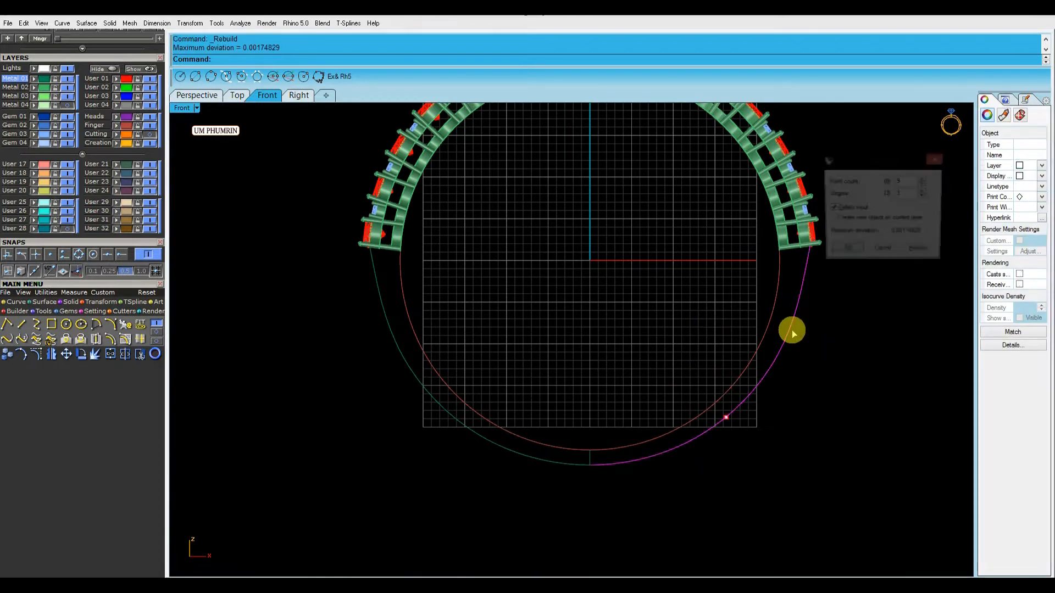
pyautogui.press('Return')
# - Delete the short vertical guide line between the inner circle and the outer curve at the ring's bottom
pyautogui.scroll(-3, 825, 355)
pyautogui.scroll(-1, 830, 374)
pyautogui.moveTo(628, 392); pyautogui.dragTo(737, 468)
pyautogui.press('Delete')
# - Show the rebuilt right arc's control points and reposition its upper end point on the gem strip's last bar
pyautogui.moveTo(807, 423); pyautogui.dragTo(737, 431, button='right')
pyautogui.click(719, 362)
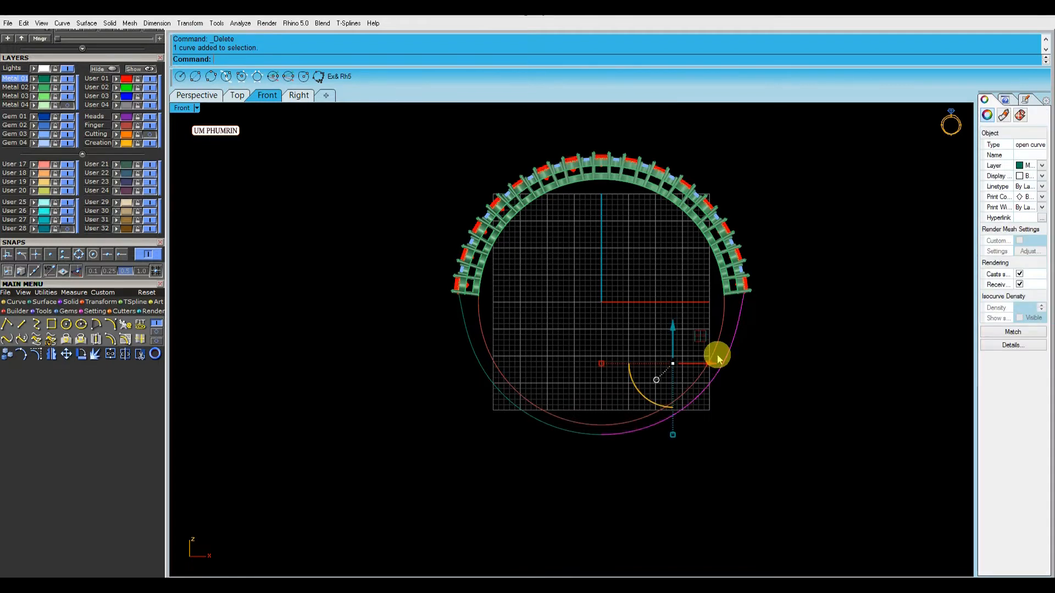
pyautogui.click(37, 354)
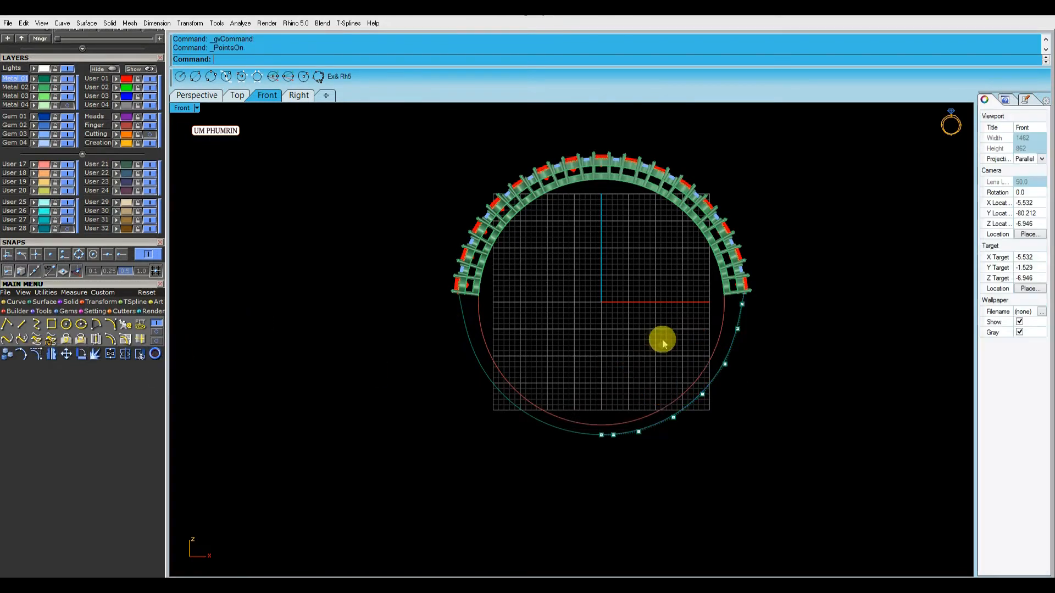
pyautogui.scroll(12, 751, 303)
pyautogui.moveTo(509, 236); pyautogui.dragTo(815, 325)
pyautogui.scroll(6, 720, 264)
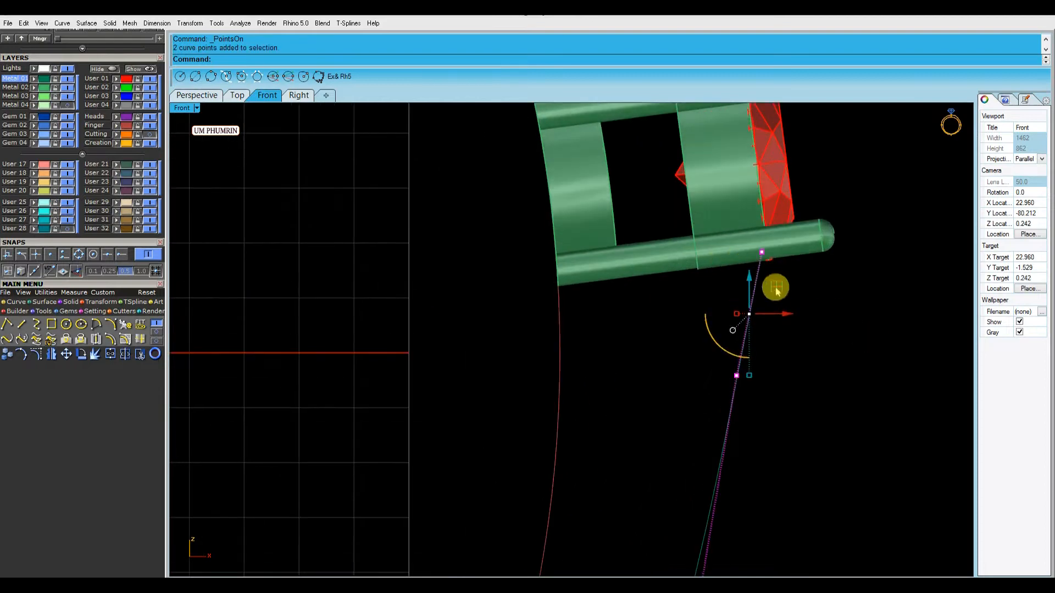
pyautogui.moveTo(634, 230); pyautogui.dragTo(787, 235)
pyautogui.scroll(4, 782, 240)
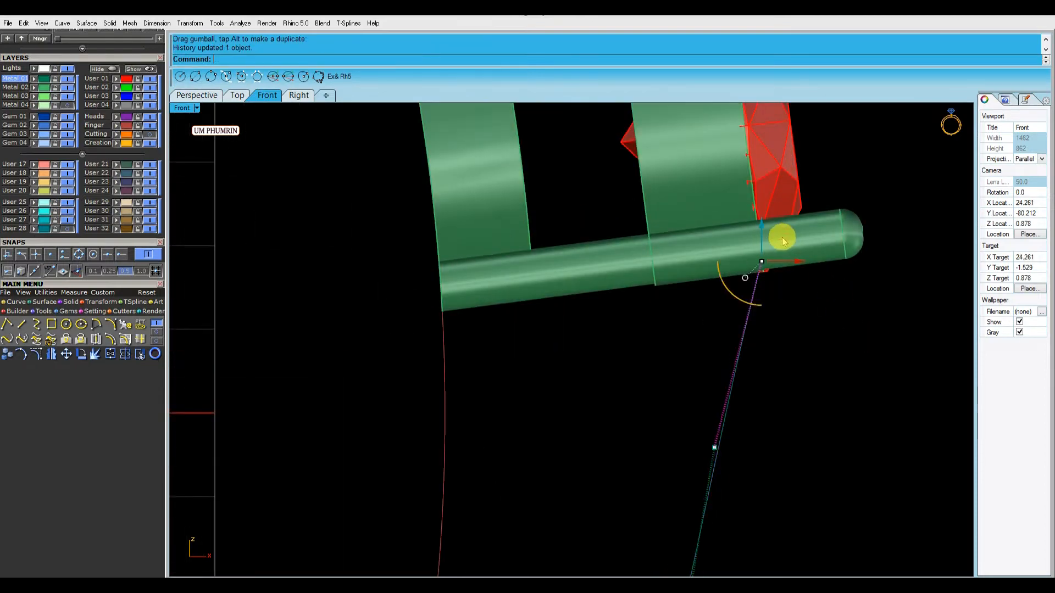
# - Move the first control point below the gem strip up toward the strip, and shift the second slightly inward
pyautogui.scroll(-6, 729, 210)
pyautogui.moveTo(689, 311); pyautogui.dragTo(775, 360)
pyautogui.moveTo(751, 310); pyautogui.dragTo(751, 289)
pyautogui.scroll(-8, 756, 314)
pyautogui.moveTo(767, 347); pyautogui.dragTo(758, 313, button='right')
pyautogui.moveTo(708, 360); pyautogui.dragTo(748, 392)
pyautogui.moveTo(752, 357); pyautogui.dragTo(749, 357)
pyautogui.click(779, 363)
# - Nudge the third control point below the gem strip inward by 0.06
pyautogui.scroll(-4, 780, 365)
pyautogui.moveTo(779, 365); pyautogui.dragTo(767, 330, button='right')
pyautogui.moveTo(611, 372); pyautogui.dragTo(736, 451)
pyautogui.moveTo(790, 429); pyautogui.dragTo(762, 388, button='right')
pyautogui.hotkey('alt', 'Left')
pyautogui.hotkey('alt', 'Left')
pyautogui.hotkey('alt', 'Left')
pyautogui.hotkey('alt', 'Left')
pyautogui.hotkey('alt', 'Left')
pyautogui.hotkey('alt', 'Left')
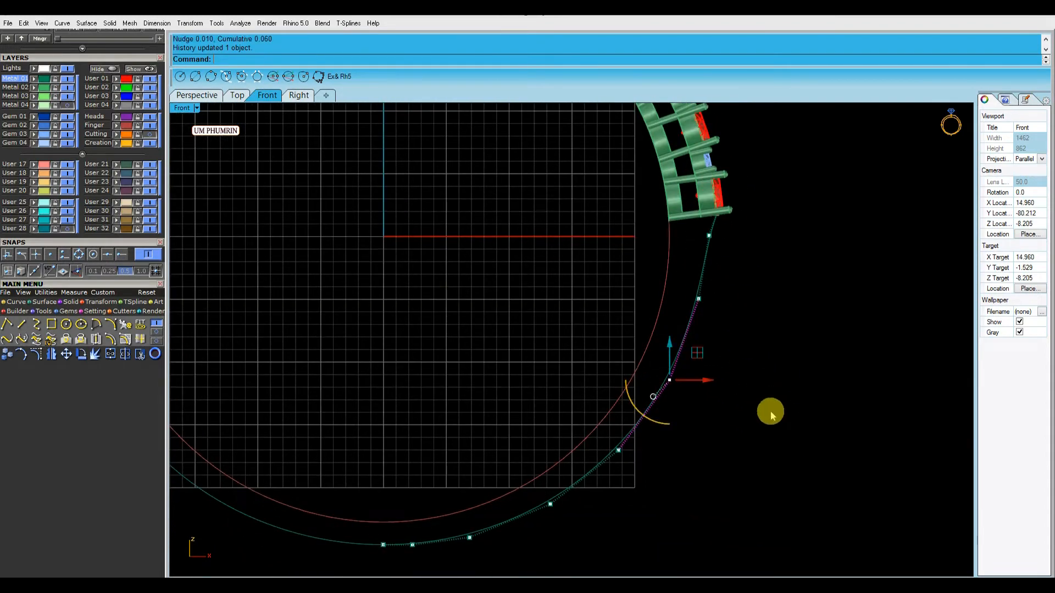
# - Nudge the second control point below the gem strip inward, and the third by another 0.01
pyautogui.moveTo(607, 284); pyautogui.dragTo(769, 340)
pyautogui.hotkey('alt', 'Left')
pyautogui.hotkey('alt', 'Left')
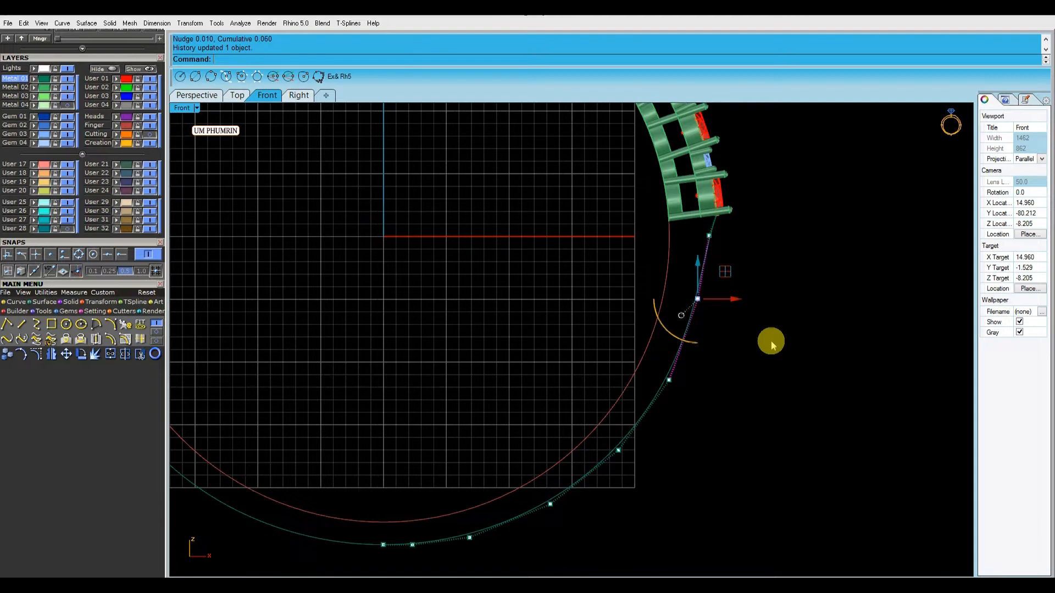
pyautogui.moveTo(583, 336); pyautogui.dragTo(770, 410)
pyautogui.hotkey('alt', 'Left')
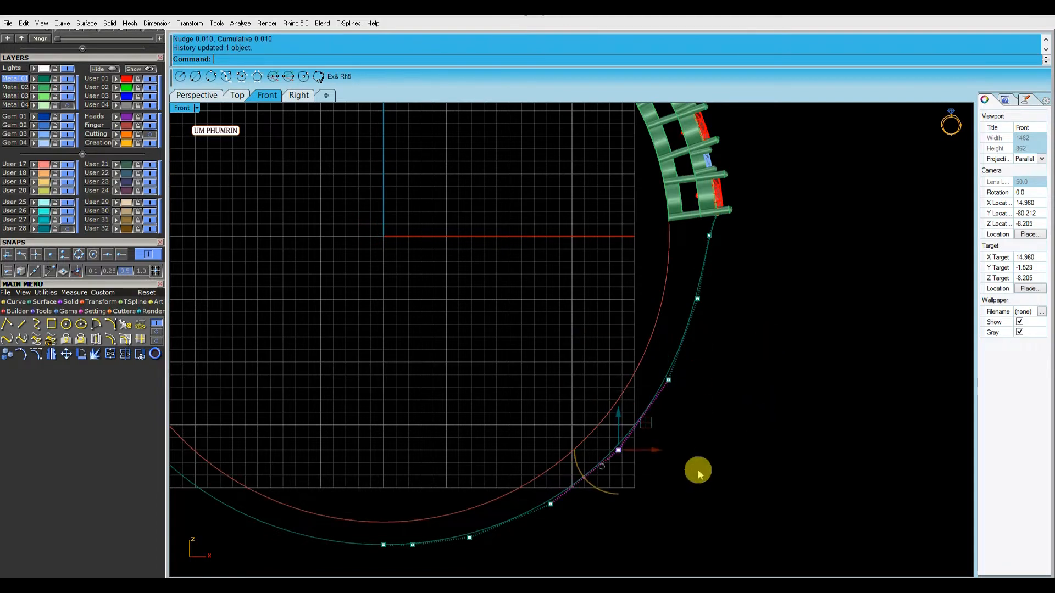
# - Nudge the fourth control point below the gem strip inward, and the third inward by 0.01
pyautogui.hotkey('alt', 'Left')
pyautogui.hotkey('alt', 'Left')
pyautogui.moveTo(697, 471); pyautogui.dragTo(727, 422, button='right')
pyautogui.moveTo(532, 401); pyautogui.dragTo(632, 489)
pyautogui.moveTo(584, 361); pyautogui.dragTo(688, 433)
pyautogui.moveTo(641, 331); pyautogui.dragTo(754, 384)
pyautogui.moveTo(636, 310); pyautogui.dragTo(634, 367, button='right')
pyautogui.moveTo(634, 366); pyautogui.dragTo(766, 421)
pyautogui.hotkey('alt', 'Left')
# - Nudge the second and third control points below the gem strip slightly inward
pyautogui.moveTo(632, 272); pyautogui.dragTo(794, 347)
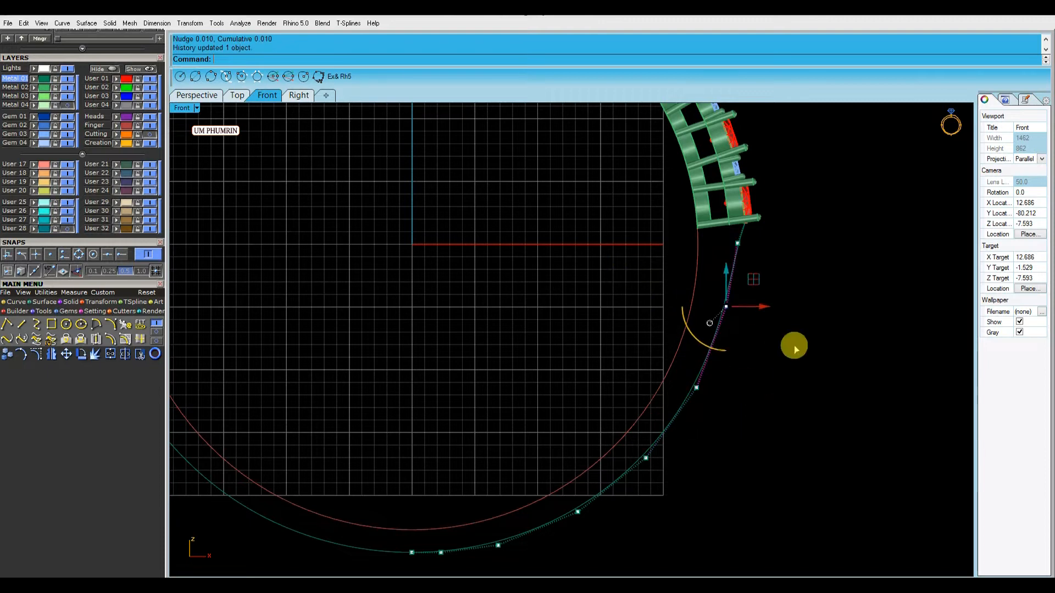
pyautogui.hotkey('alt', 'Left')
pyautogui.hotkey('alt', 'Left')
pyautogui.moveTo(775, 350); pyautogui.dragTo(778, 305, button='right')
pyautogui.moveTo(632, 305); pyautogui.dragTo(788, 408)
pyautogui.hotkey('alt', 'Left')
pyautogui.hotkey('alt', 'Left')
# - Nudge the fourth and fifth control points below the gem strip slightly inward
pyautogui.moveTo(600, 370); pyautogui.dragTo(699, 449)
pyautogui.moveTo(716, 428); pyautogui.dragTo(730, 403, button='right')
pyautogui.hotkey('alt', 'Left')
pyautogui.moveTo(567, 392); pyautogui.dragTo(649, 477)
pyautogui.hotkey('alt', 'Left')
pyautogui.hotkey('alt', 'Left')
# - Nudge the fourth control point inward and the third by 0.02, finishing with the arc's control points hidden
pyautogui.moveTo(600, 353); pyautogui.dragTo(720, 437)
pyautogui.hotkey('alt', 'Left')
pyautogui.moveTo(608, 272); pyautogui.dragTo(779, 370)
pyautogui.hotkey('alt', 'Left')
pyautogui.hotkey('alt', 'Left')
pyautogui.press('Escape')
pyautogui.scroll(-6, 781, 368)
pyautogui.press('Escape')
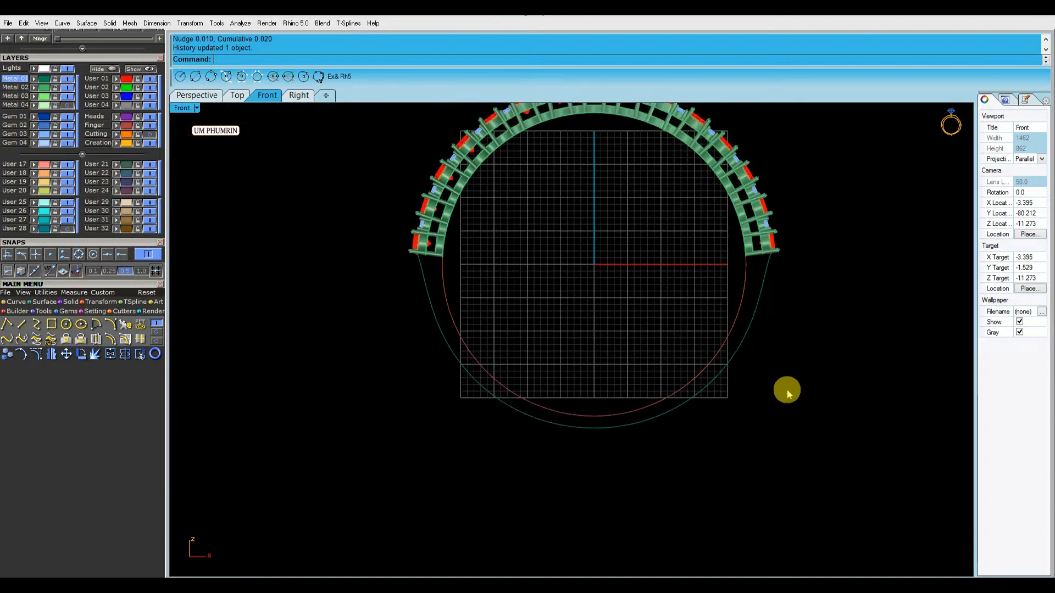
# - Select both shank arcs to check the overall outer outline, and clear the selection
pyautogui.scroll(-2, 785, 394)
pyautogui.moveTo(789, 423); pyautogui.dragTo(665, 343)
pyautogui.click(784, 382)
pyautogui.moveTo(765, 403); pyautogui.dragTo(727, 373)
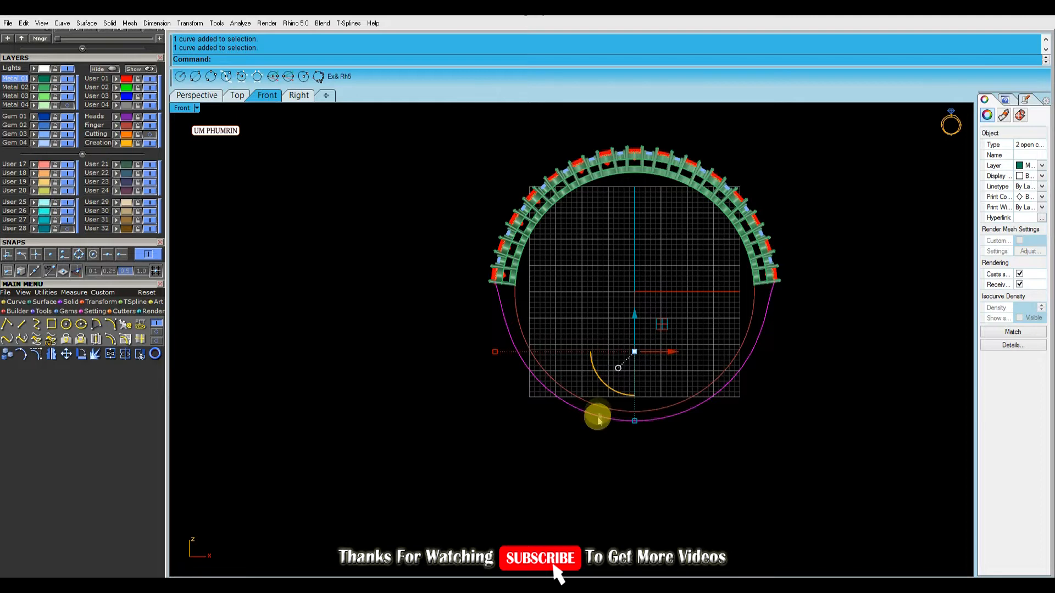
pyautogui.press('Escape')
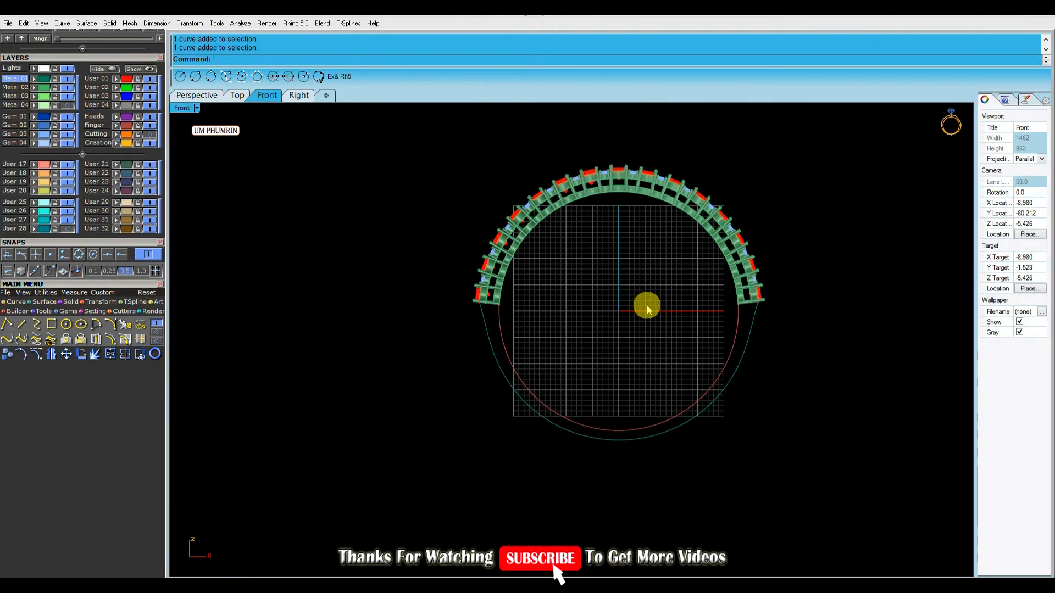
# - Show the right arc's control points again and adjust the first point below the gem strip horizontally
pyautogui.click(746, 341)
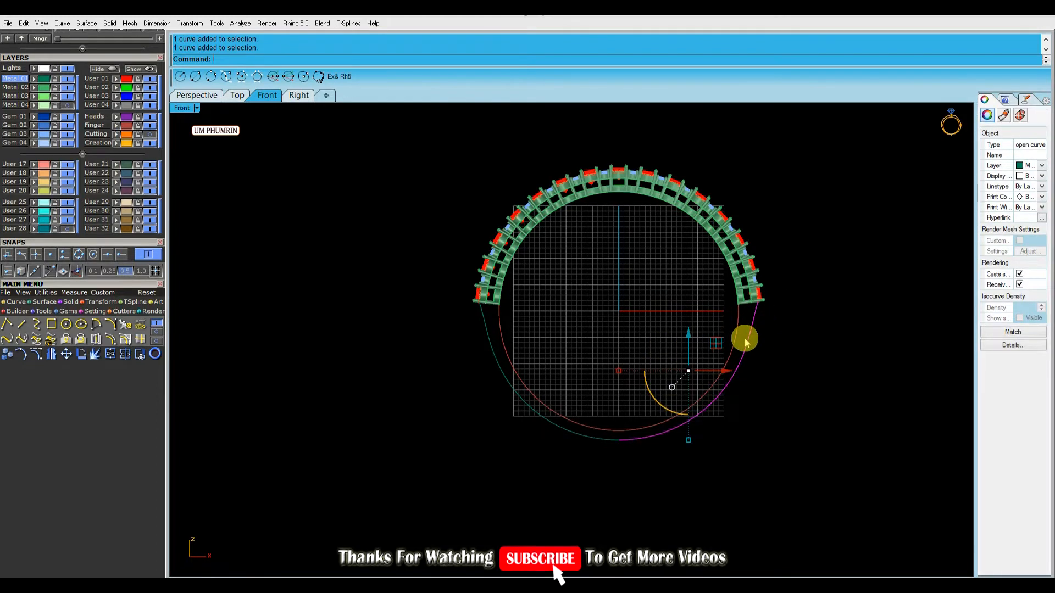
pyautogui.click(23, 354)
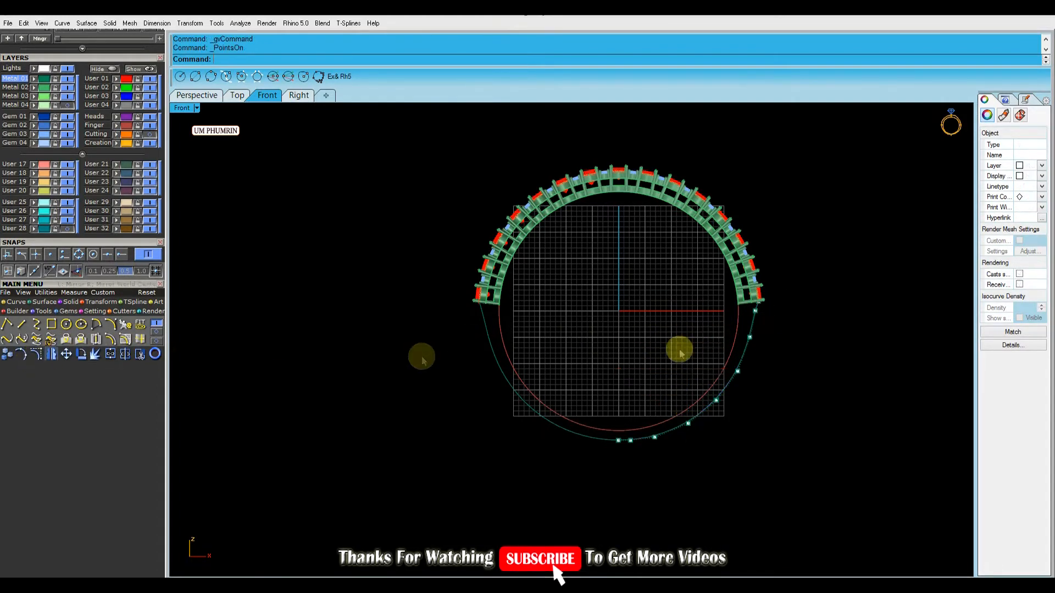
pyautogui.scroll(8, 722, 331)
pyautogui.moveTo(835, 304); pyautogui.dragTo(784, 273)
pyautogui.moveTo(807, 301); pyautogui.dragTo(744, 307, button='right')
pyautogui.scroll(8, 772, 295)
pyautogui.moveTo(727, 285); pyautogui.dragTo(740, 290)
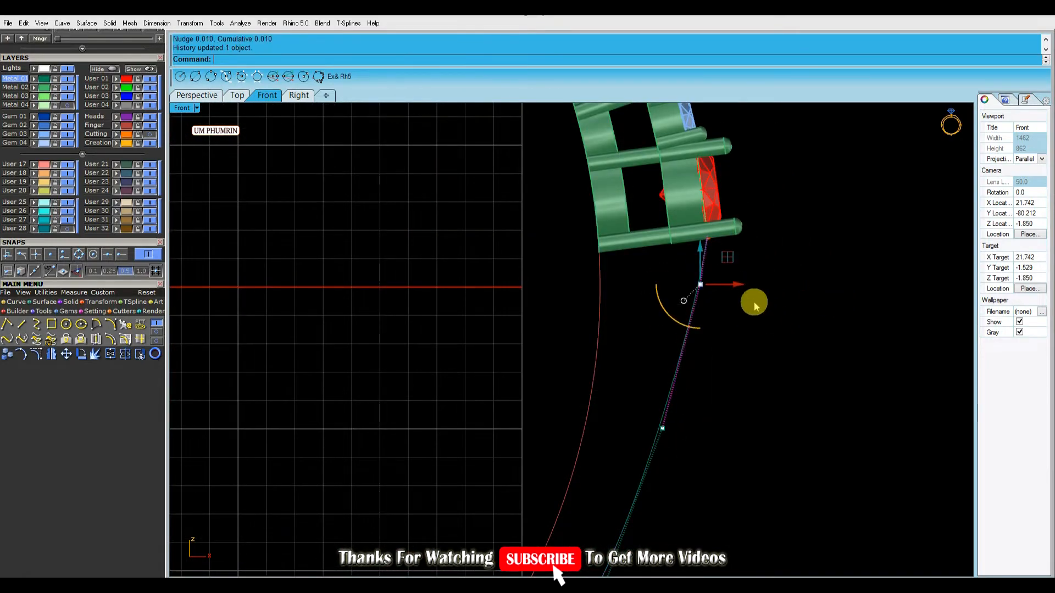
# - Shift the right arc's upper end point slightly inward and nudge the first control point below the strip inward
pyautogui.scroll(4, 714, 233)
pyautogui.click(702, 239)
pyautogui.moveTo(735, 239); pyautogui.dragTo(728, 240)
pyautogui.moveTo(613, 301); pyautogui.dragTo(819, 357)
pyautogui.press('Left')
pyautogui.press('Left')
pyautogui.press('Left')
pyautogui.press('Left')
pyautogui.press('Left')
pyautogui.press('Left')
pyautogui.press('Left')
# - Nudge the second control point below the gem strip repeatedly inward in 0.01 increments to smooth the upper arc
pyautogui.scroll(-6, 759, 329)
pyautogui.moveTo(758, 330); pyautogui.dragTo(764, 275, button='right')
pyautogui.moveTo(692, 335); pyautogui.dragTo(809, 448)
pyautogui.press('Left')
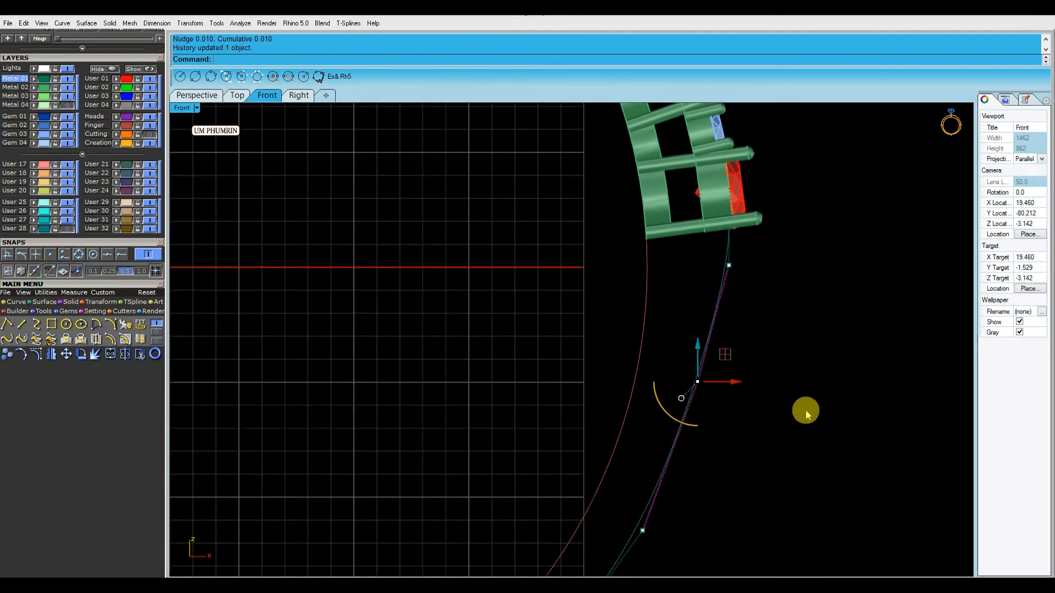
pyautogui.press('Left')
pyautogui.press('Left')
pyautogui.press('Left')
pyautogui.press('Left')
pyautogui.press('Left')
pyautogui.press('Left')
pyautogui.press('Left')
pyautogui.press('Left')
pyautogui.press('Left')
pyautogui.press('Left')
pyautogui.press('Left')
pyautogui.press('Left')
pyautogui.press('Left')
pyautogui.press('Left')
pyautogui.press('Left')
pyautogui.press('Left')
pyautogui.press('Left')
pyautogui.press('Left')
pyautogui.press('Left')
pyautogui.press('Left')
# - Nudge the third control point below the gem strip inward, and the fourth inward by 0.02
pyautogui.scroll(-4, 805, 412)
pyautogui.moveTo(659, 403); pyautogui.dragTo(842, 483)
pyautogui.press('Left')
pyautogui.press('Left')
pyautogui.moveTo(604, 431); pyautogui.dragTo(714, 509)
pyautogui.press('Left')
pyautogui.press('Left')
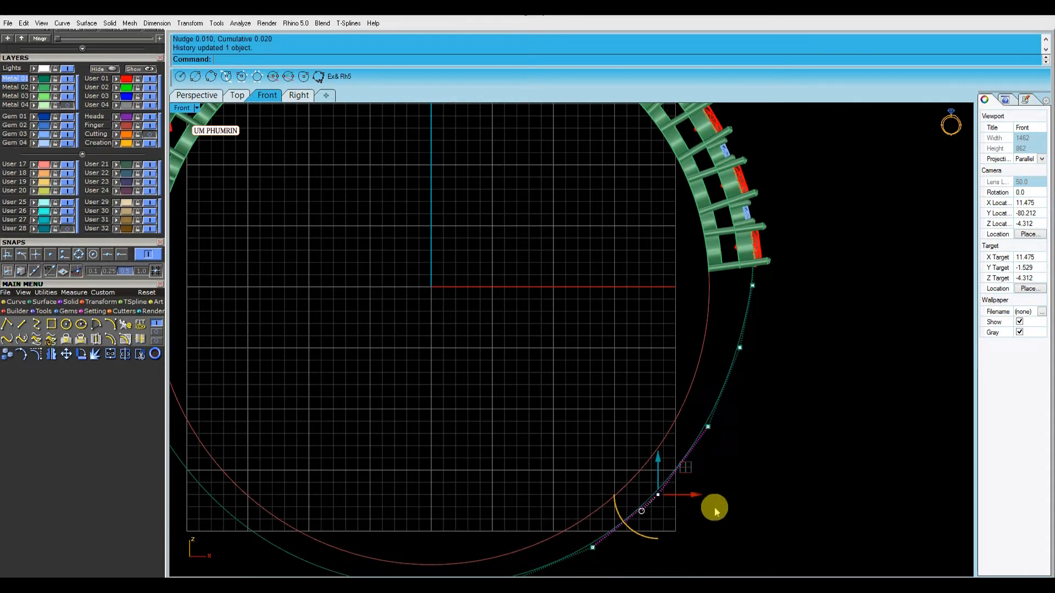
# - Nudge the third control point below the gem strip outward in 0.01 increments, and the second one outward as well
pyautogui.moveTo(618, 393); pyautogui.dragTo(790, 466)
pyautogui.press('Right')
pyautogui.press('Right')
pyautogui.press('Right')
pyautogui.press('Right')
pyautogui.moveTo(615, 333); pyautogui.dragTo(830, 391)
pyautogui.press('Right')
pyautogui.press('Right')
pyautogui.press('Right')
# - Nudge the lower control points on the right arc's flank outward in 0.01 increments to even out its bulge
pyautogui.moveTo(674, 386); pyautogui.dragTo(790, 448)
pyautogui.scroll(-4, 791, 444)
pyautogui.moveTo(791, 444); pyautogui.dragTo(792, 411, button='right')
pyautogui.moveTo(678, 401); pyautogui.dragTo(742, 468)
pyautogui.press('Right')
pyautogui.press('Right')
pyautogui.moveTo(698, 379); pyautogui.dragTo(798, 433)
pyautogui.press('Right')
pyautogui.press('Right')
pyautogui.press('Right')
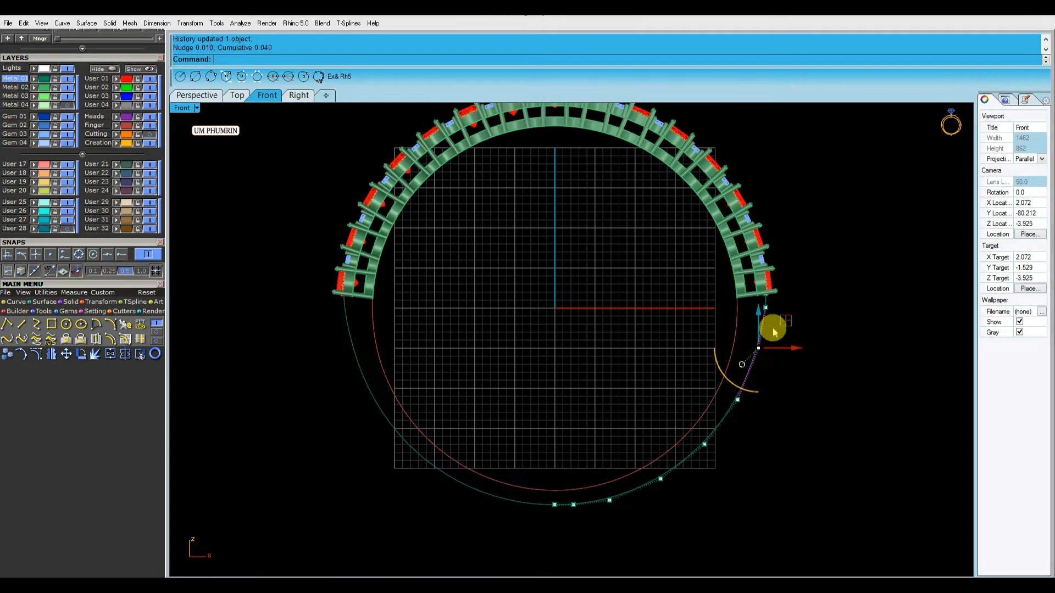
# - Shift the right arc's uppermost control points at the gem strip slightly with the gumball
pyautogui.scroll(8, 769, 329)
pyautogui.moveTo(749, 253); pyautogui.dragTo(750, 259)
pyautogui.moveTo(782, 297); pyautogui.dragTo(779, 299)
pyautogui.click(784, 321)
pyautogui.scroll(-14, 808, 325)
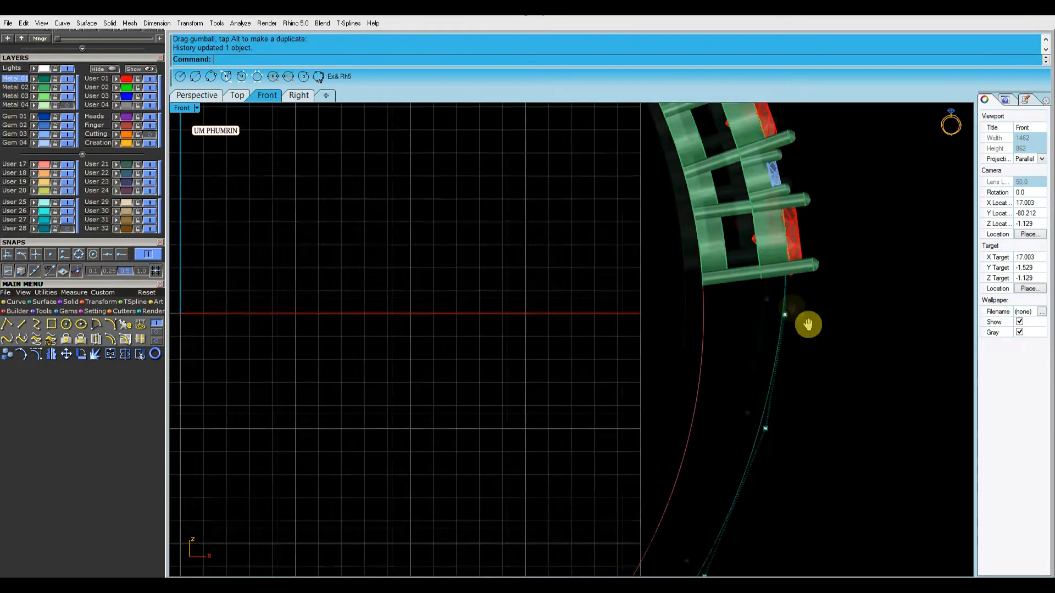
# - Nudge the first control point below the gem strip inward in 0.01 increments, and the next one down slightly inward
pyautogui.moveTo(689, 324); pyautogui.dragTo(853, 363)
pyautogui.press('Left')
pyautogui.press('Left')
pyautogui.press('Left')
pyautogui.press('Left')
pyautogui.click(831, 384)
pyautogui.moveTo(707, 376); pyautogui.dragTo(811, 425)
pyautogui.press('Left')
pyautogui.press('Left')
# - Nudge the right arc's upper control points further inward in 0.01 increments to flatten the curve below the strip
pyautogui.moveTo(829, 411); pyautogui.dragTo(854, 369, button='right')
pyautogui.click(853, 370)
pyautogui.moveTo(688, 372); pyautogui.dragTo(760, 435)
pyautogui.click(785, 425)
pyautogui.moveTo(686, 349); pyautogui.dragTo(847, 396)
pyautogui.press('Left')
pyautogui.press('Left')
pyautogui.moveTo(820, 405); pyautogui.dragTo(796, 462, button='right')
pyautogui.click(797, 462)
pyautogui.moveTo(658, 348); pyautogui.dragTo(864, 412)
pyautogui.press('Left')
pyautogui.press('Left')
pyautogui.press('Left')
# - Nudge the first and second control points below the gem strip back outward in 0.01 increments
pyautogui.moveTo(685, 311); pyautogui.dragTo(868, 345)
pyautogui.moveTo(719, 303); pyautogui.dragTo(851, 339)
pyautogui.press('Right')
pyautogui.press('Right')
pyautogui.moveTo(719, 345); pyautogui.dragTo(861, 382)
pyautogui.press('Right')
pyautogui.press('Right')
pyautogui.press('Right')
pyautogui.click(859, 384)
# - Nudge the third and fourth control points below the gem strip outward in 0.01 increments
pyautogui.moveTo(689, 382); pyautogui.dragTo(818, 448)
pyautogui.press('Right')
pyautogui.press('Right')
pyautogui.press('Right')
pyautogui.press('Right')
pyautogui.press('Right')
pyautogui.moveTo(666, 433); pyautogui.dragTo(749, 496)
pyautogui.press('Right')
pyautogui.press('Right')
pyautogui.press('Right')
# - Nudge the third control point outward again, and the second one slightly outward to match it
pyautogui.moveTo(664, 378); pyautogui.dragTo(802, 453)
pyautogui.press('Right')
pyautogui.press('Right')
pyautogui.press('Right')
pyautogui.moveTo(677, 340); pyautogui.dragTo(837, 389)
pyautogui.press('Right')
pyautogui.press('Right')
# - Nudge the third and fourth control points a little further outward, and turn off the arc's control points
pyautogui.moveTo(627, 383); pyautogui.dragTo(814, 466)
pyautogui.press('Right')
pyautogui.press('Right')
pyautogui.moveTo(658, 404); pyautogui.dragTo(757, 504)
pyautogui.press('Right')
pyautogui.press('Right')
pyautogui.press('Right')
pyautogui.moveTo(662, 352); pyautogui.dragTo(839, 389)
pyautogui.press('Escape')
pyautogui.scroll(-4, 843, 390)
pyautogui.moveTo(850, 402); pyautogui.dragTo(812, 406, button='right')
pyautogui.press('Escape')
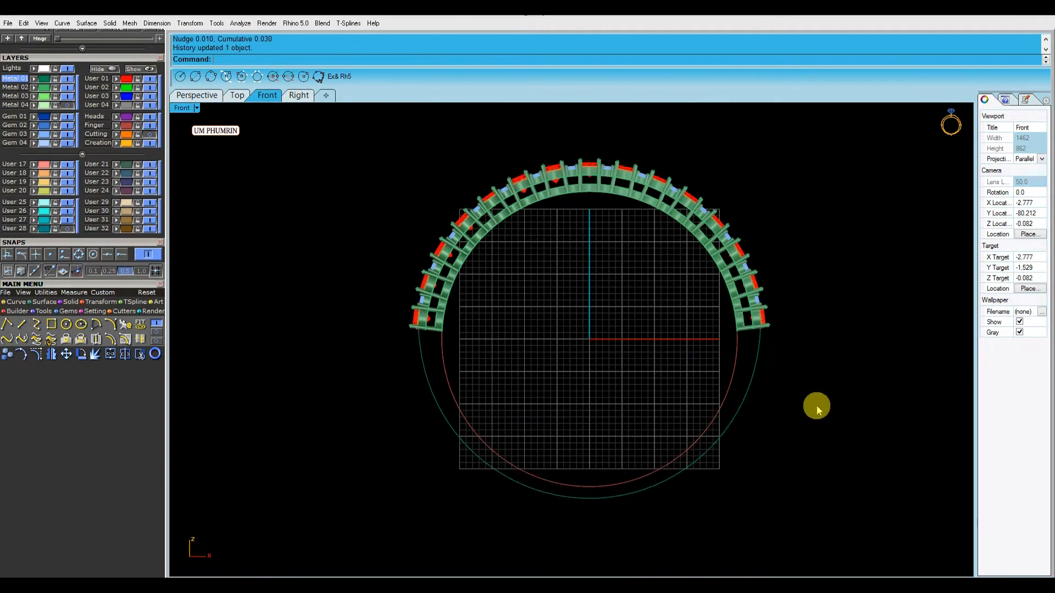
# - Extrude the right outer arc to both sides in the Right view, out to the outer edge of the lowest prongs
pyautogui.moveTo(816, 446); pyautogui.dragTo(676, 391)
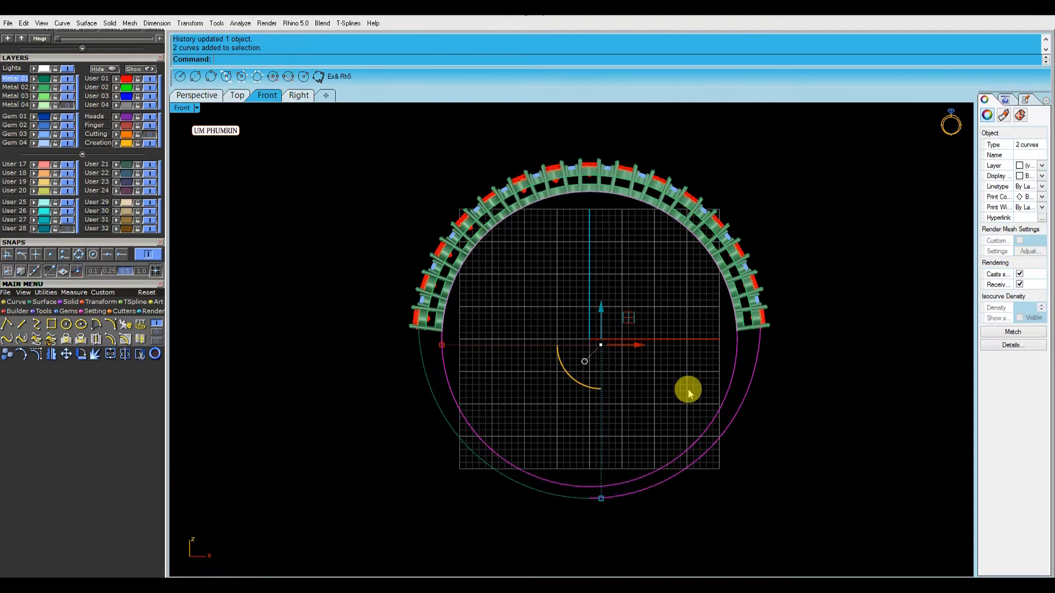
pyautogui.press('Escape')
pyautogui.moveTo(777, 404); pyautogui.dragTo(741, 384)
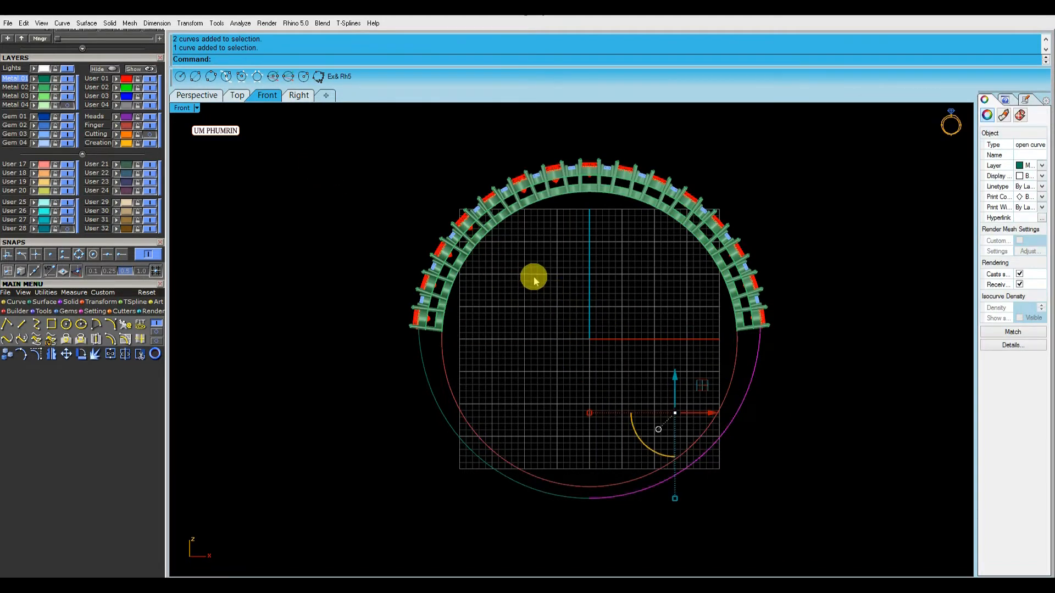
pyautogui.click(297, 97)
pyautogui.scroll(-10, 617, 327)
pyautogui.rightClick(565, 287)
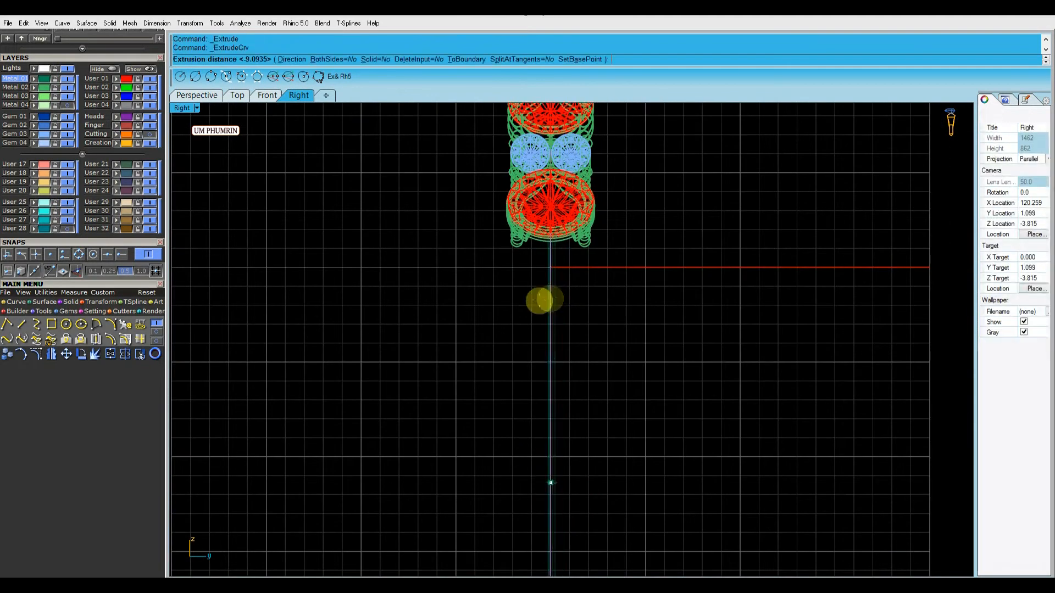
pyautogui.click(328, 59)
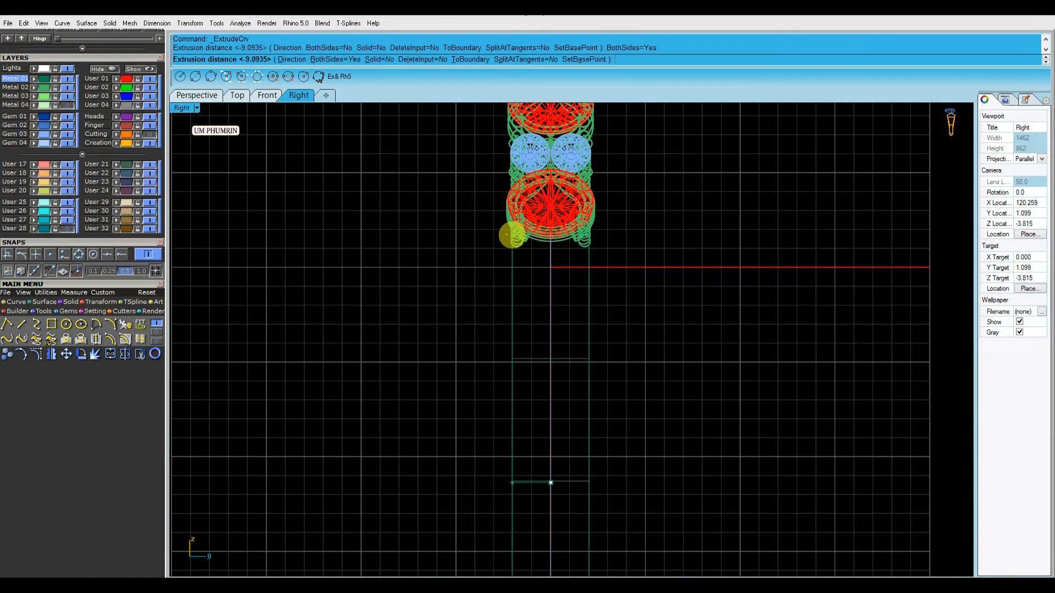
pyautogui.click(510, 234)
# - Offset the extruded shank surface by 1.6 as a solid, with the direction flipped toward the finger hole
pyautogui.click(214, 97)
pyautogui.keyDown('shift'); pyautogui.moveTo(752, 539); pyautogui.dragTo(615, 369, button='right'); pyautogui.keyUp('shift')
pyautogui.scroll(3, 662, 396)
pyautogui.click(682, 381)
pyautogui.keyDown('shift'); pyautogui.moveTo(683, 379); pyautogui.dragTo(686, 335, button='right'); pyautogui.keyUp('shift')
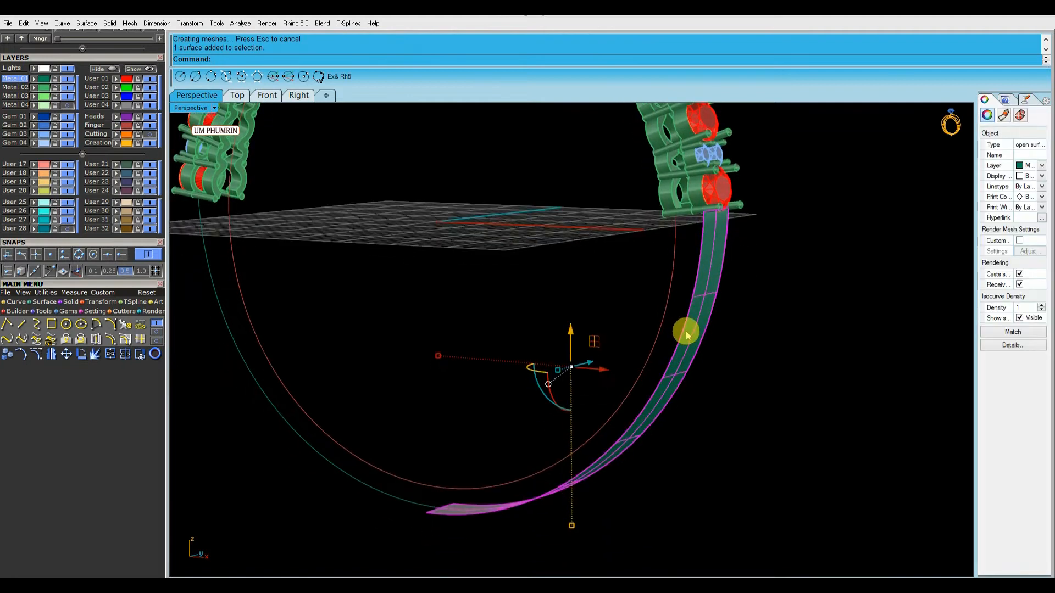
pyautogui.press('Return')
pyautogui.write('f')
pyautogui.press('Return')
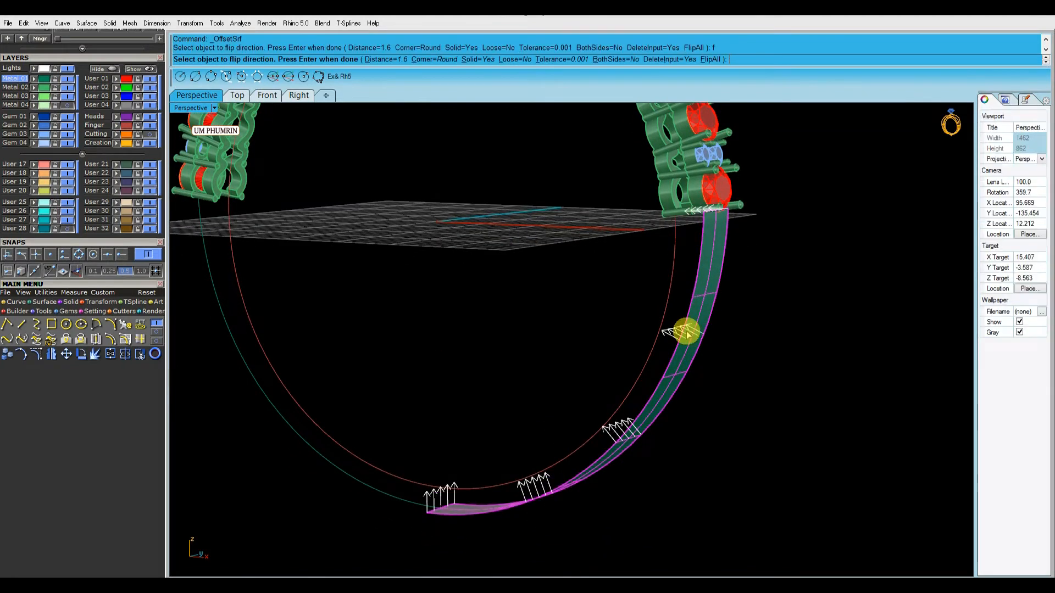
pyautogui.press('Return')
pyautogui.press('Return')
# - Extrude the inner finger-size curve across the shank width to make a cutter
pyautogui.click(716, 359)
pyautogui.moveTo(371, 397); pyautogui.dragTo(286, 372)
pyautogui.scroll(-3, 415, 385)
pyautogui.moveTo(443, 406); pyautogui.dragTo(612, 428, button='right')
pyautogui.write('e')
pyautogui.press('Return')
pyautogui.click(505, 435)
# - Subtract the extruded finger cutter from the right shank solid with a Boolean difference
pyautogui.click(598, 413)
pyautogui.write('b')
pyautogui.press('Return')
pyautogui.click(569, 404)
pyautogui.press('Return')
# - Mirror the trimmed right shank half to the other side of the ring
pyautogui.scroll(-4, 515, 390)
pyautogui.moveTo(516, 391); pyautogui.dragTo(588, 440, button='right')
pyautogui.scroll(4, 476, 452)
pyautogui.click(506, 479)
pyautogui.write('m')
pyautogui.press('Return')
# - Turn off the surface isocurves on both shank halves
pyautogui.keyDown('shift'); pyautogui.click(423, 462); pyautogui.keyUp('shift')
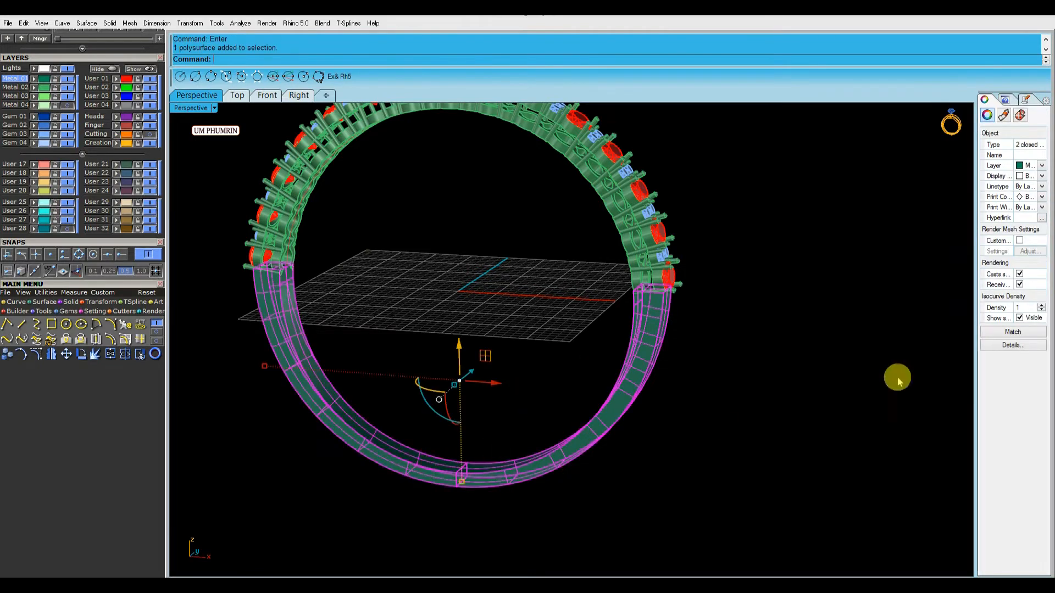
pyautogui.click(1019, 319)
pyautogui.click(802, 361)
pyautogui.scroll(-5, 803, 361)
pyautogui.moveTo(804, 363); pyautogui.dragTo(866, 333, button='right')
pyautogui.moveTo(866, 333); pyautogui.dragTo(677, 415, button='right')
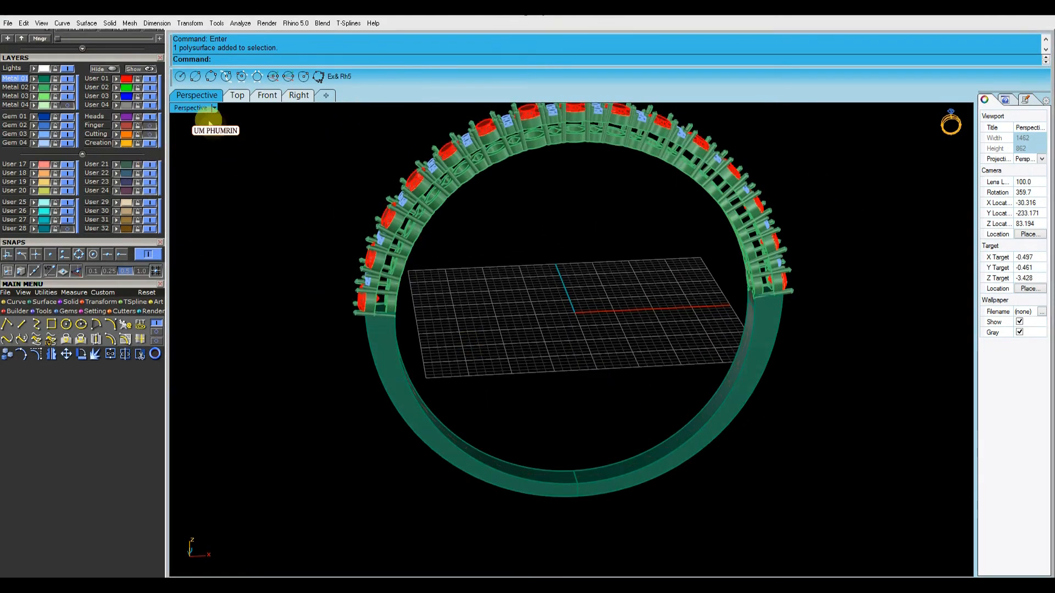
pyautogui.hotkey('ctrl', 'a')
pyautogui.click(949, 328)
pyautogui.moveTo(909, 328); pyautogui.dragTo(723, 396, button='right')
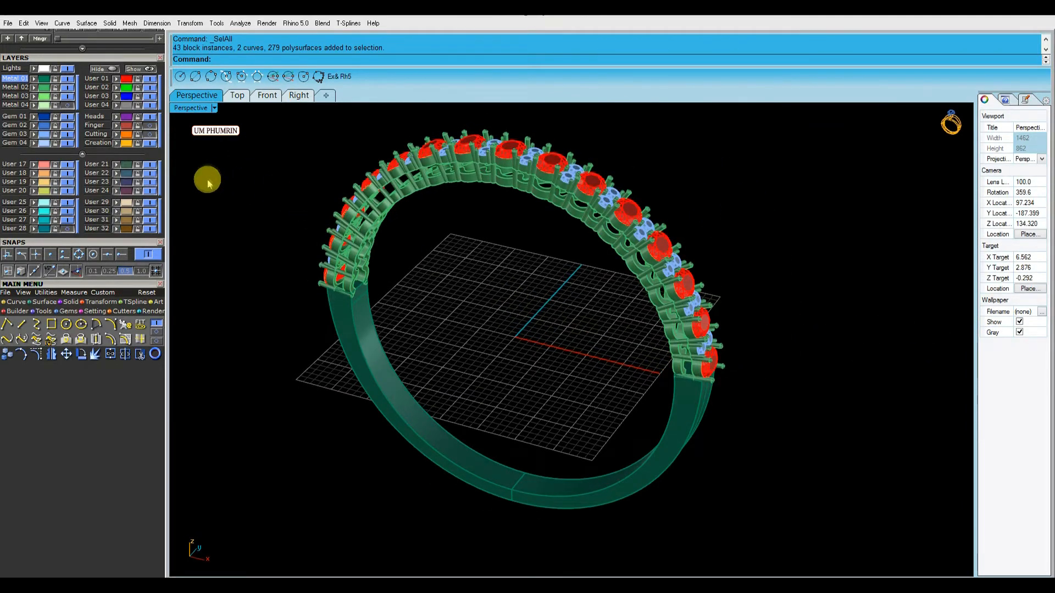
# - Move all Metal 02 setting objects onto the Metal 01 layer
pyautogui.click(44, 87)
pyautogui.click(34, 79)
pyautogui.click(257, 184)
pyautogui.moveTo(266, 190); pyautogui.dragTo(302, 216, button='right')
pyautogui.scroll(-1, 282, 188)
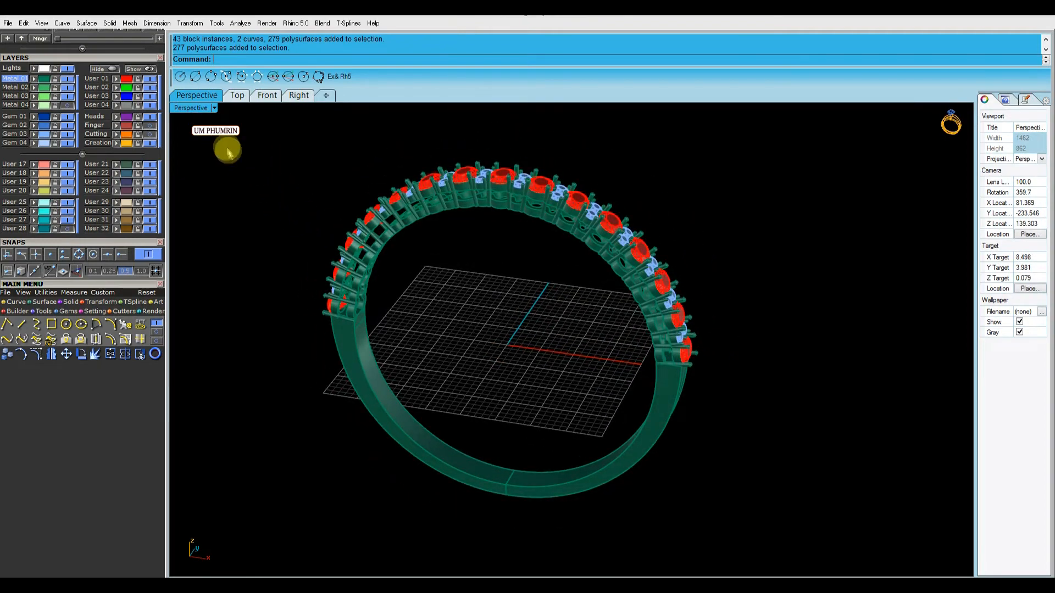
# - Hide the grid in the Perspective viewport and set its display mode to Working Shade
pyautogui.press('F7')
pyautogui.click(206, 108)
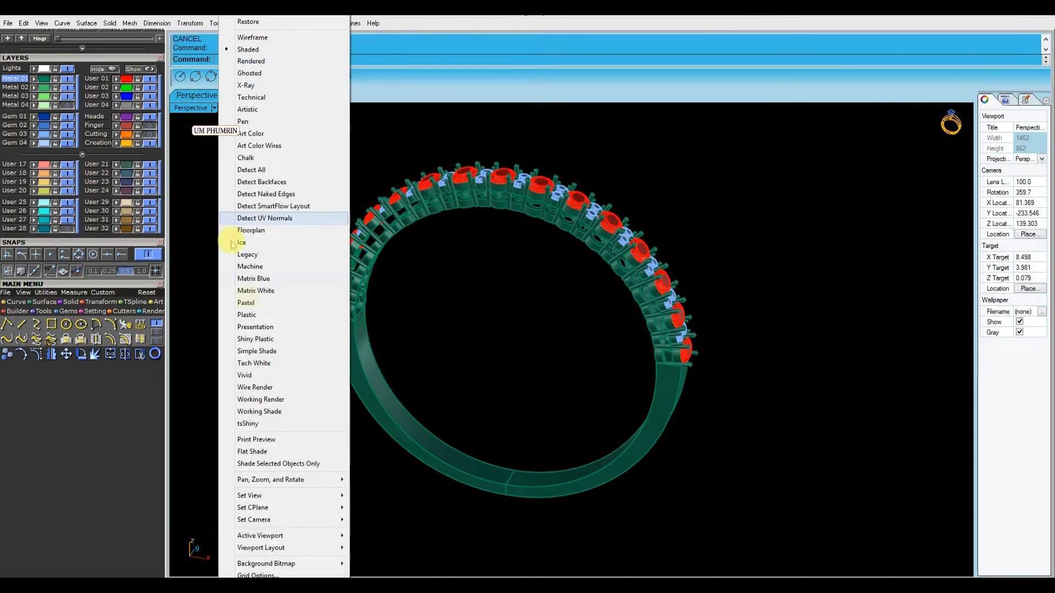
pyautogui.click(269, 411)
pyautogui.moveTo(275, 410); pyautogui.dragTo(559, 352, button='right')
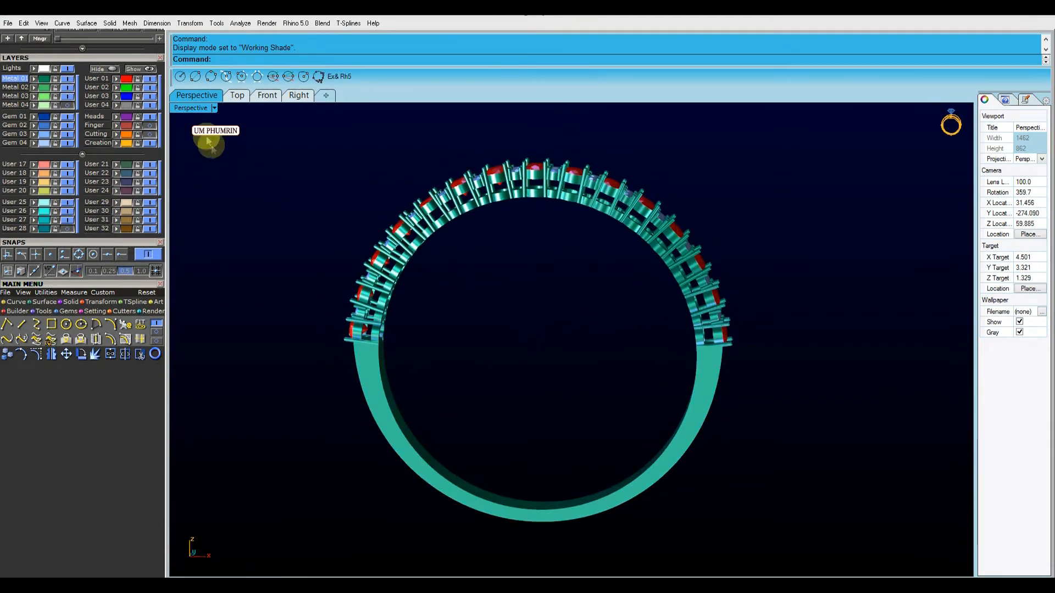
# - Switch to the four-viewport layout and frame the whole ring in each view
pyautogui.doubleClick(200, 110)
pyautogui.scroll(-5, 372, 244)
pyautogui.moveTo(372, 245); pyautogui.dragTo(374, 262, button='right')
pyautogui.moveTo(442, 409); pyautogui.dragTo(435, 417, button='right')
pyautogui.moveTo(736, 437); pyautogui.dragTo(737, 478, button='right')
pyautogui.scroll(-6, 759, 487)
pyautogui.scroll(-1, 758, 487)
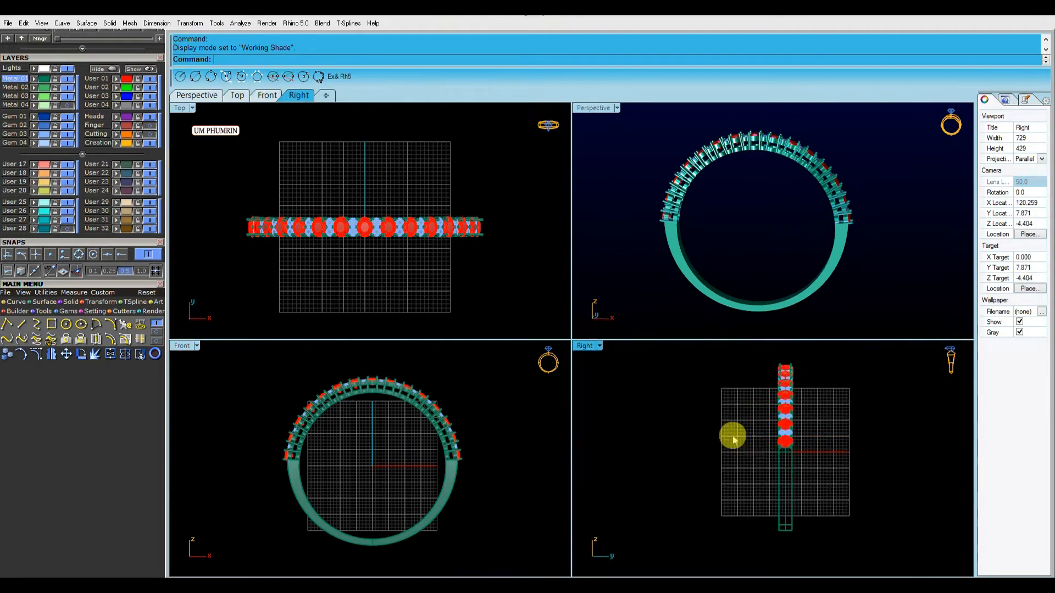
# - Set the Right viewport's display mode to Working Shade
pyautogui.click(586, 346)
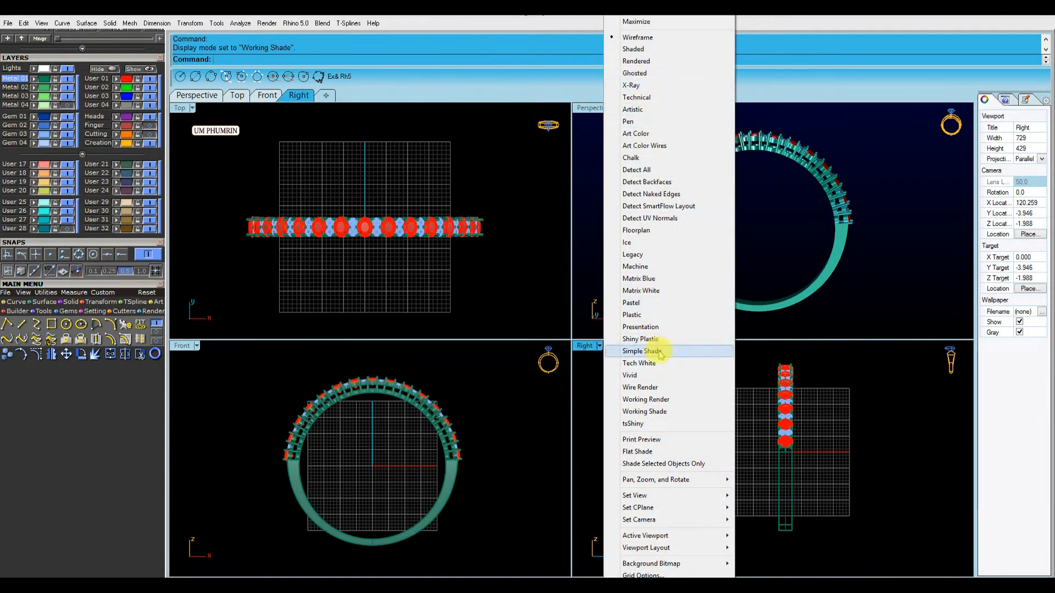
pyautogui.click(648, 411)
pyautogui.moveTo(671, 414)
pyautogui.mouseDown(button='right')
pyautogui.moveTo(669, 434)
pyautogui.moveTo(661, 425)
pyautogui.mouseUp(button='right')
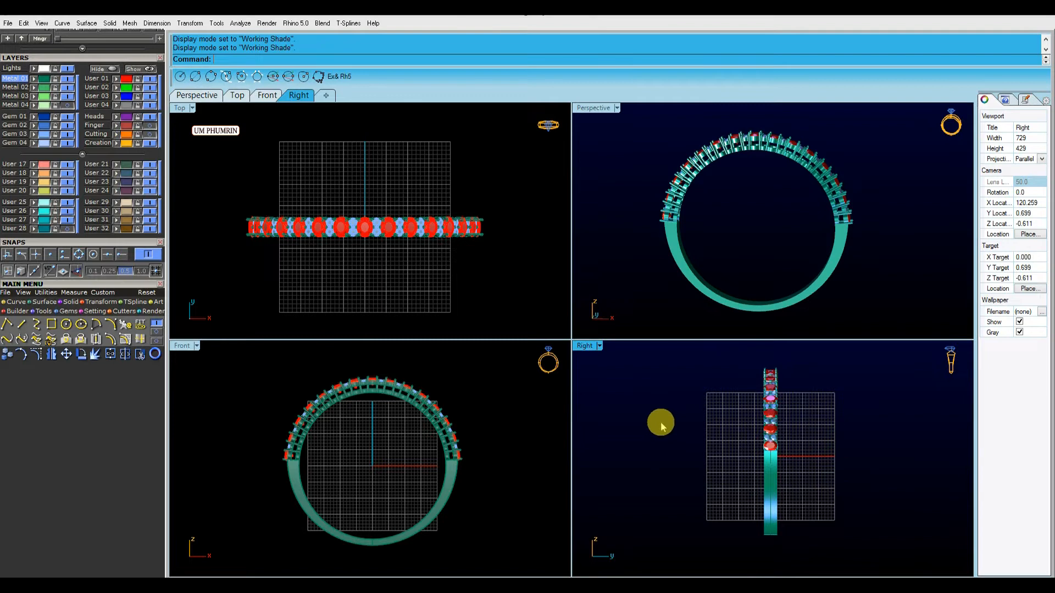
# - Select all curves in the model with SelCrv, and clear the selection
pyautogui.write('Crv')
pyautogui.press('Return')
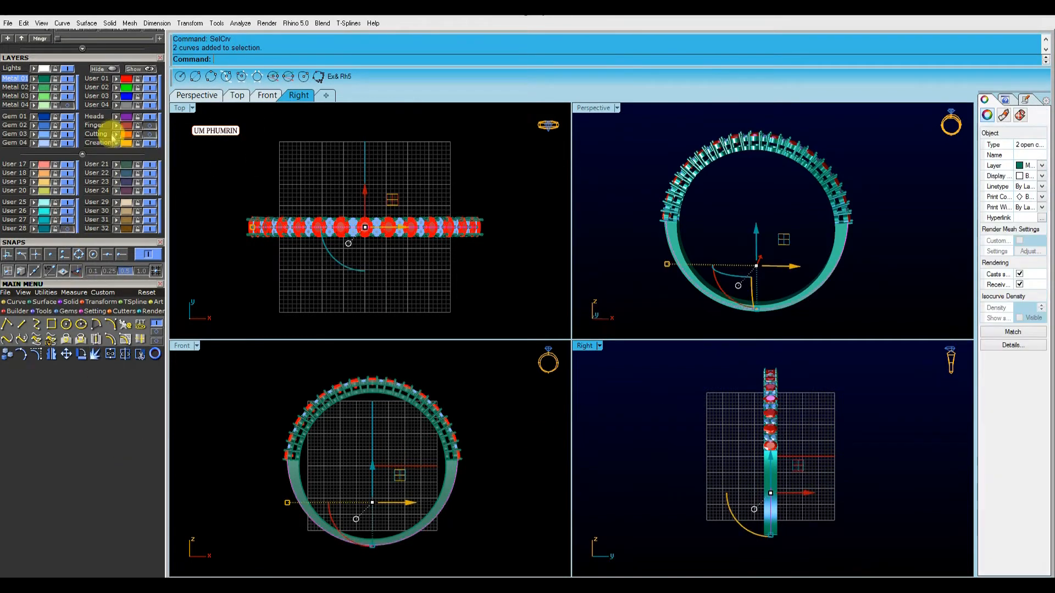
pyautogui.click(370, 156)
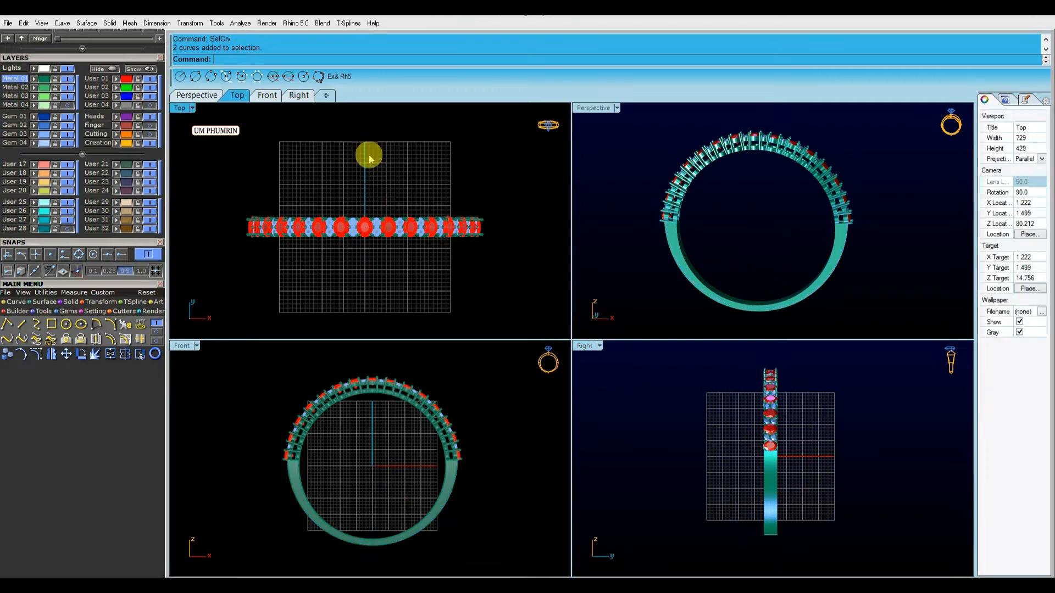
# - Set the Front viewport to Working Shade and hide the grids in the Front, Right and Top viewports
pyautogui.click(182, 346)
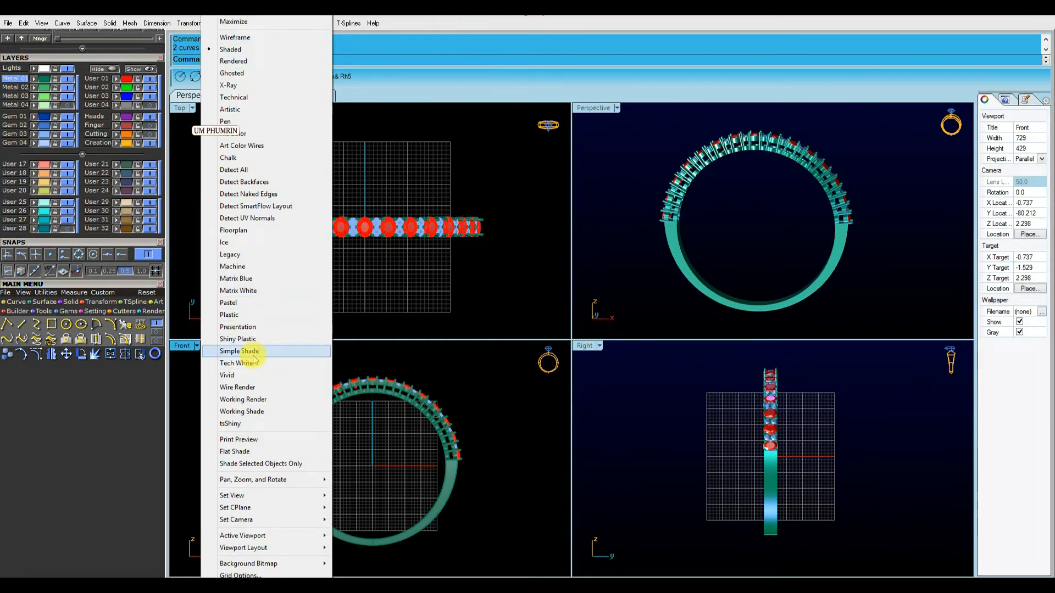
pyautogui.click(255, 411)
pyautogui.moveTo(319, 413); pyautogui.dragTo(326, 416, button='right')
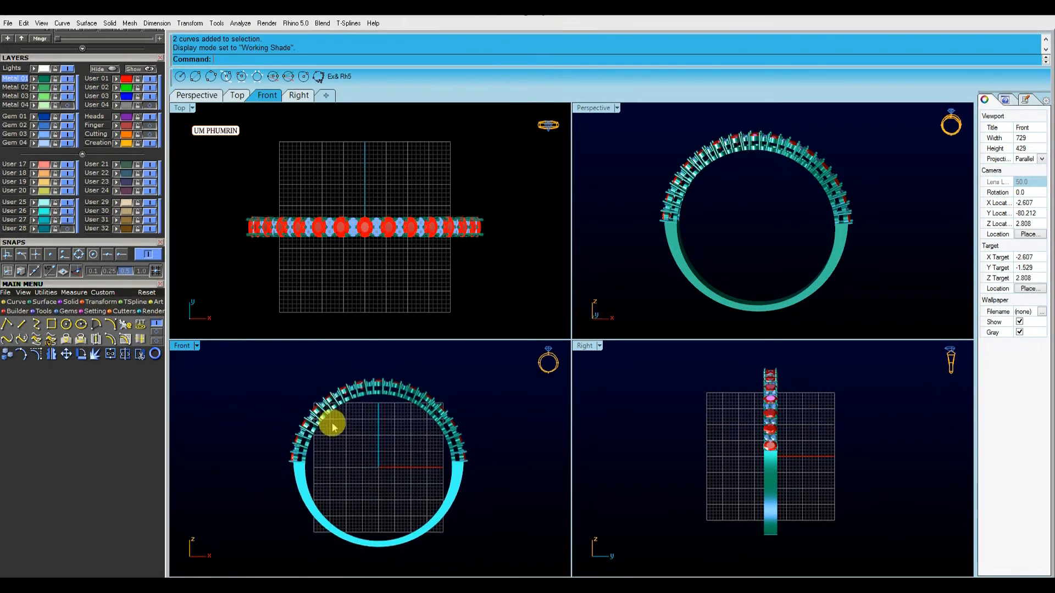
pyautogui.press('F7')
pyautogui.click(692, 430)
pyautogui.press('F7')
pyautogui.click(471, 291)
pyautogui.press('F7')
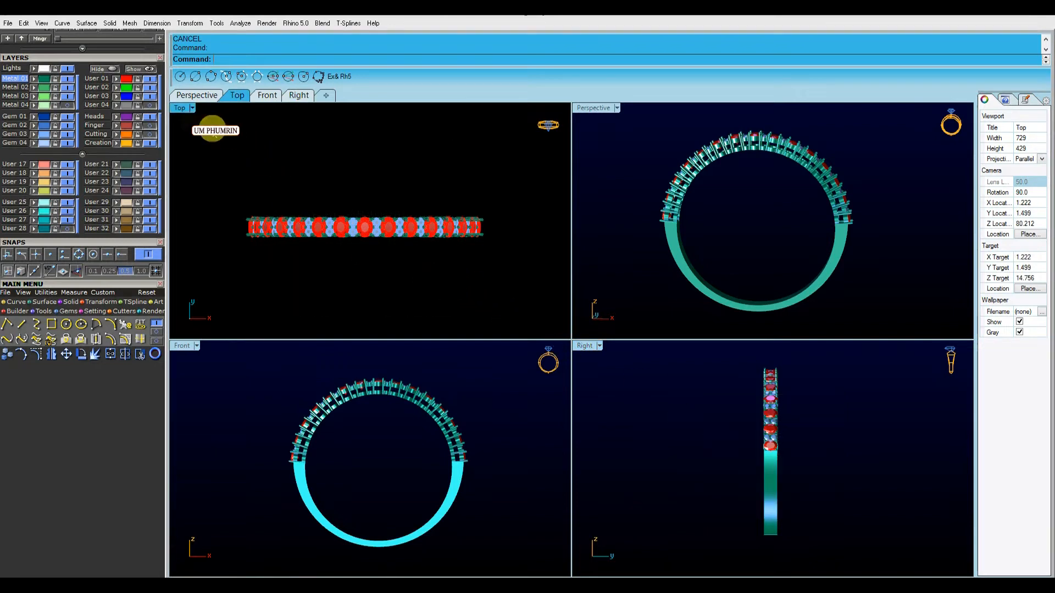
# - Set the Top viewport's display mode to Working Shade and reframe the ring in all four viewports
pyautogui.click(180, 108)
pyautogui.click(266, 409)
pyautogui.moveTo(408, 306); pyautogui.dragTo(419, 280, button='right')
pyautogui.moveTo(717, 256); pyautogui.dragTo(796, 242, button='right')
pyautogui.click(791, 401)
pyautogui.moveTo(797, 407); pyautogui.dragTo(812, 416, button='right')
pyautogui.scroll(1, 799, 412)
pyautogui.moveTo(443, 417); pyautogui.dragTo(483, 406, button='right')
pyautogui.scroll(1, 447, 407)
pyautogui.click(487, 266)
pyautogui.scroll(2, 480, 255)
pyautogui.moveTo(484, 235); pyautogui.dragTo(495, 236, button='right')
pyautogui.moveTo(777, 245); pyautogui.dragTo(796, 238, button='right')
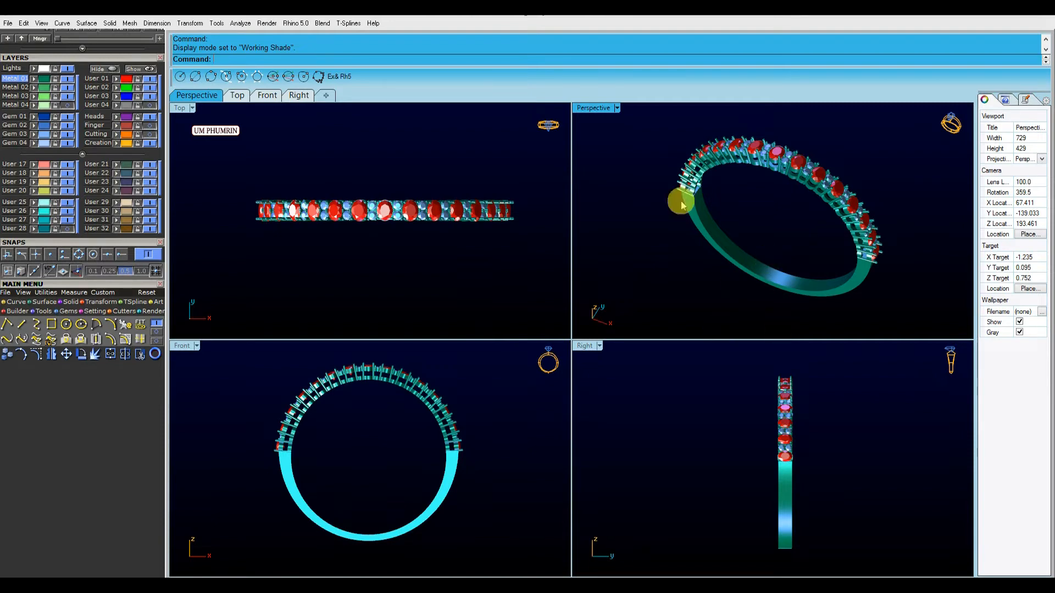
# - Maximize the Perspective viewport, set its display mode to Shaded, and frame the whole ring
pyautogui.doubleClick(592, 108)
pyautogui.moveTo(652, 322); pyautogui.dragTo(701, 295, button='right')
pyautogui.scroll(3, 701, 295)
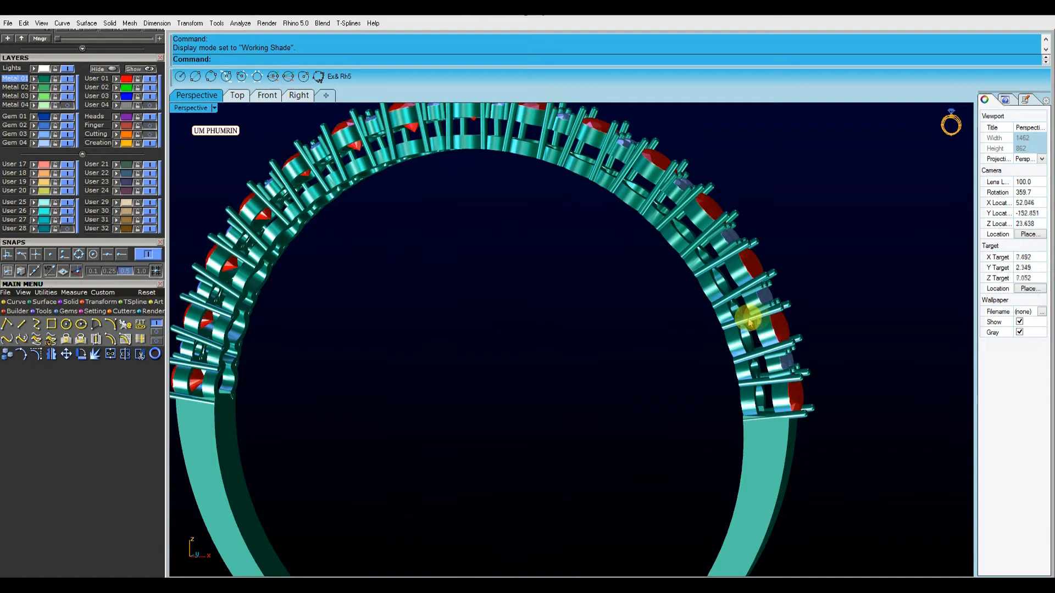
pyautogui.click(190, 107)
pyautogui.click(248, 49)
pyautogui.moveTo(397, 186); pyautogui.dragTo(638, 337, button='right')
pyautogui.scroll(-5, 639, 357)
pyautogui.moveTo(643, 377)
pyautogui.mouseDown(button='right')
pyautogui.moveTo(593, 384)
pyautogui.moveTo(589, 372)
pyautogui.moveTo(666, 333)
pyautogui.moveTo(652, 313)
pyautogui.moveTo(675, 295)
pyautogui.moveTo(794, 298)
pyautogui.moveTo(598, 403)
pyautogui.moveTo(628, 392)
pyautogui.moveTo(634, 372)
pyautogui.mouseUp(button='right')
pyautogui.scroll(-2, 611, 371)
pyautogui.moveTo(555, 323); pyautogui.dragTo(574, 310, button='right')
# - Check the ring in the Front view, return to the Perspective view, and save the model file
pyautogui.click(267, 95)
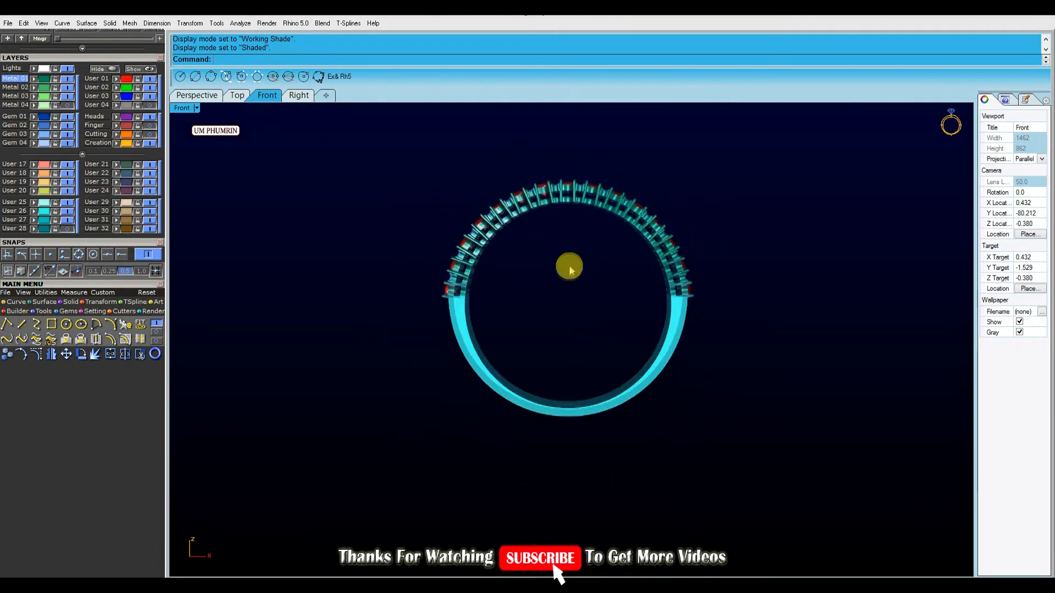
pyautogui.click(198, 95)
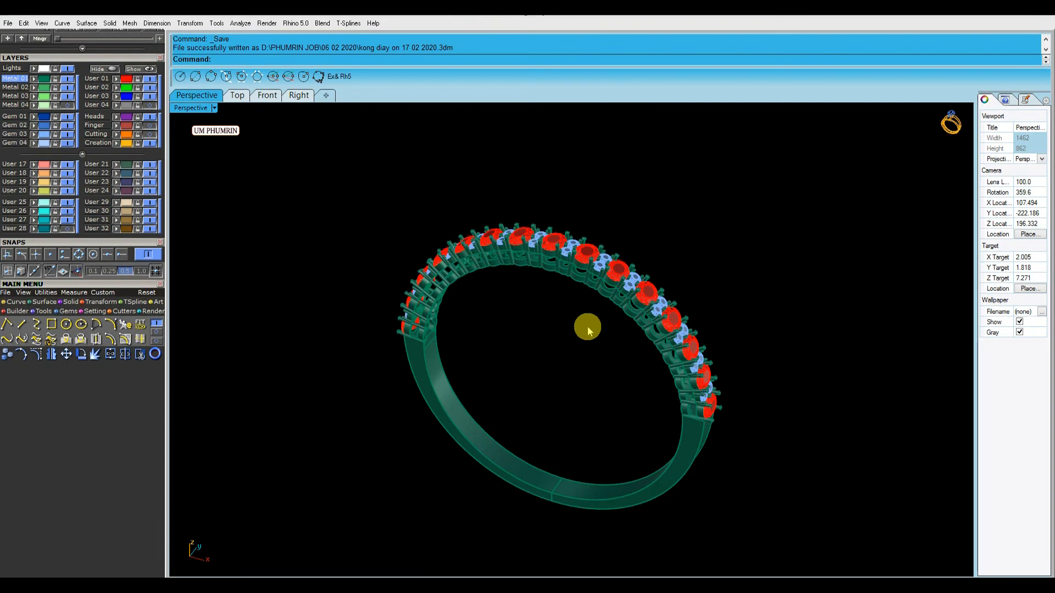
pyautogui.hotkey('ctrl', 's')
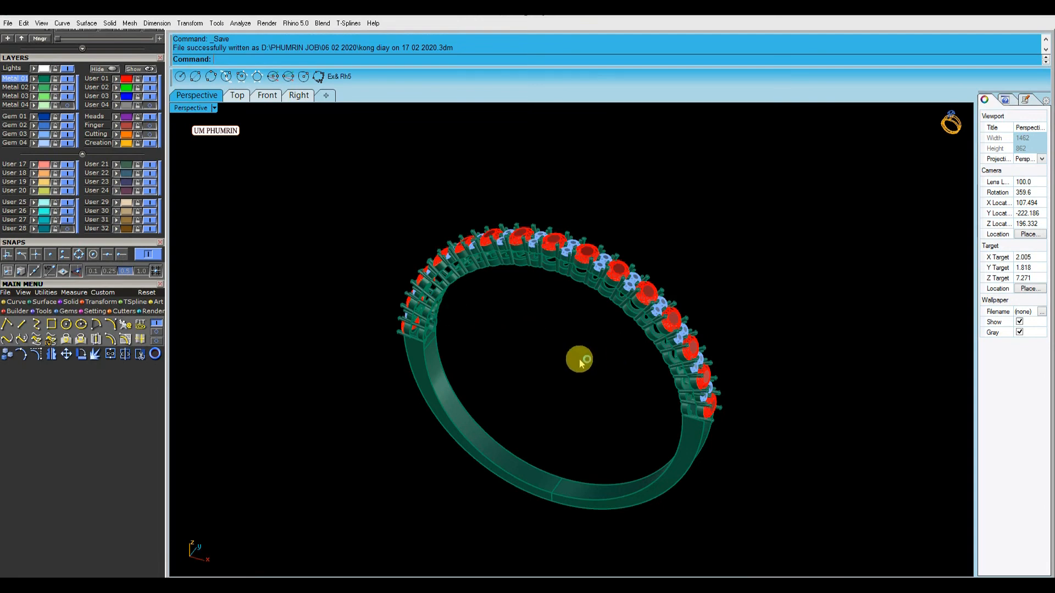
pyautogui.moveTo(581, 363); pyautogui.dragTo(590, 345, button='right')
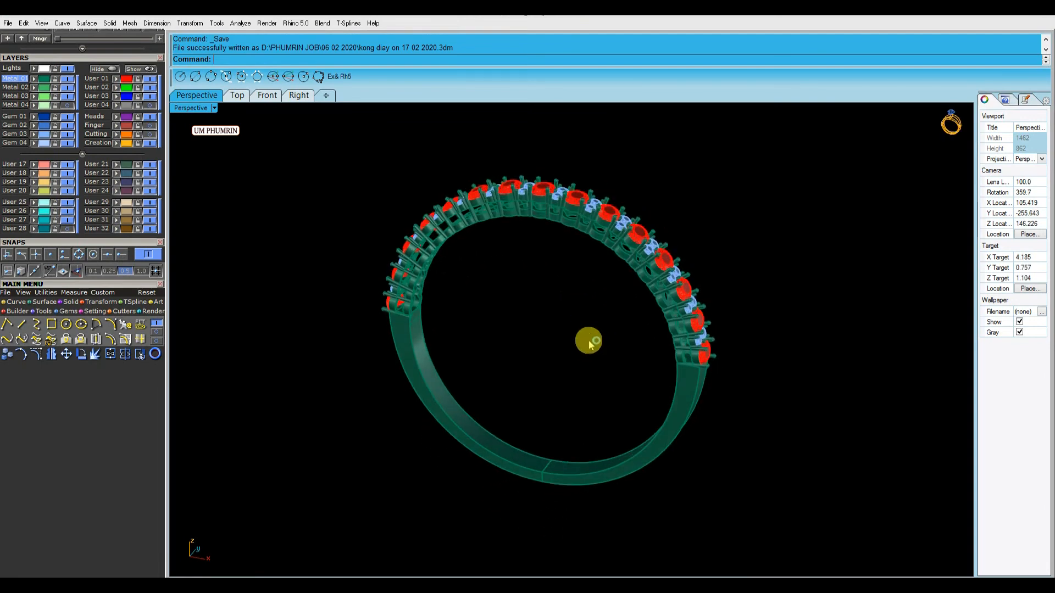
# - Examine the whole ring profile and shank in the Front view
pyautogui.click(267, 96)
pyautogui.scroll(3, 664, 297)
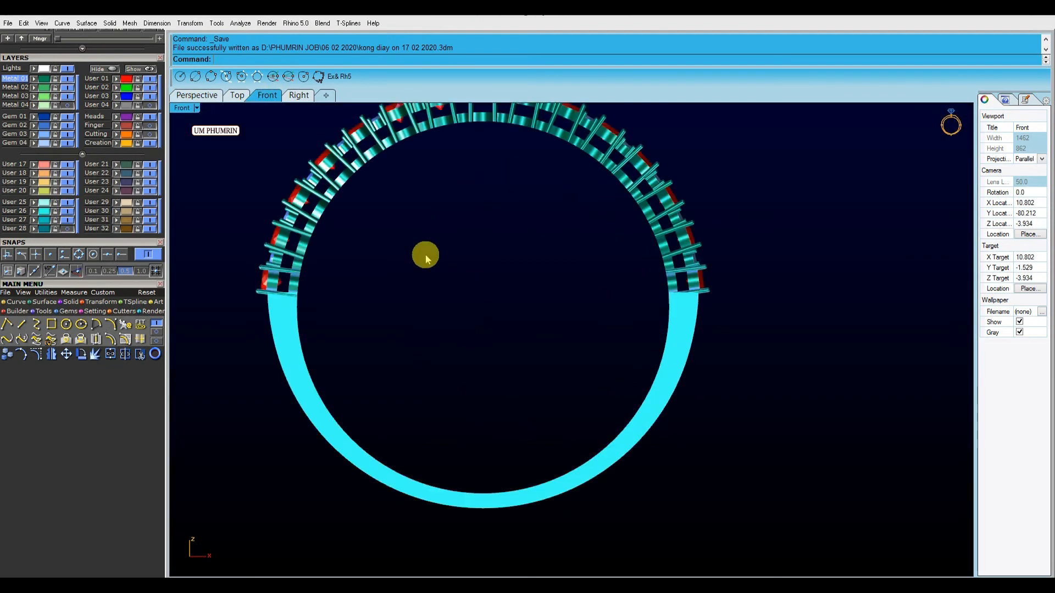
pyautogui.moveTo(494, 262); pyautogui.dragTo(542, 311, button='right')
pyautogui.scroll(-1, 537, 278)
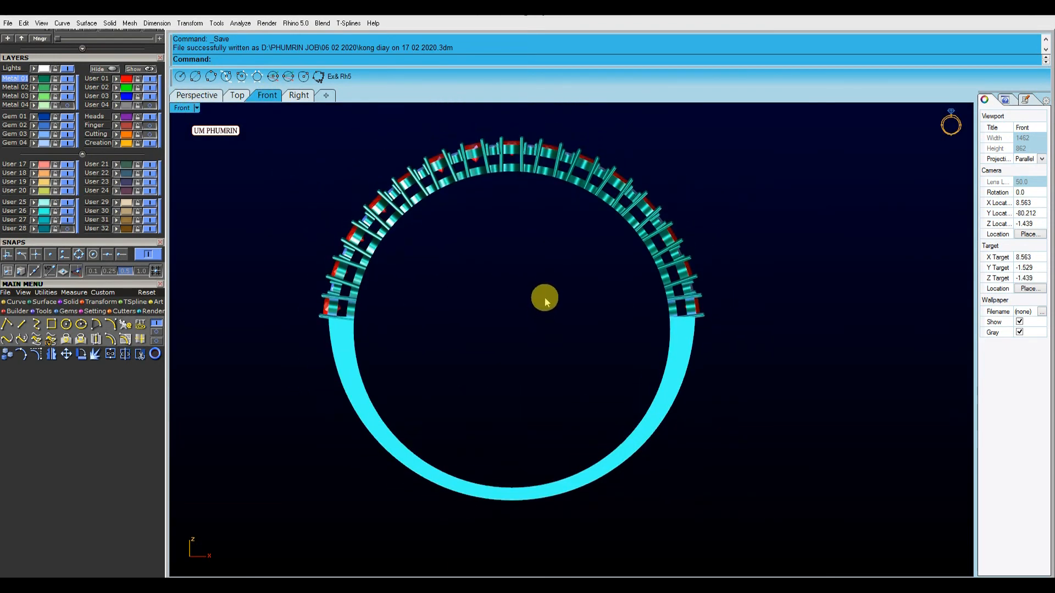
pyautogui.scroll(-2, 545, 296)
# - Return to the Perspective view, set its display mode to Working Shade, and save the model file
pyautogui.click(212, 96)
pyautogui.moveTo(466, 238); pyautogui.dragTo(370, 166, button='right')
pyautogui.click(204, 109)
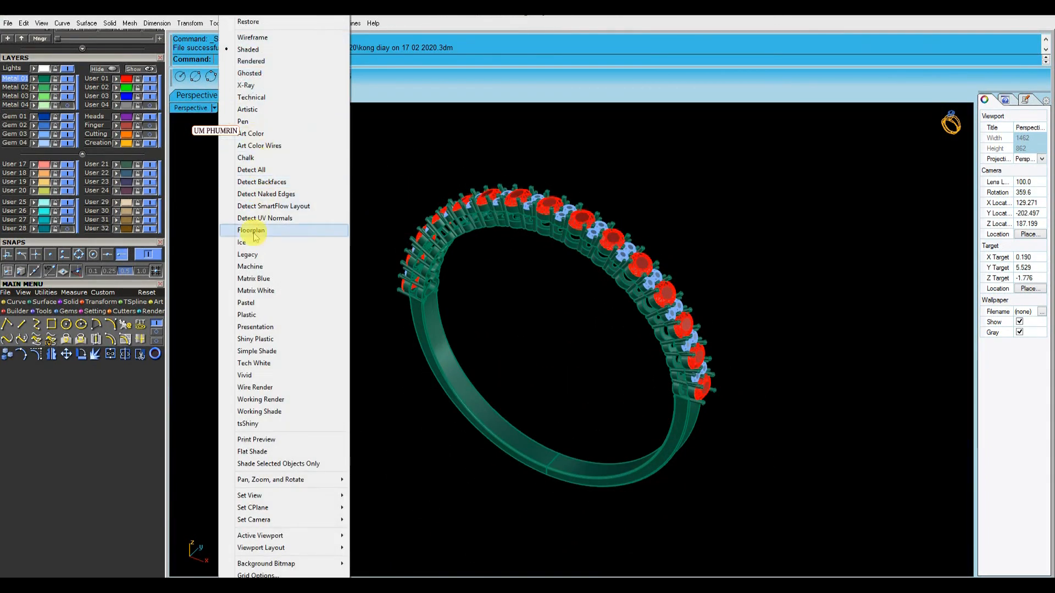
pyautogui.click(279, 412)
pyautogui.moveTo(691, 333)
pyautogui.mouseDown(button='right')
pyautogui.moveTo(653, 302)
pyautogui.moveTo(695, 313)
pyautogui.moveTo(631, 346)
pyautogui.moveTo(600, 344)
pyautogui.moveTo(617, 351)
pyautogui.moveTo(597, 384)
pyautogui.moveTo(536, 386)
pyautogui.moveTo(506, 364)
pyautogui.moveTo(636, 327)
pyautogui.moveTo(608, 380)
pyautogui.moveTo(650, 328)
pyautogui.moveTo(638, 331)
pyautogui.moveTo(659, 304)
pyautogui.moveTo(652, 287)
pyautogui.moveTo(582, 308)
pyautogui.moveTo(582, 376)
pyautogui.moveTo(651, 459)
pyautogui.moveTo(680, 460)
pyautogui.moveTo(631, 335)
pyautogui.moveTo(670, 318)
pyautogui.moveTo(615, 377)
pyautogui.moveTo(610, 364)
pyautogui.moveTo(708, 328)
pyautogui.moveTo(829, 325)
pyautogui.moveTo(648, 349)
pyautogui.moveTo(593, 370)
pyautogui.mouseUp(button='right')
pyautogui.hotkey('ctrl', 's')
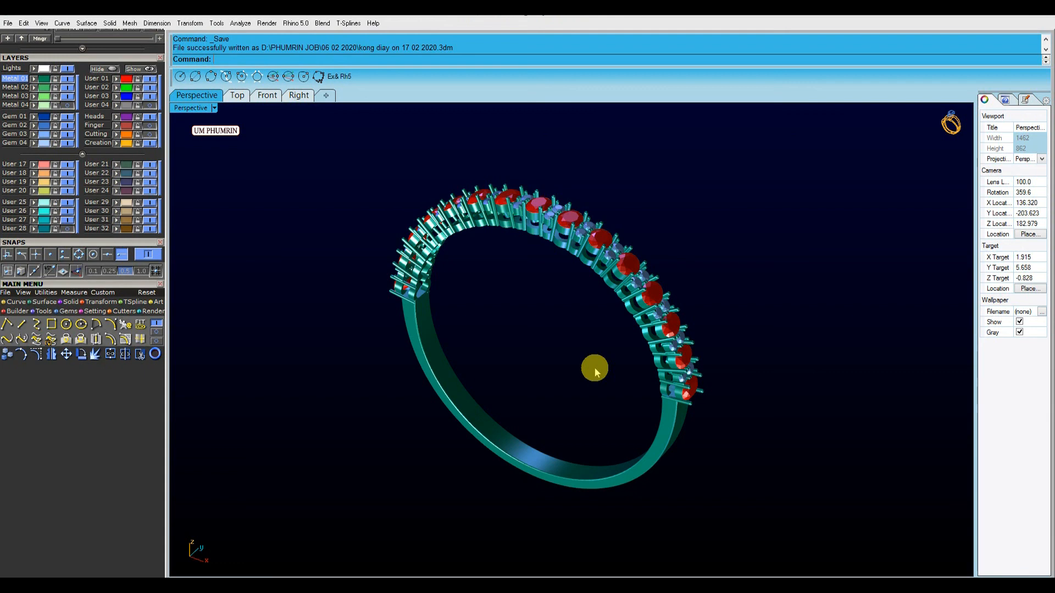
pyautogui.moveTo(544, 341); pyautogui.dragTo(538, 312, button='right')
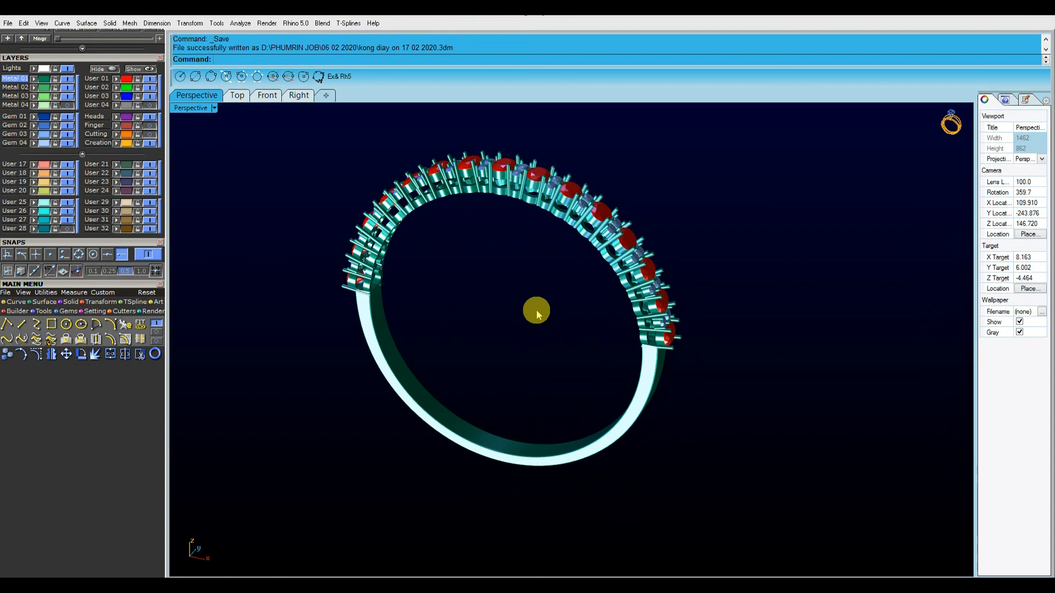
pyautogui.moveTo(537, 304); pyautogui.dragTo(552, 337, button='right')
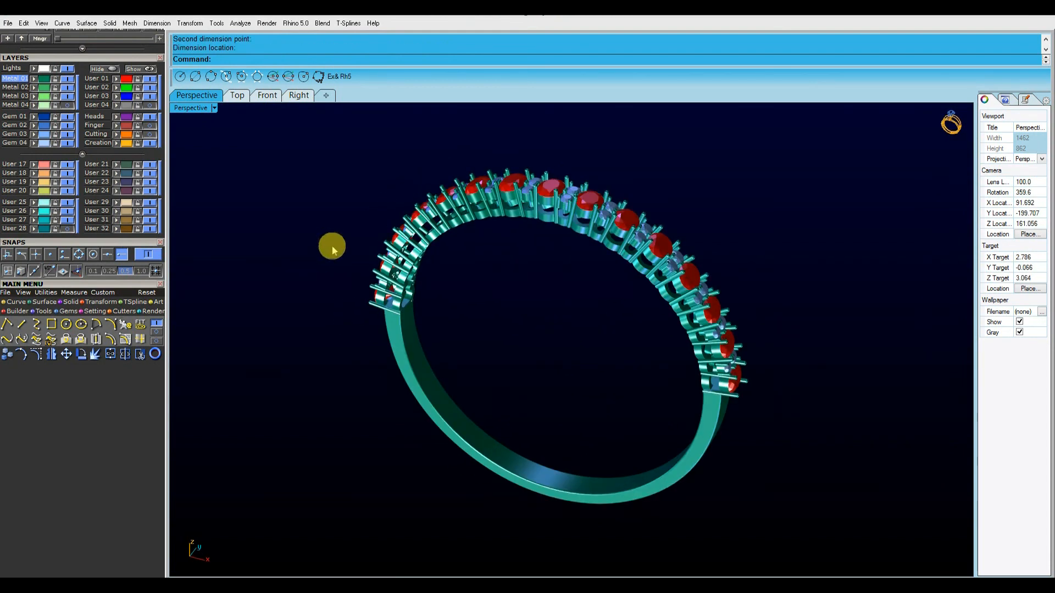
pyautogui.moveTo(336, 273); pyautogui.dragTo(332, 302, button='right')
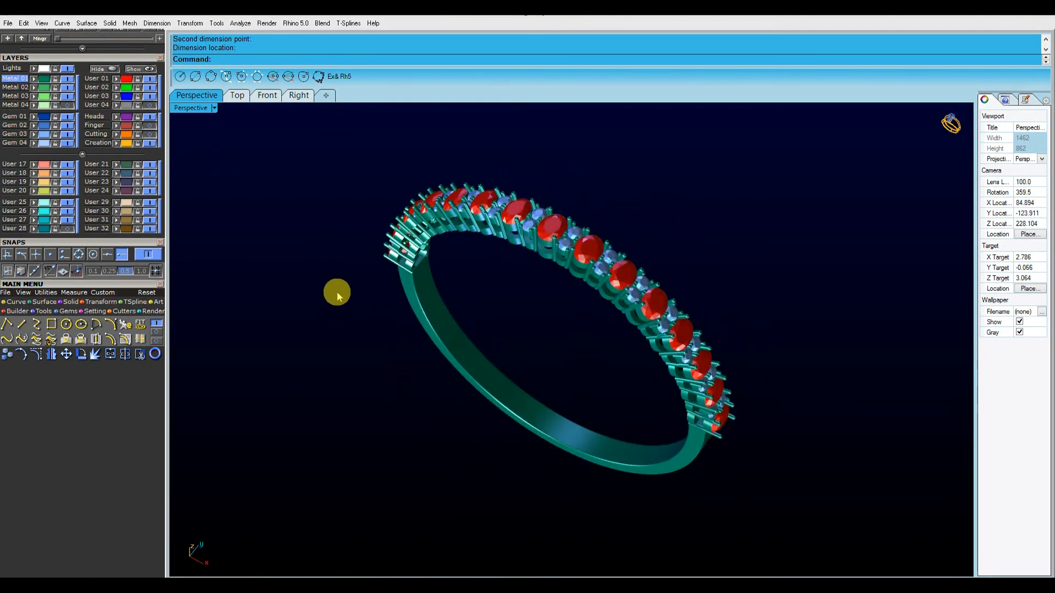